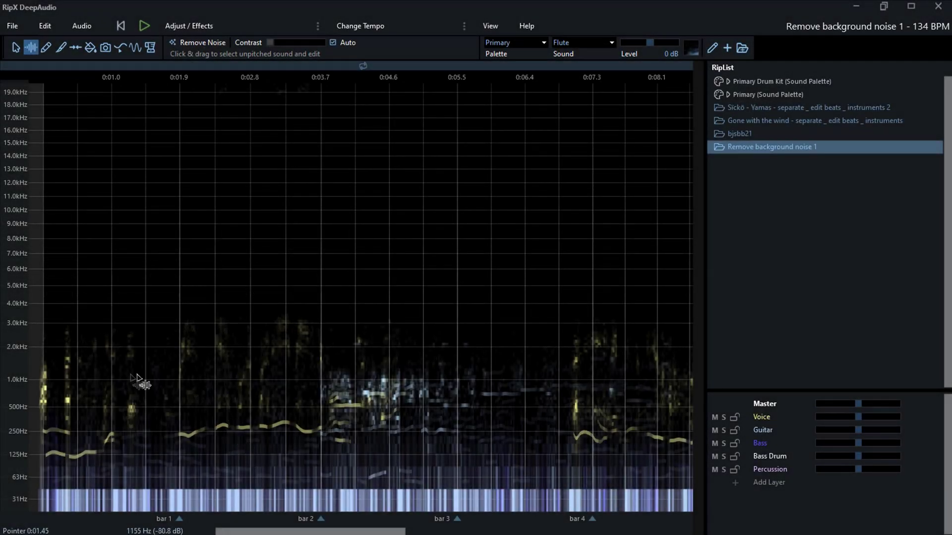
Drag a rectangle over the unpitched background noise with Edit Unpitched and play it back.
drag(95, 320, 320, 414)
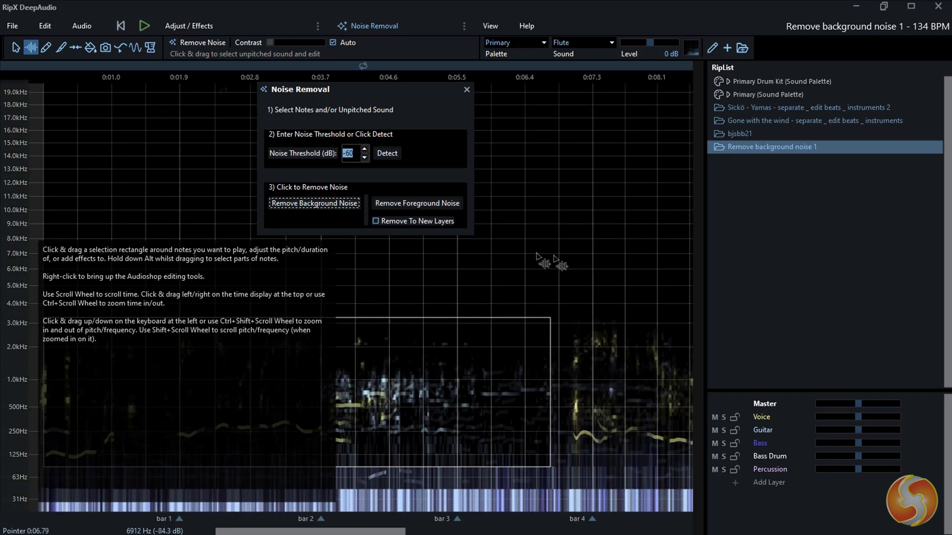
click(144, 26)
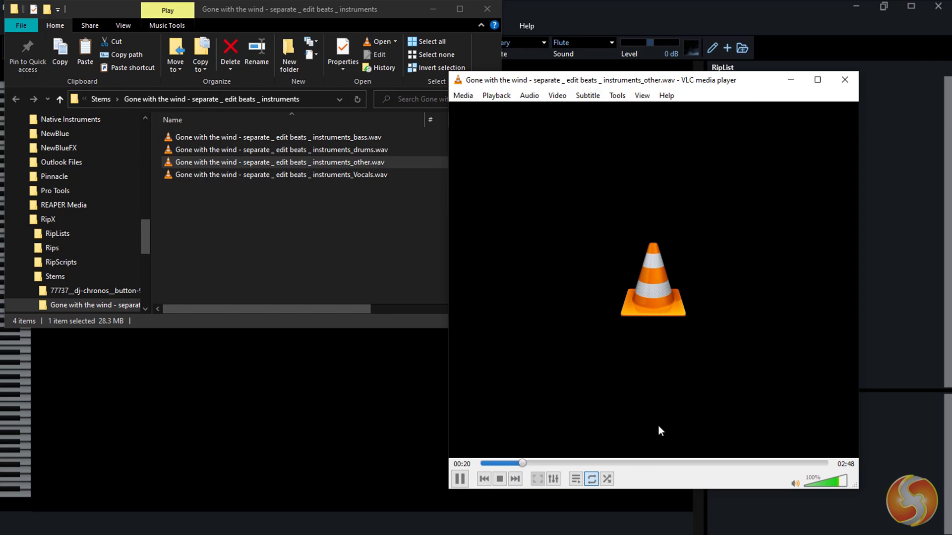
Scroll through the remix and audio-manipulation feature pages, then go to the BUY page.
scroll(859, 212, down, 5)
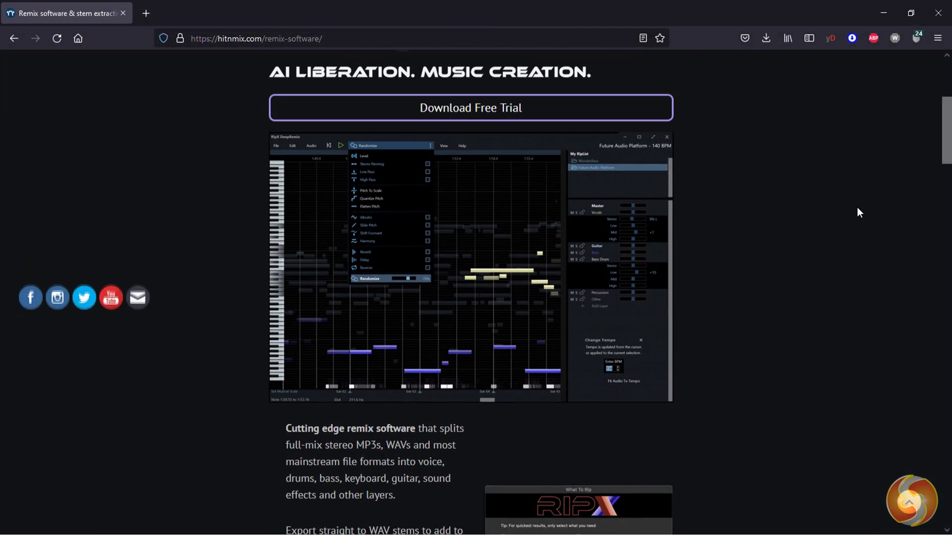
scroll(859, 212, down, 4)
scroll(859, 212, down, 8)
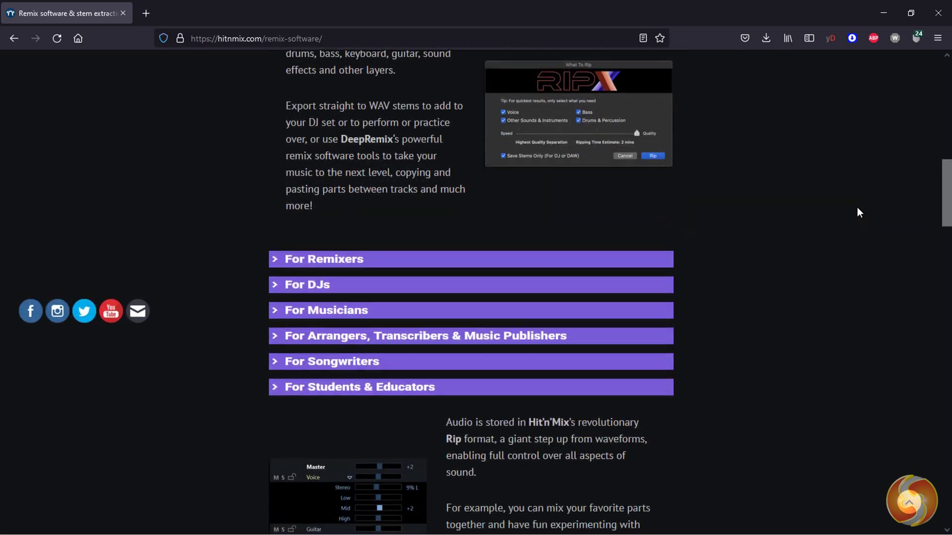
scroll(858, 212, down, 8)
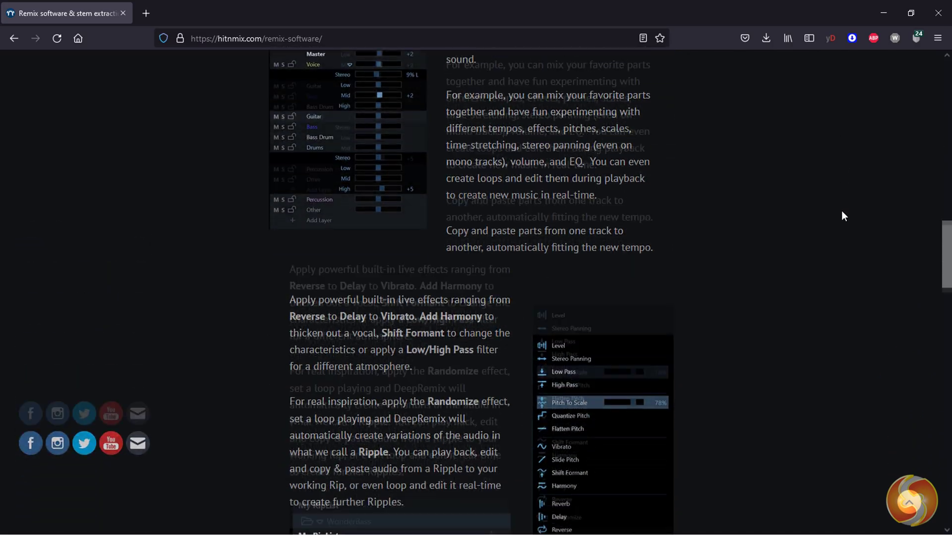
scroll(842, 213, down, 10)
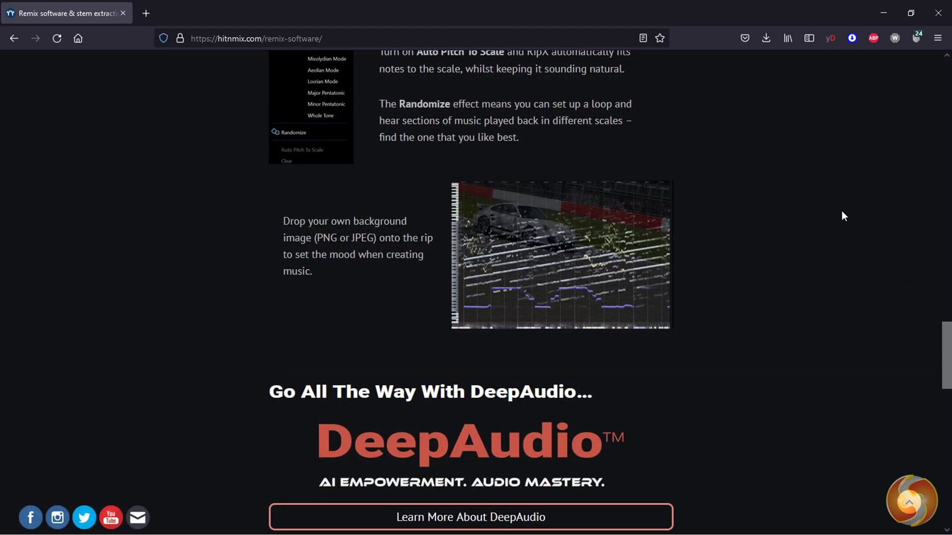
scroll(835, 255, down, 1)
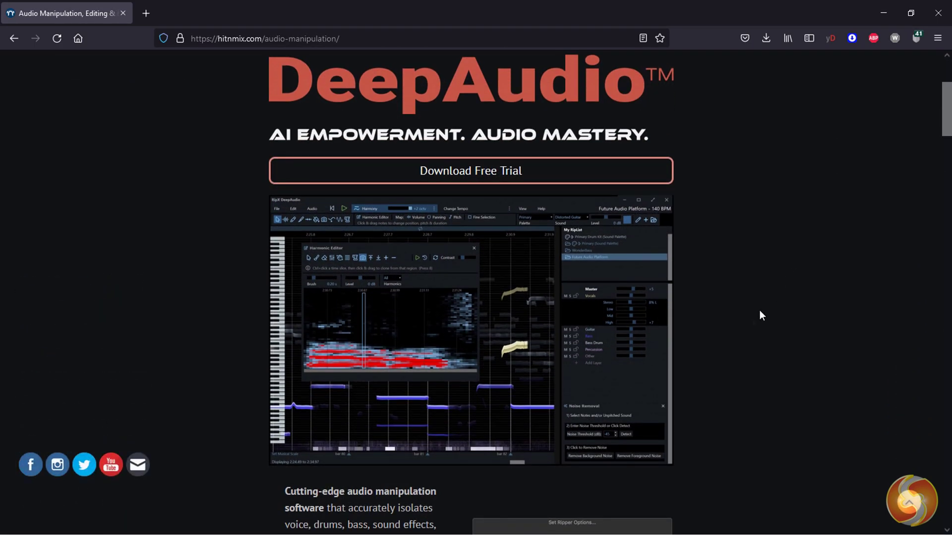
scroll(721, 340, down, 6)
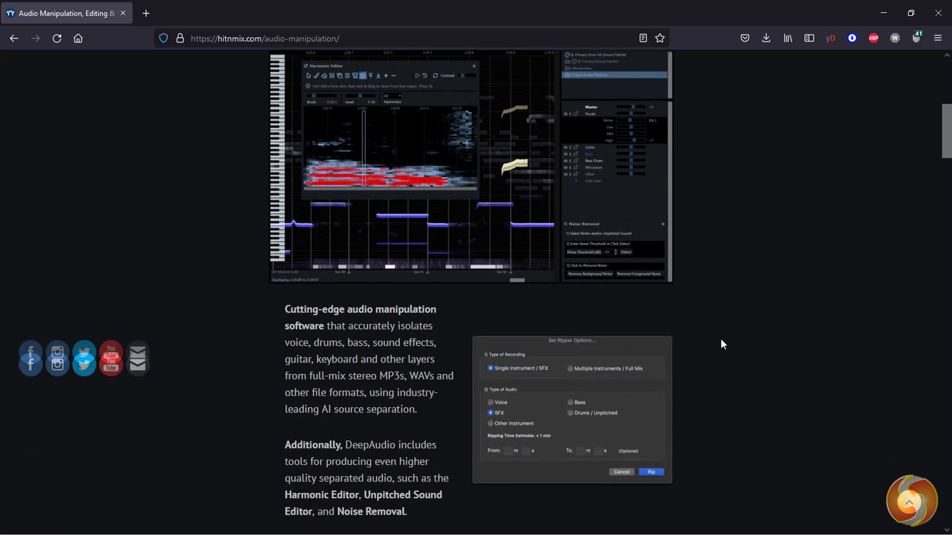
scroll(718, 334, down, 7)
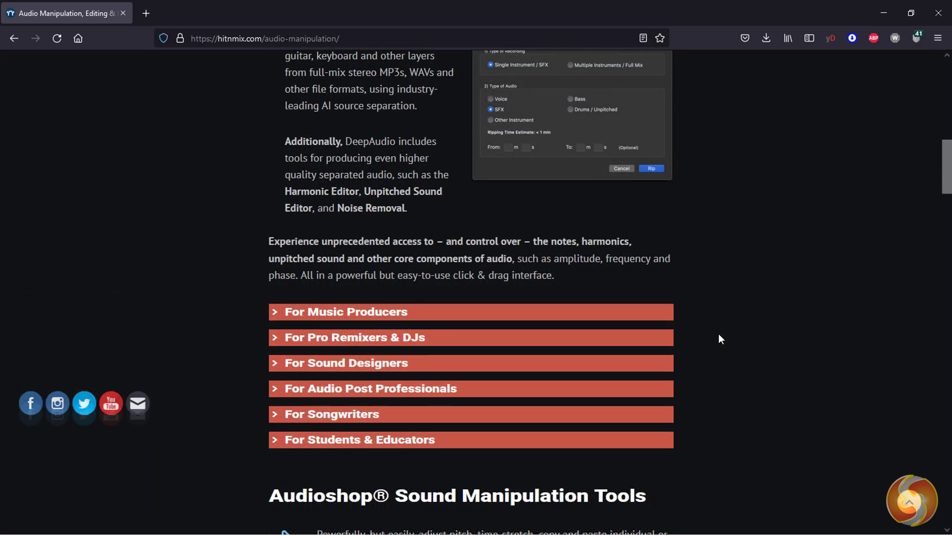
scroll(691, 331, down, 4)
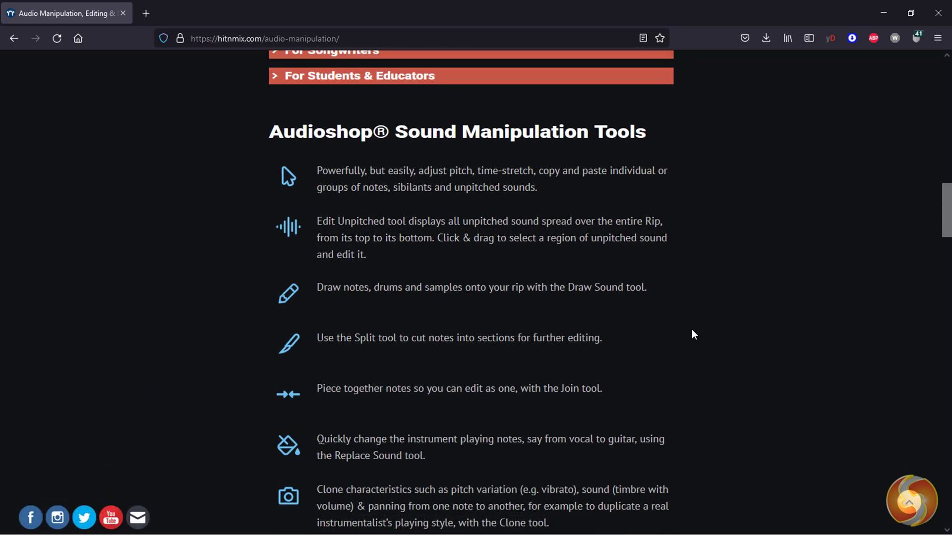
scroll(693, 331, down, 7)
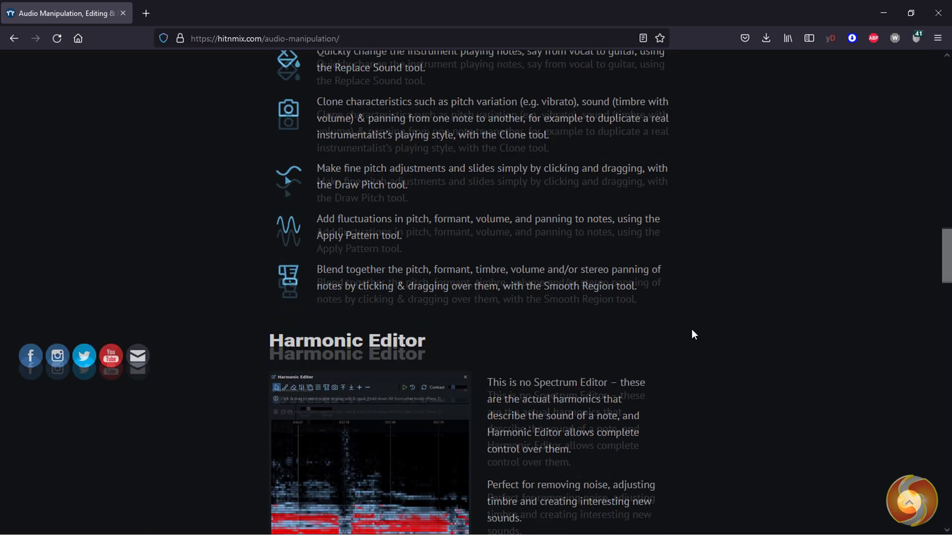
scroll(691, 330, down, 3)
scroll(692, 329, down, 3)
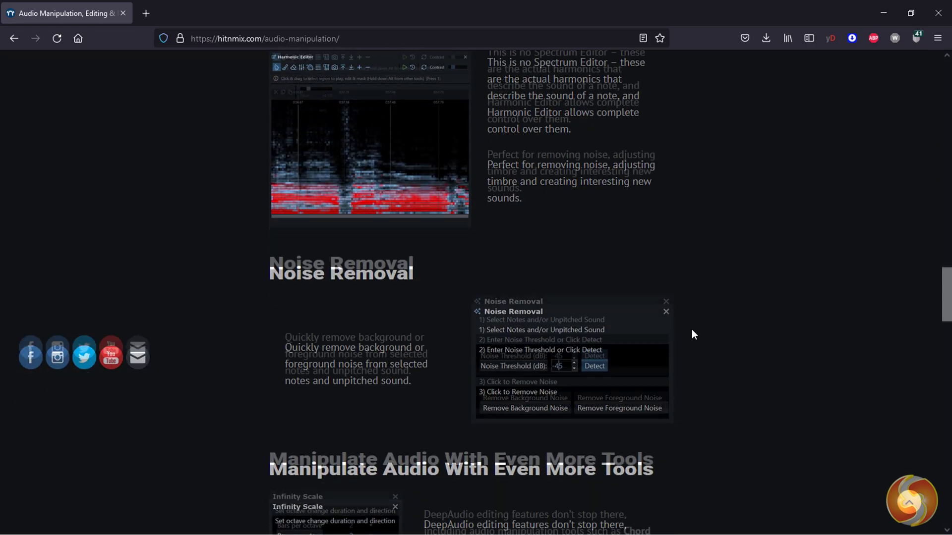
scroll(692, 329, down, 6)
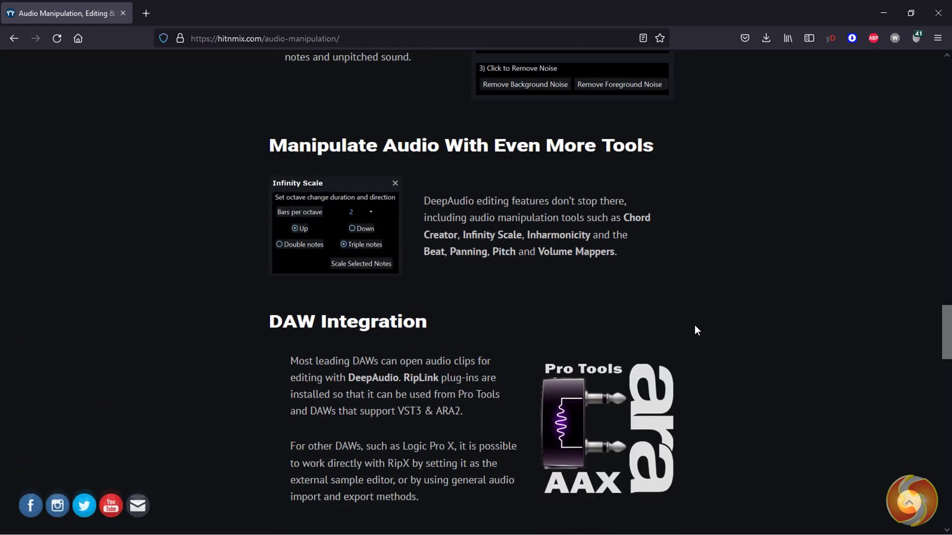
key(Home)
click(547, 86)
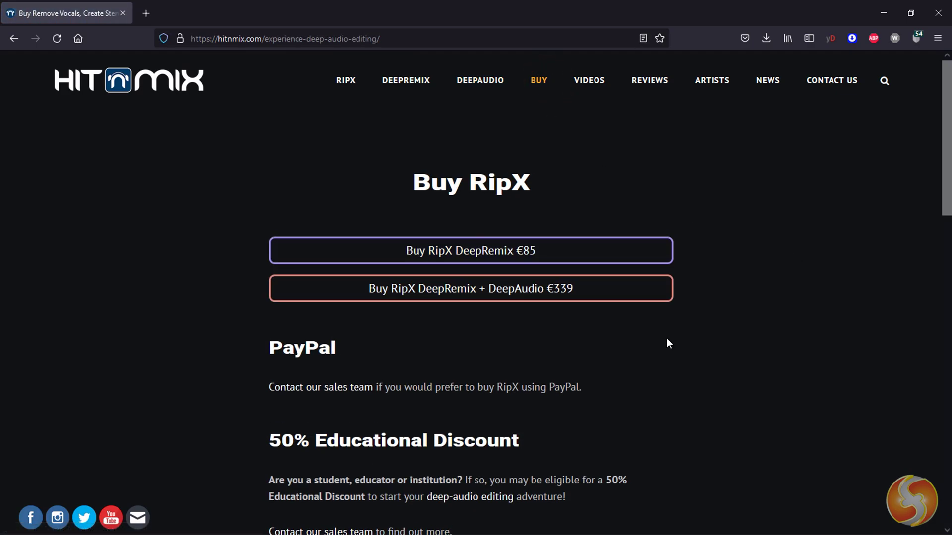
Send the Pro Tools clip to RipX DeepAudio through the AudioSuite offline plugin.
scroll(666, 338, down, 4)
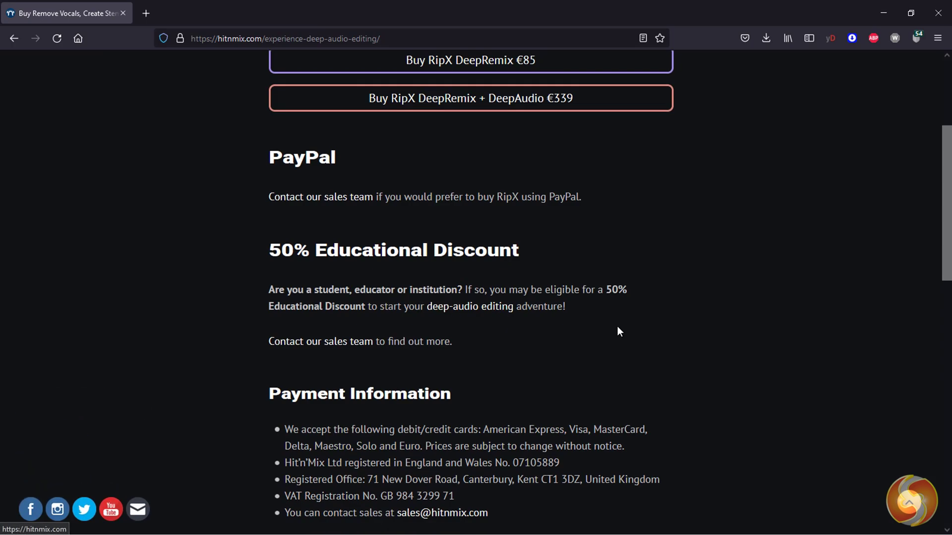
scroll(617, 331, down, 5)
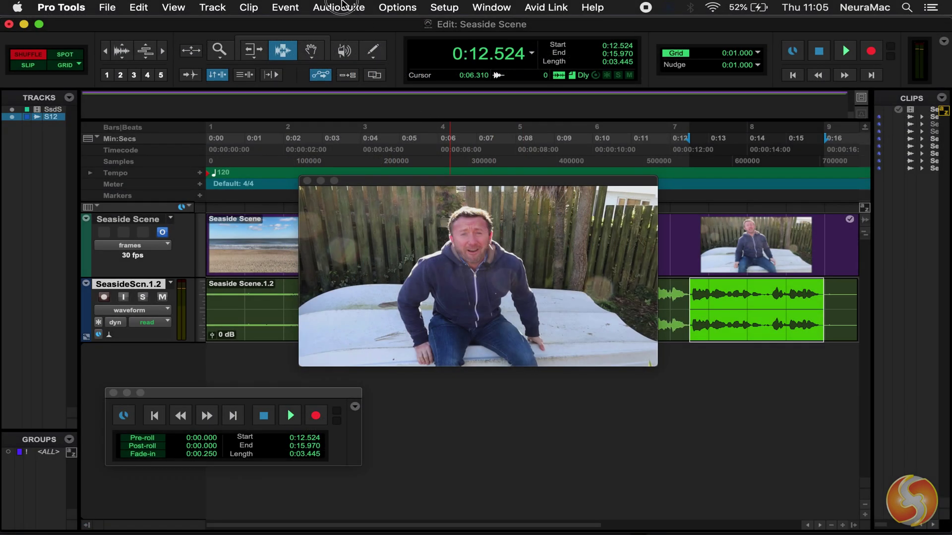
click(342, 6)
mouse_move(373, 128)
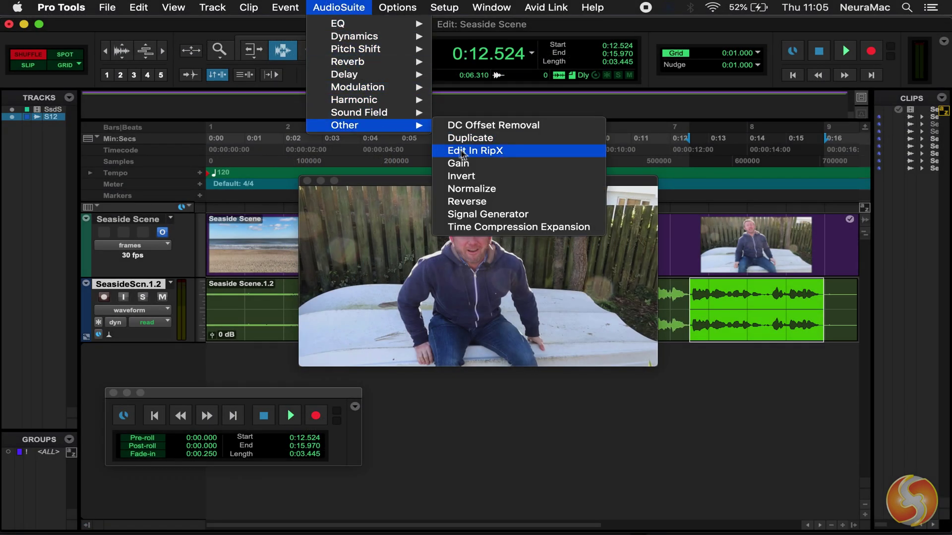
click(474, 150)
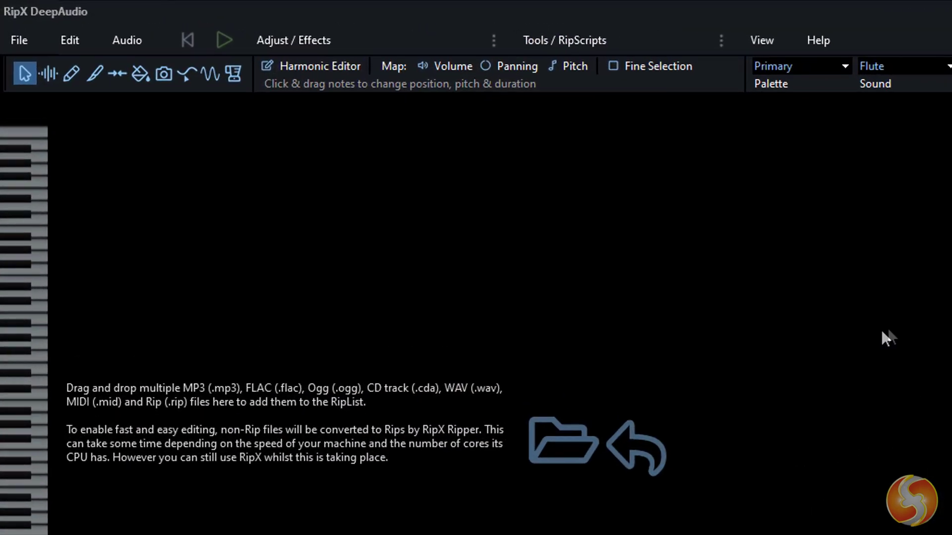
Load the song WAV, keep voice, bass, other and drums stems at highest quality, and rip.
click(23, 48)
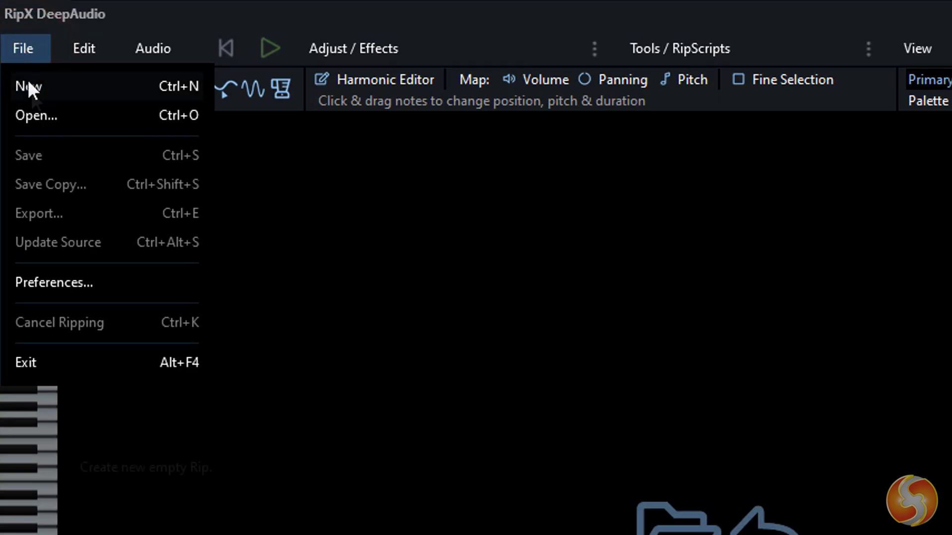
click(45, 117)
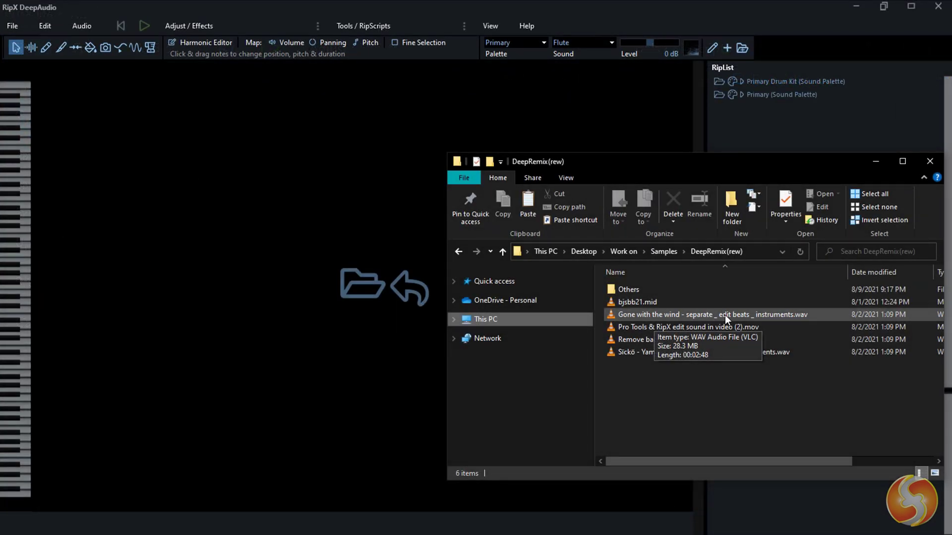
drag(726, 317, 276, 258)
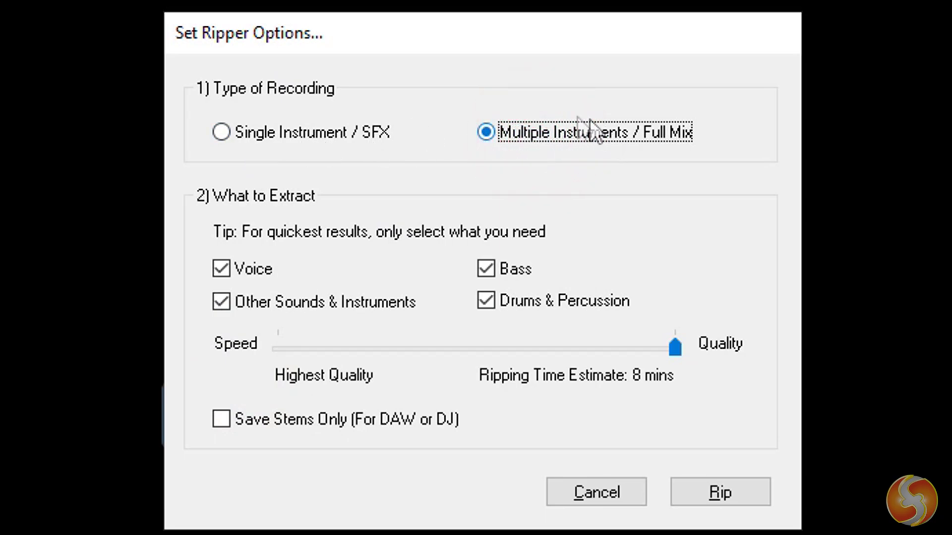
double_click(221, 269)
double_click(487, 269)
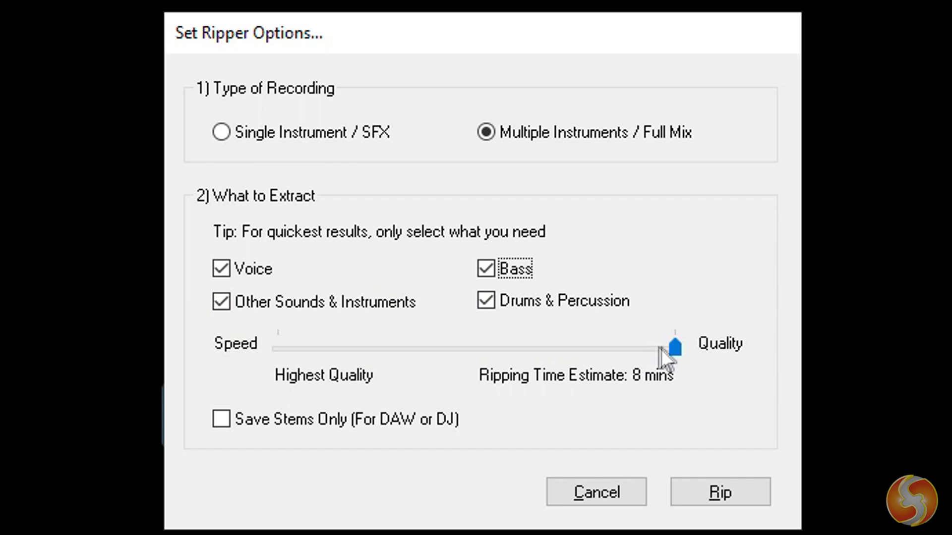
mouse_move(666, 348)
mouse_down()
mouse_move(273, 354)
mouse_move(473, 367)
mouse_move(669, 357)
mouse_up()
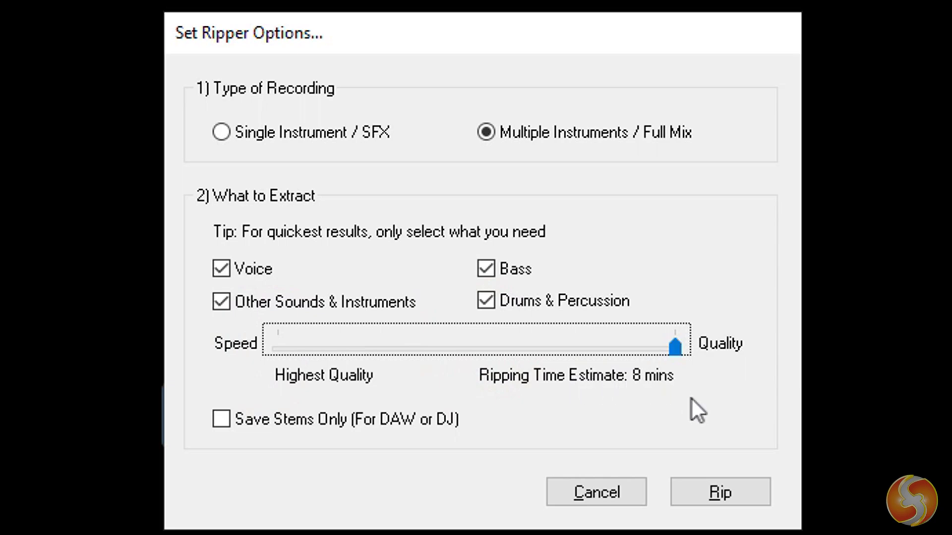
click(741, 497)
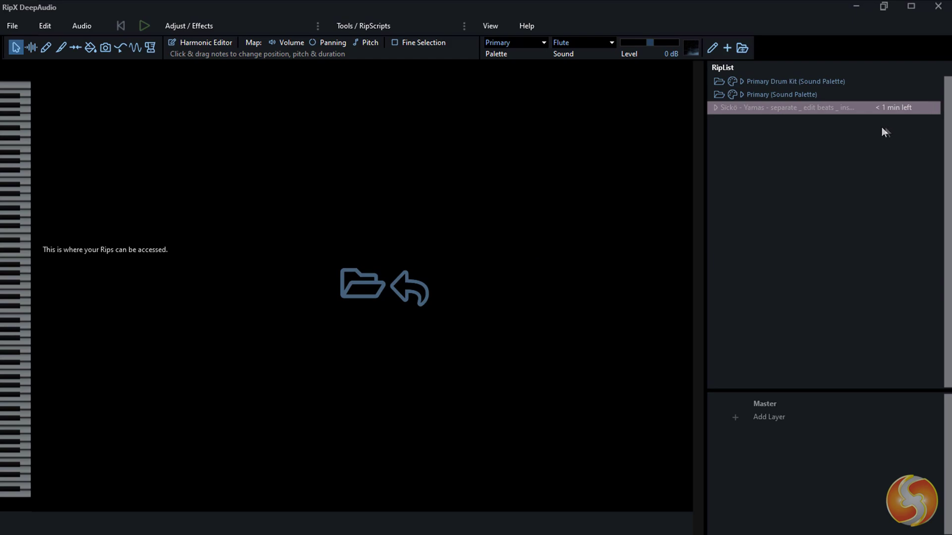
Load the Sickö – Yamas rip from the RipList and scroll along its note display.
click(781, 107)
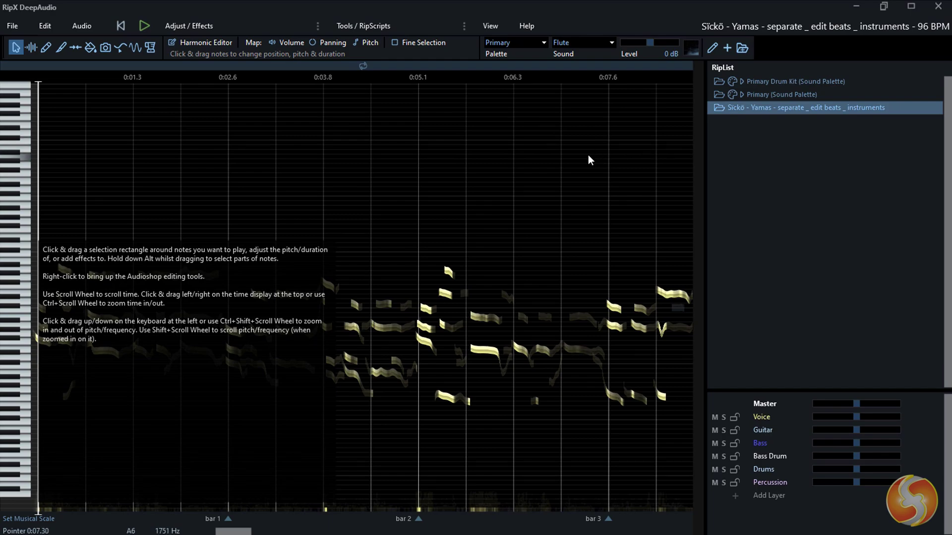
drag(232, 532, 422, 533)
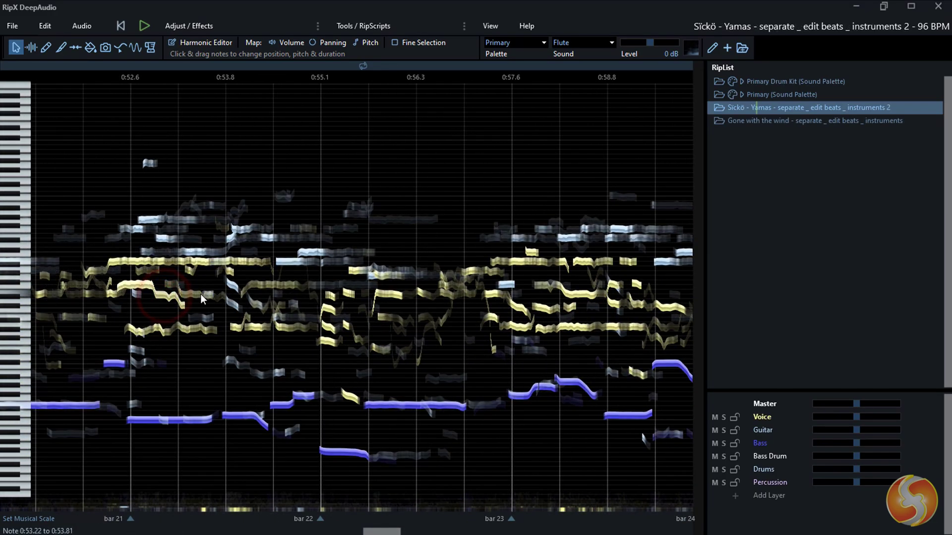
Audition voice notes near bars 21–22 and in the earlier passage.
click(288, 261)
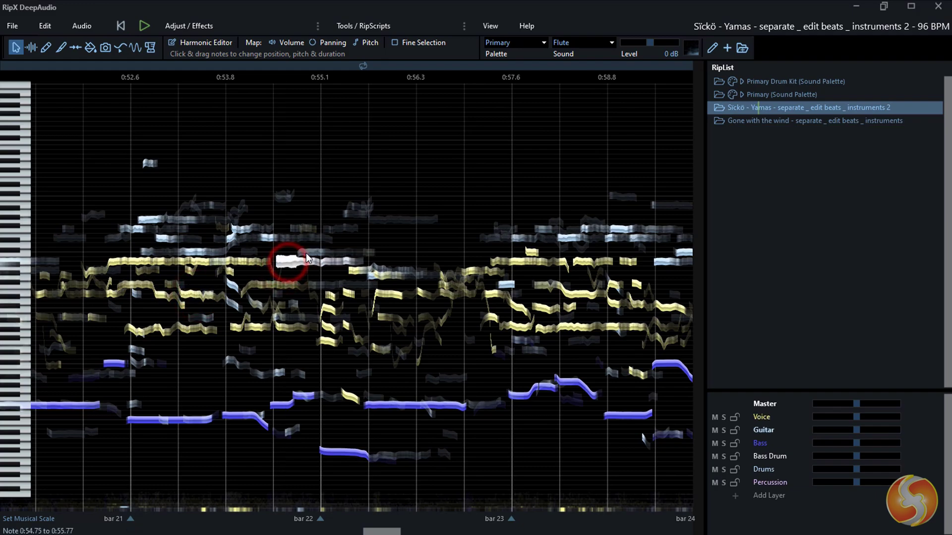
click(177, 218)
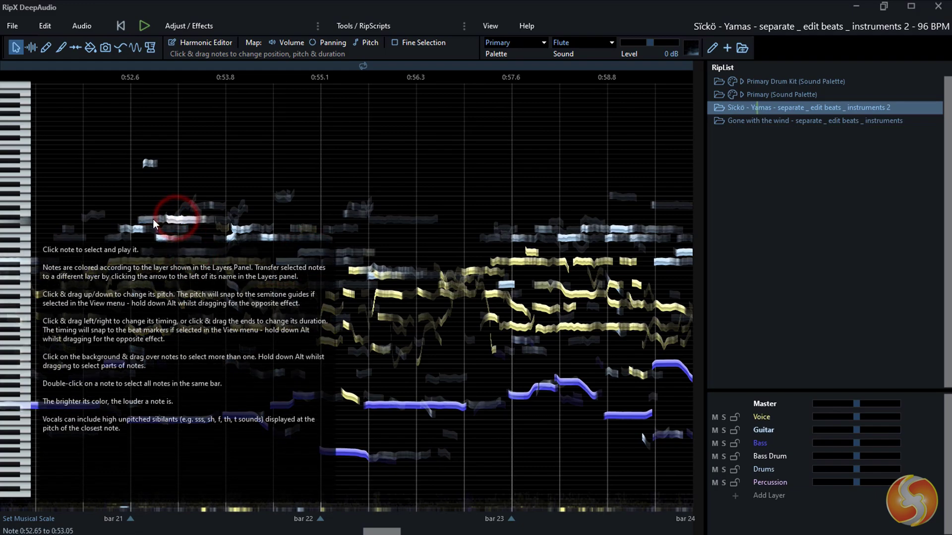
scroll(151, 296, left, 5)
click(151, 288)
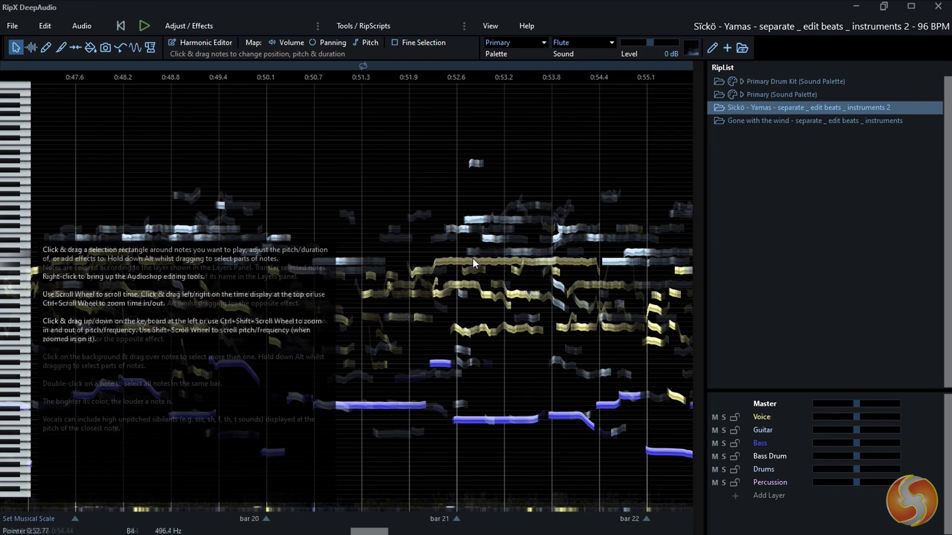
Audition the long yellow voice note and its neighbours, then select bjsbb21.mid to open.
click(472, 258)
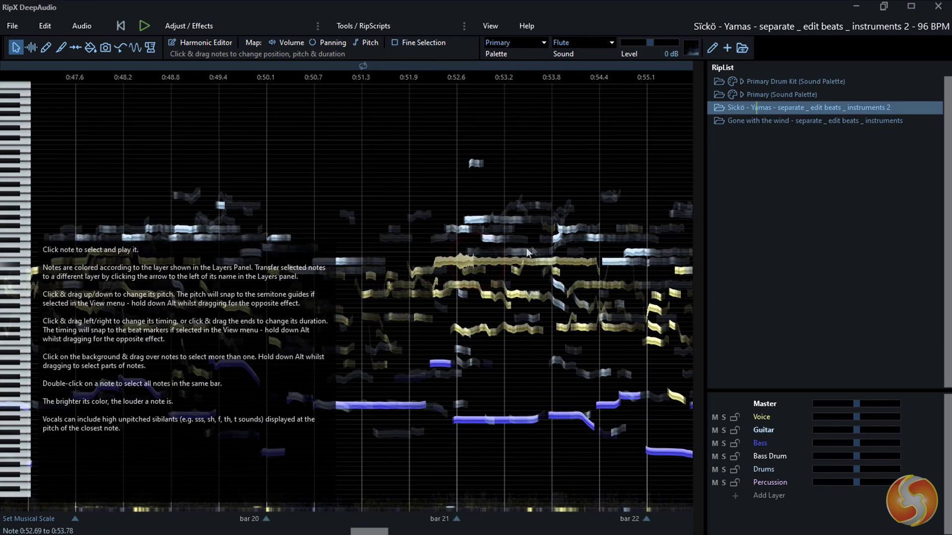
click(483, 219)
click(477, 163)
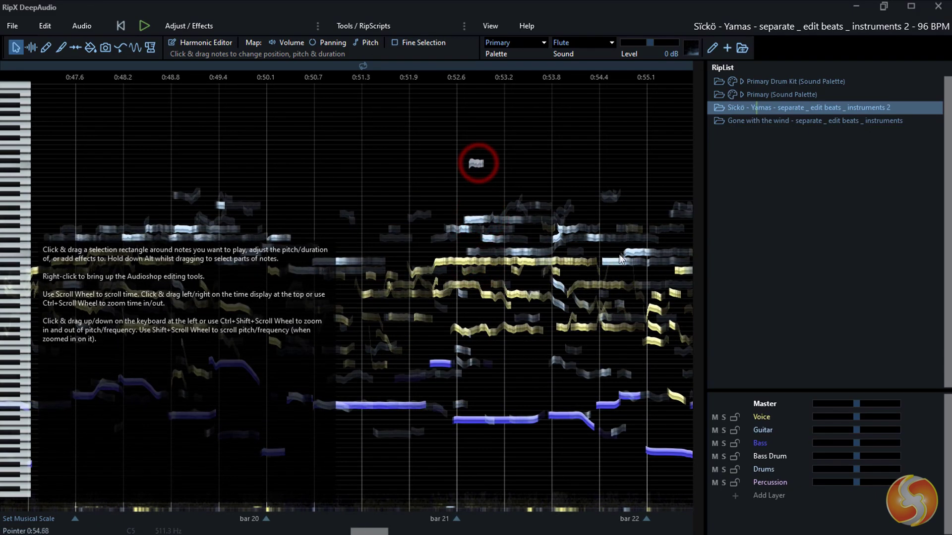
click(601, 238)
click(210, 98)
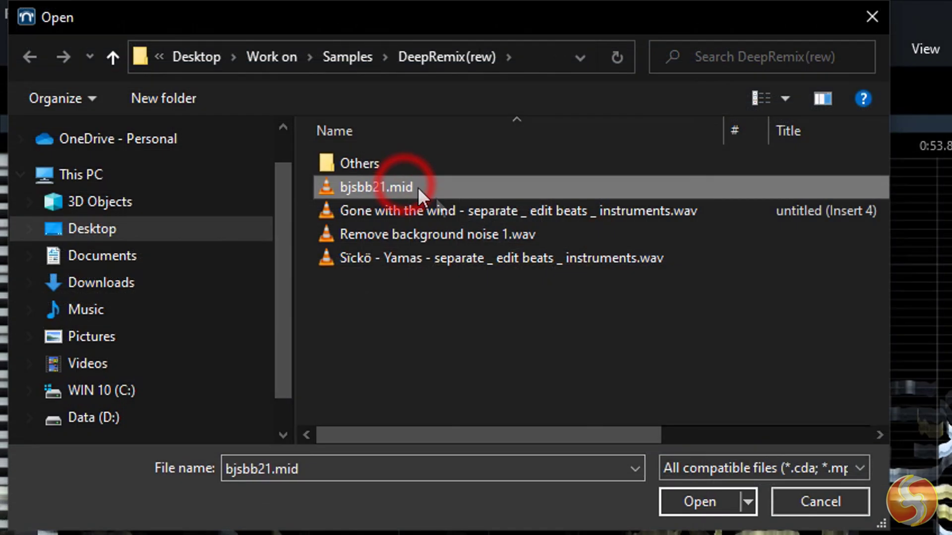
Open bjsbb21.mid, tick Save Stems Only, and start ripping into stems.
click(373, 267)
click(704, 502)
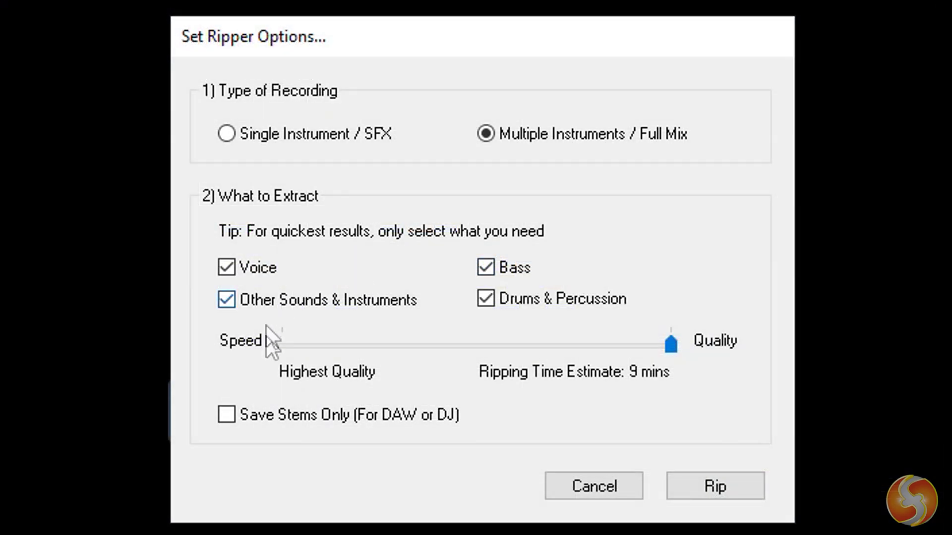
click(229, 414)
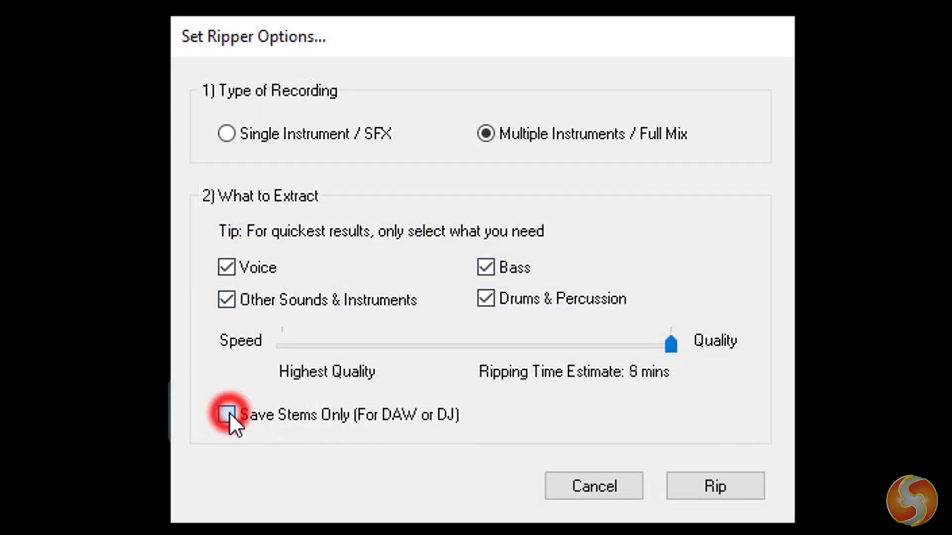
click(714, 486)
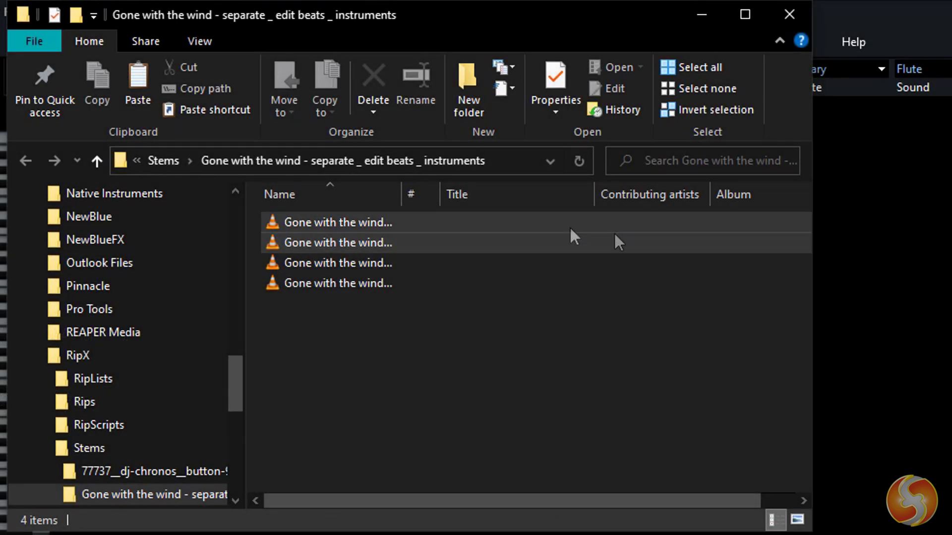
Widen the Name column so the full Gone with the wind stem names show.
drag(401, 195, 687, 200)
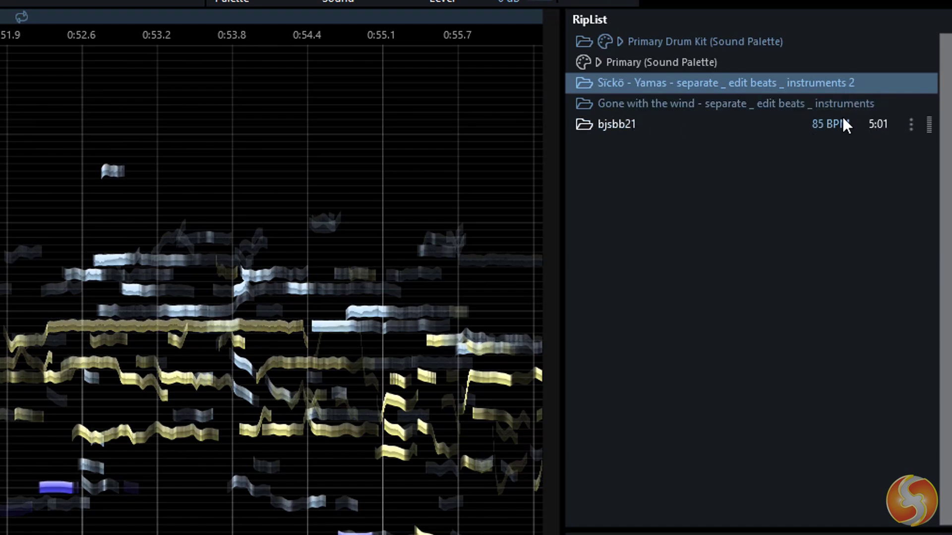
Switch between the bjsbb21, Sickö and Gone with the wind rips, ending on Gone with the wind.
click(842, 123)
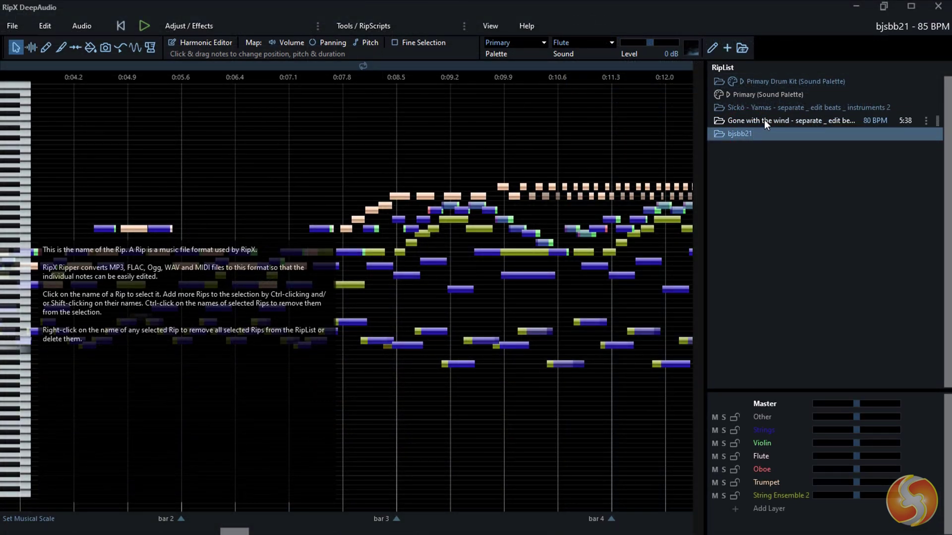
click(765, 121)
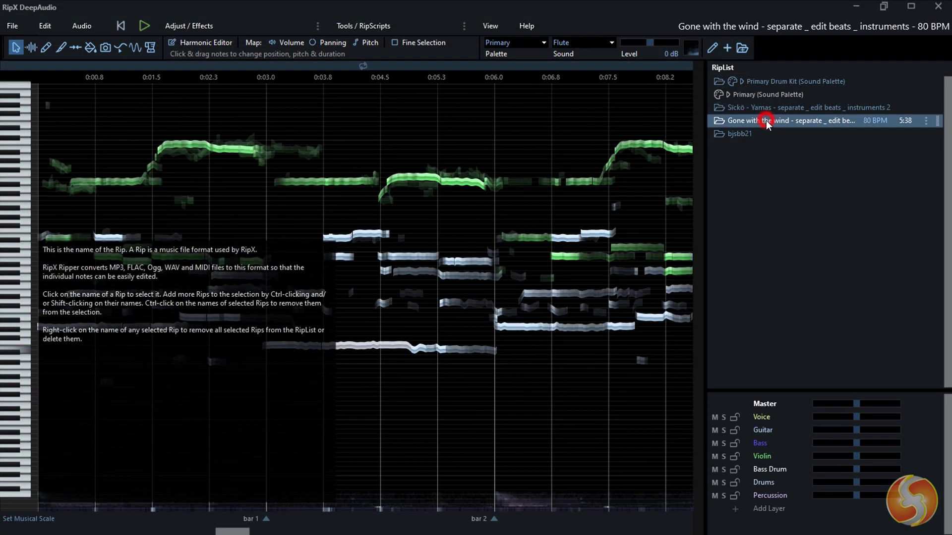
click(774, 112)
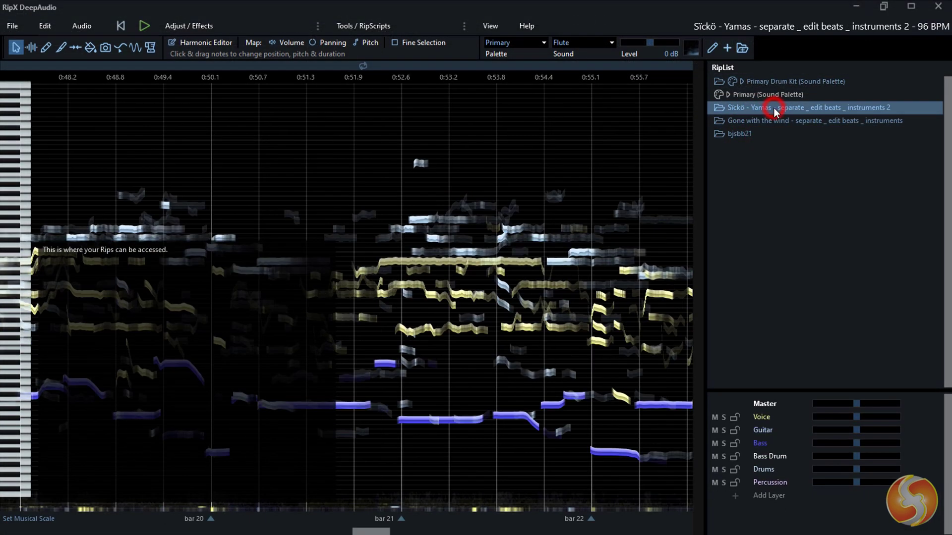
click(766, 122)
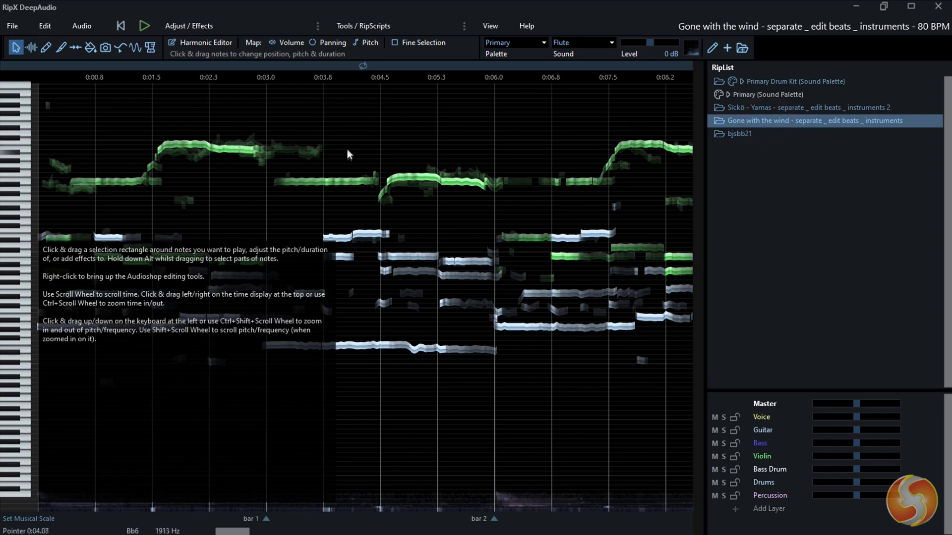
Audition green violin and white notes, then select the unpitched sounds along the bottom.
click(402, 177)
click(456, 183)
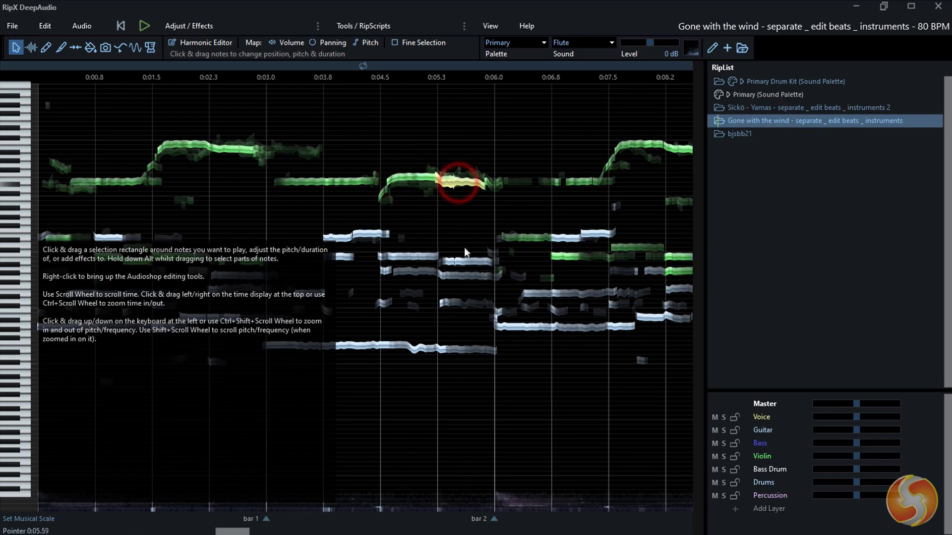
click(465, 260)
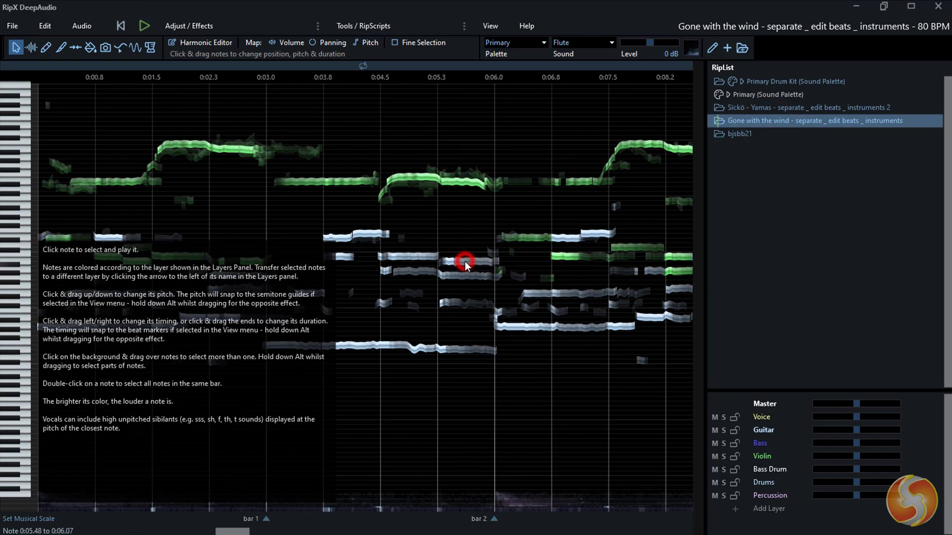
click(343, 184)
click(517, 155)
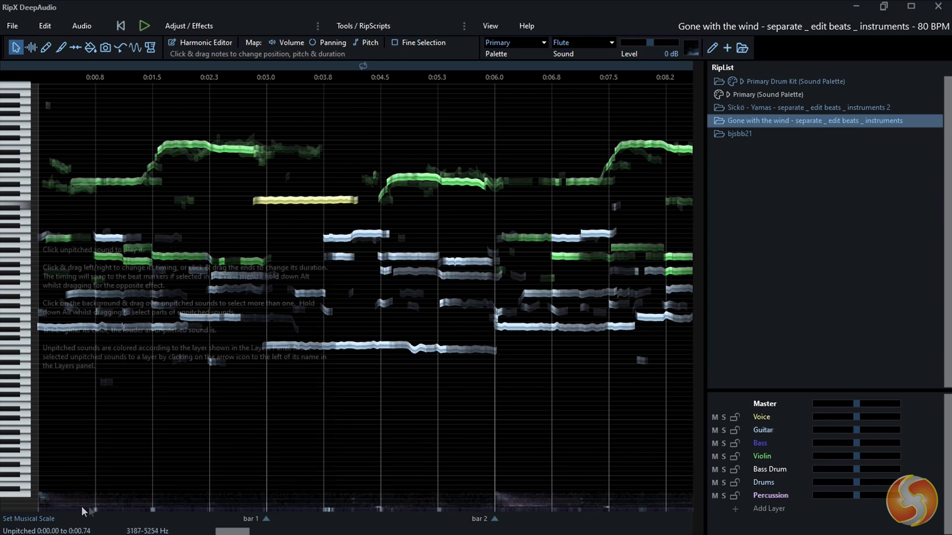
drag(469, 472, 657, 516)
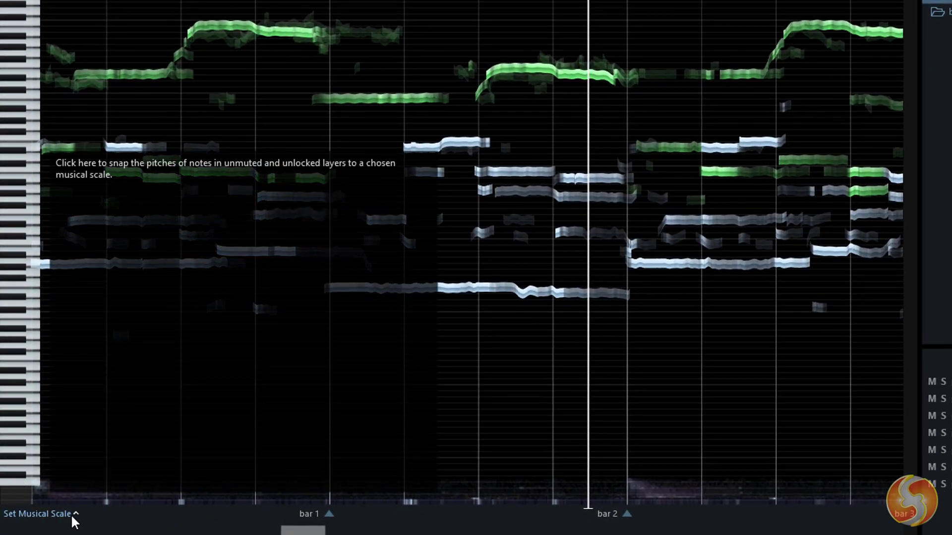
Detect the scale as G# Harmonic Minor and turn on Auto Pitch To Scale.
click(75, 518)
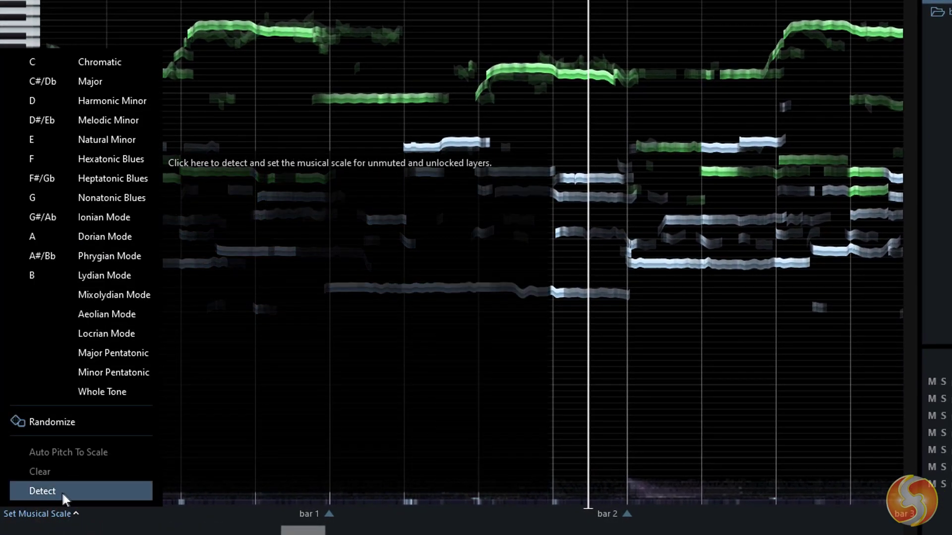
click(63, 491)
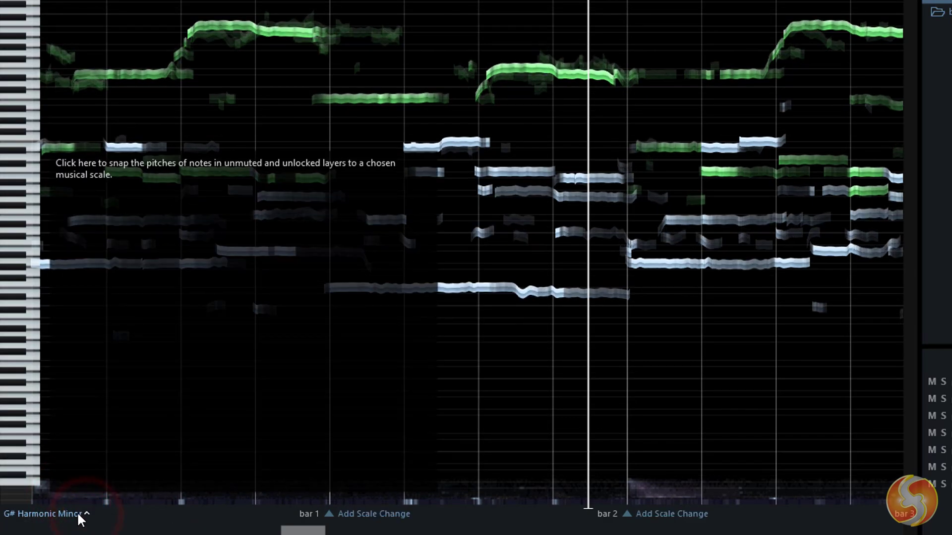
click(77, 515)
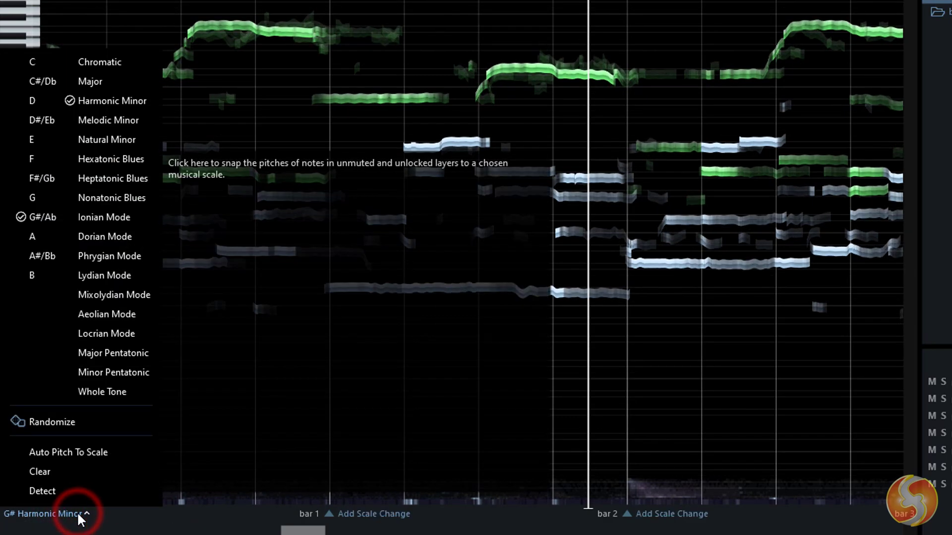
click(87, 455)
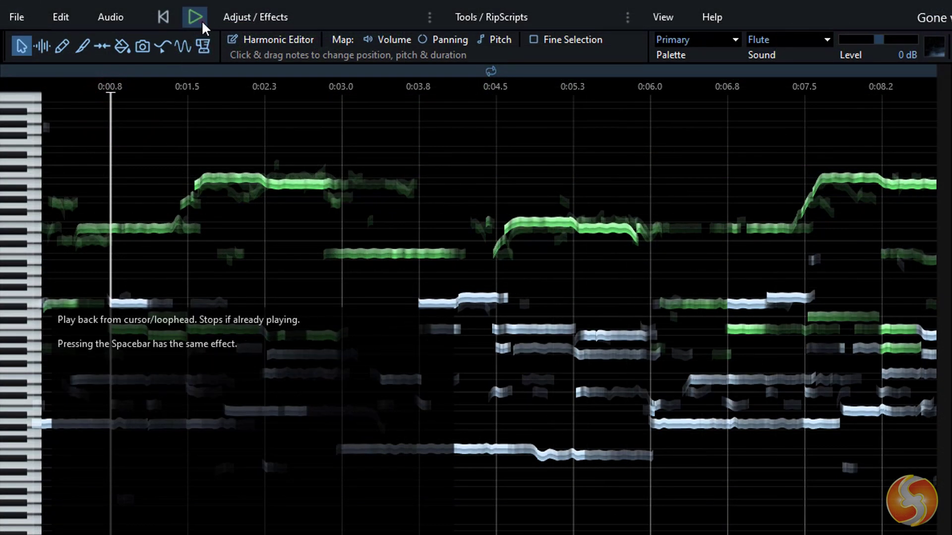
Play the rip briefly, then apply a 60 BPM tempo to the whole rip.
click(201, 20)
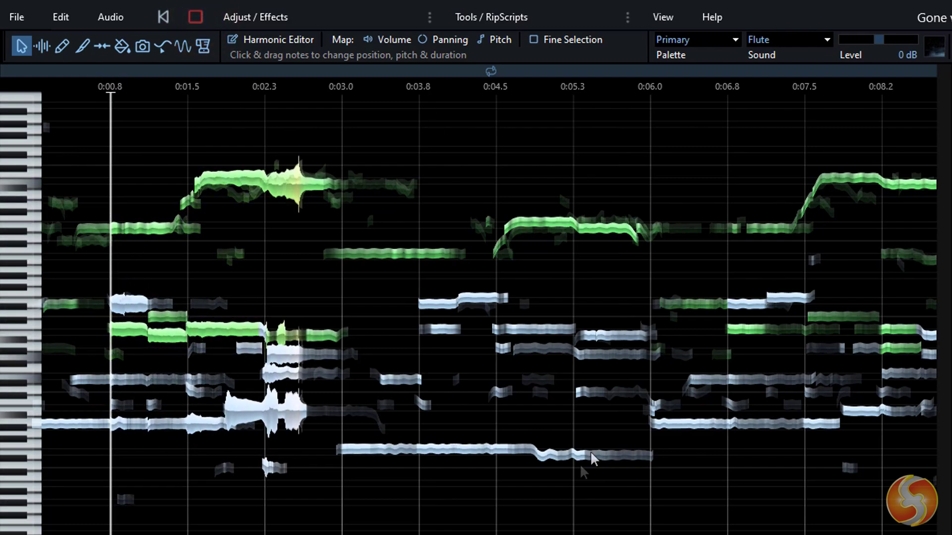
click(138, 132)
right_click(181, 127)
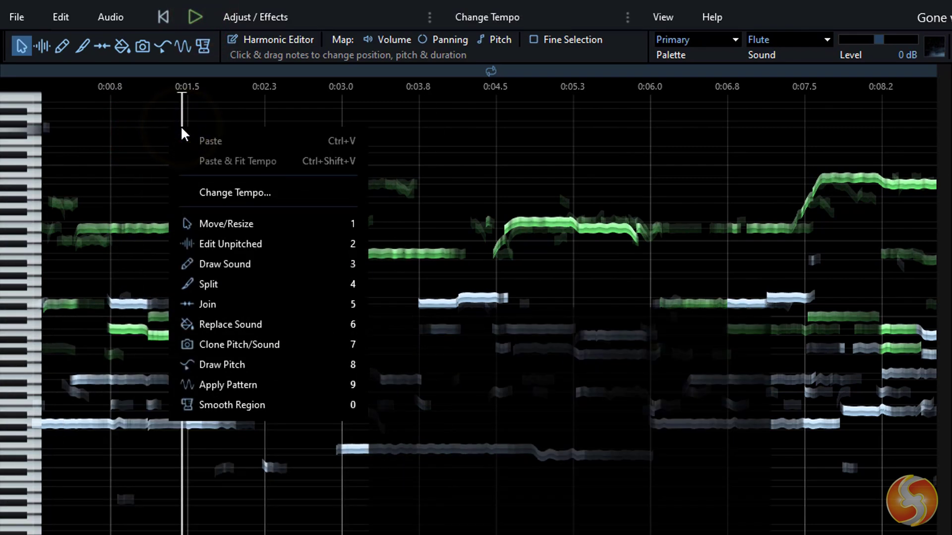
click(301, 194)
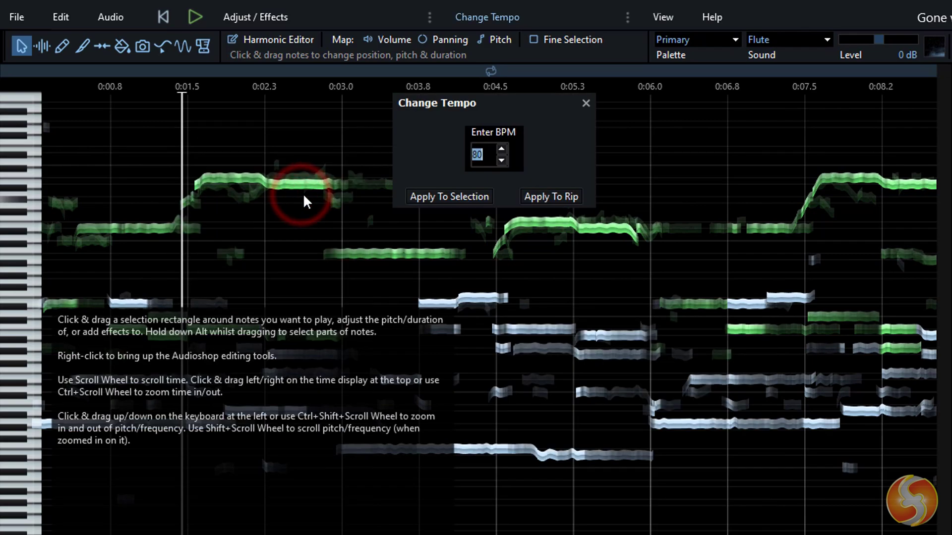
text(60)
click(566, 194)
Play back the rip at 60 BPM, stop, and audition a note.
click(138, 149)
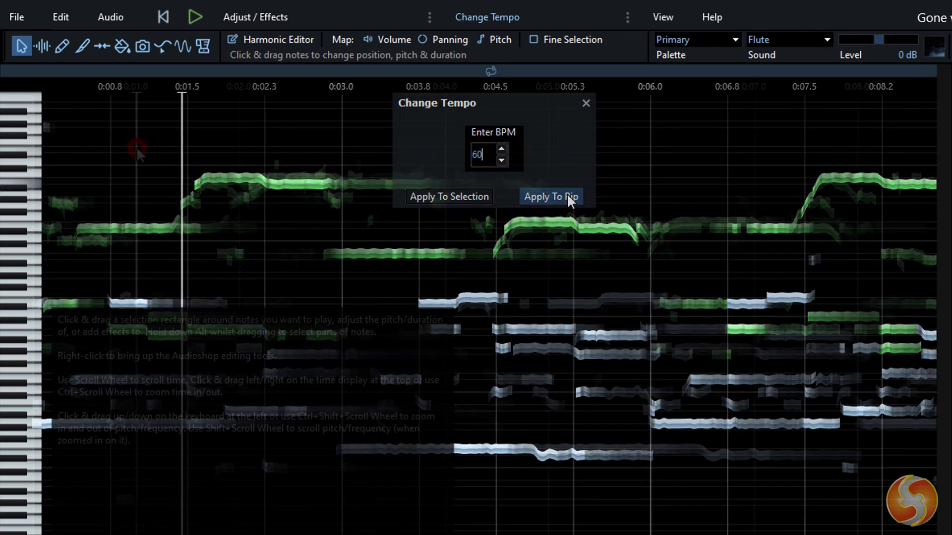
click(196, 18)
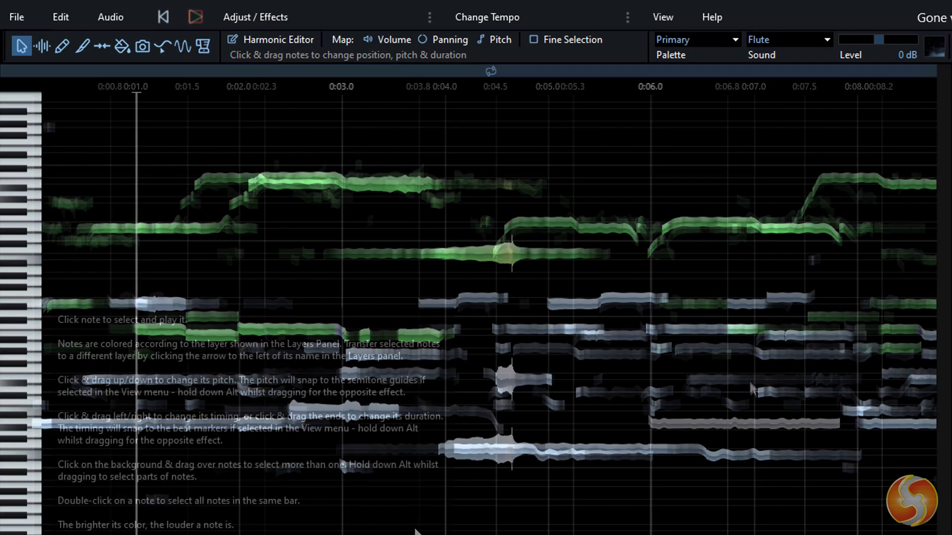
click(749, 380)
click(743, 329)
Audition a couple of notes, then box-select a small group of notes.
click(786, 297)
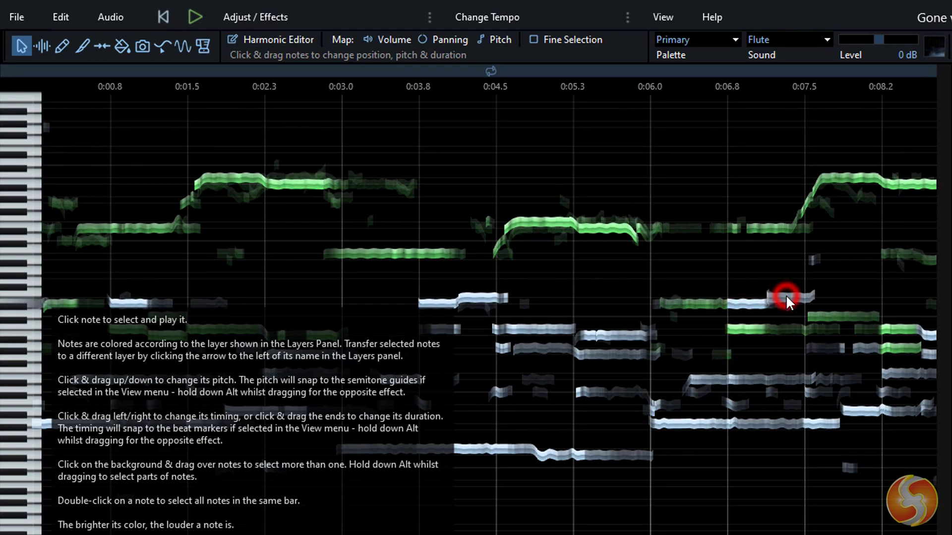
click(769, 228)
click(570, 160)
scroll(570, 159, down, 2)
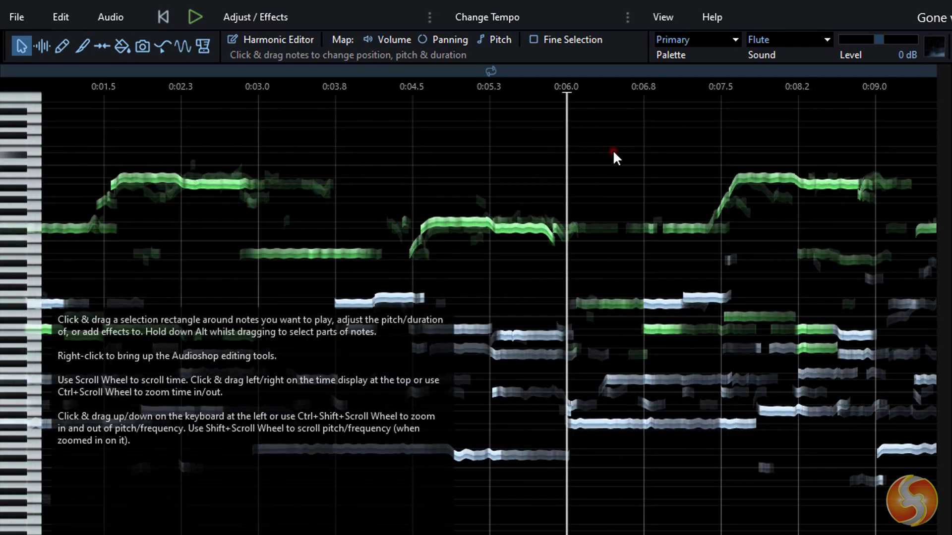
drag(614, 151, 899, 311)
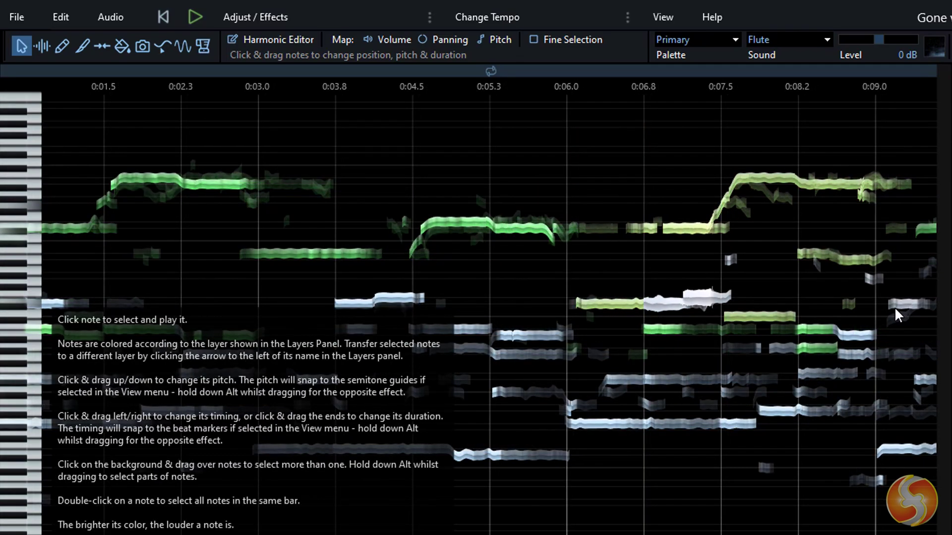
Loop 0:02.9–0:04.4, play and stop it, then set a later playback start.
scroll(781, 266, down, 1)
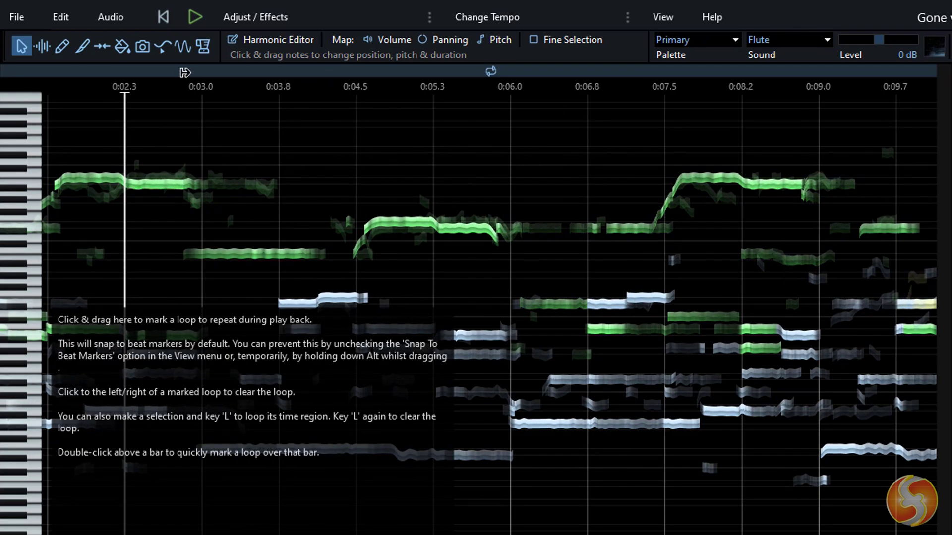
drag(185, 73, 346, 76)
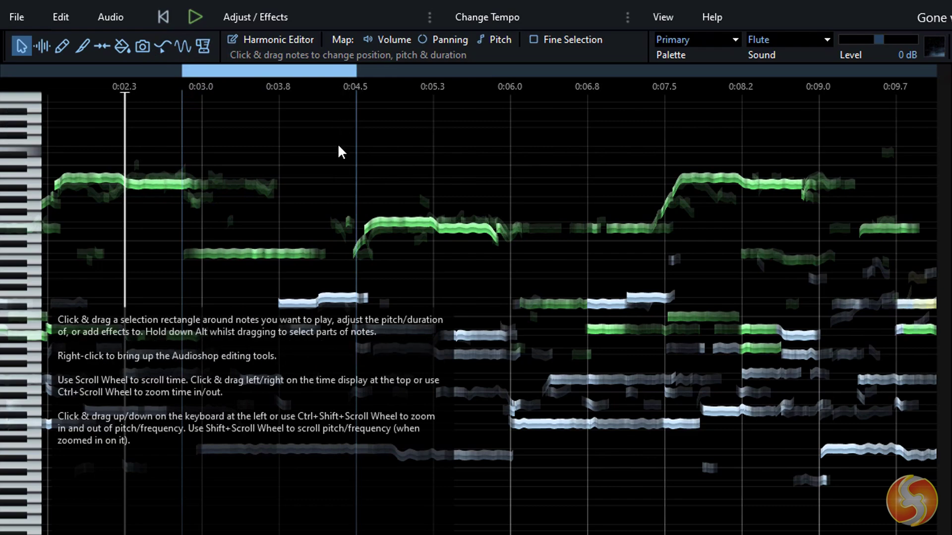
click(195, 19)
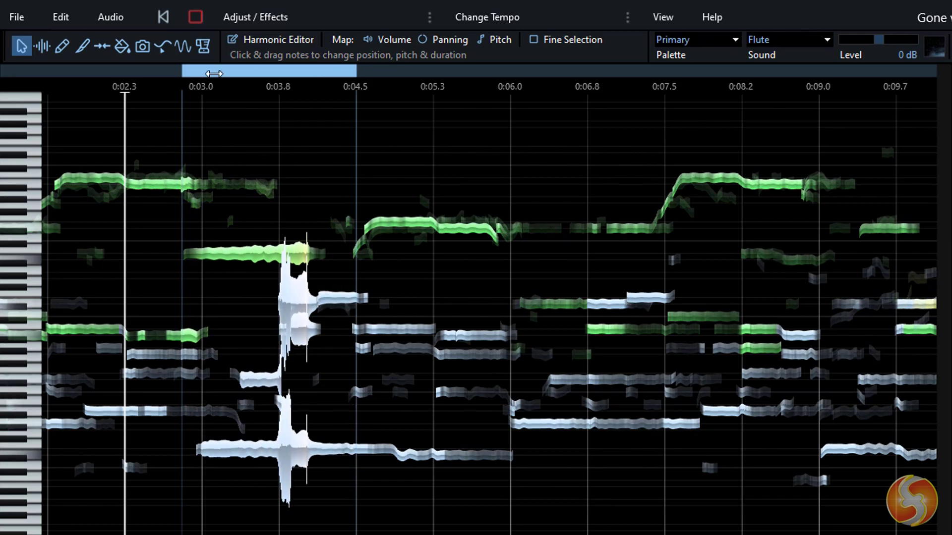
click(196, 17)
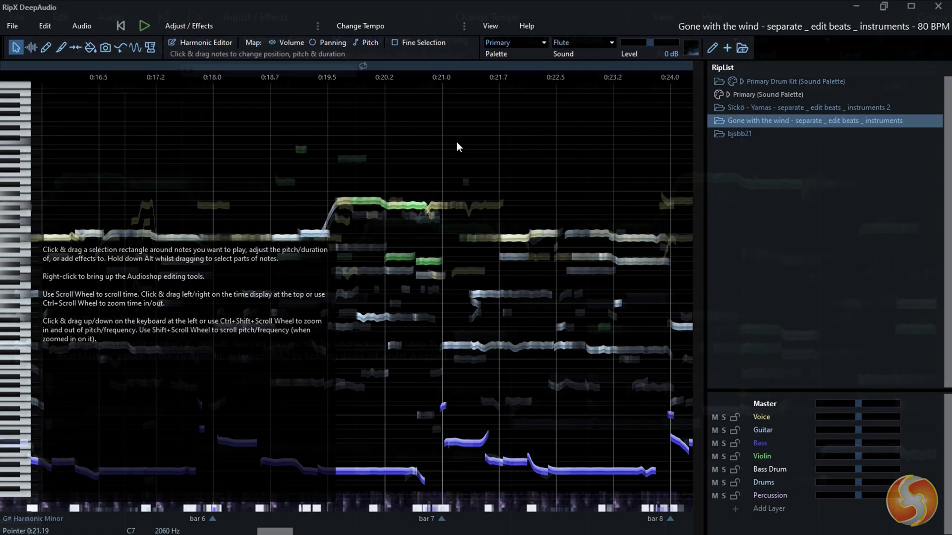
click(456, 143)
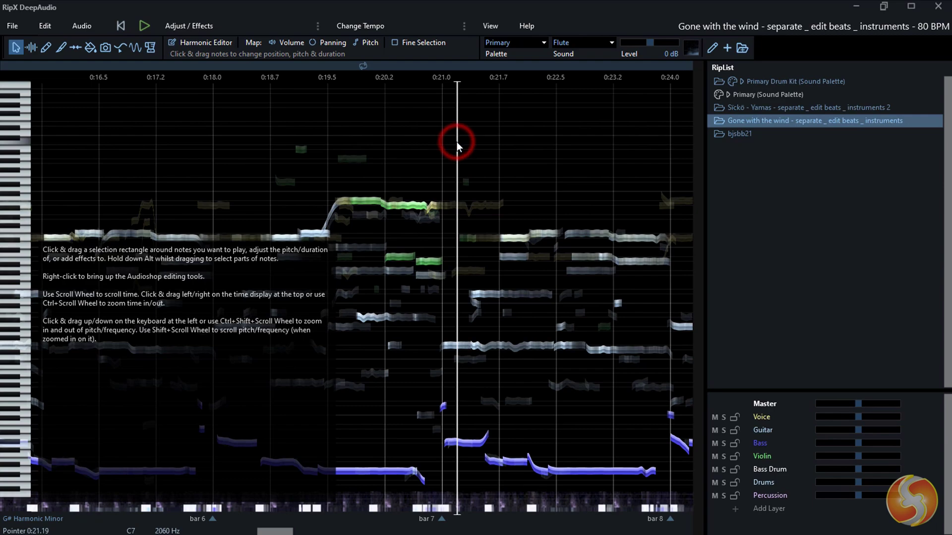
Select all notes in the Bass, Violin and Voice layers and play from 0:17.52.
click(761, 444)
click(761, 456)
click(762, 417)
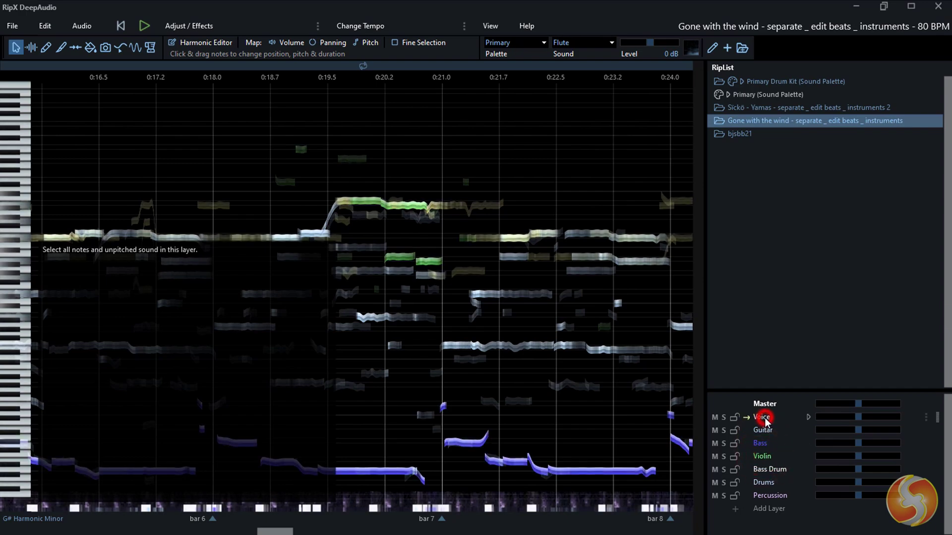
click(138, 28)
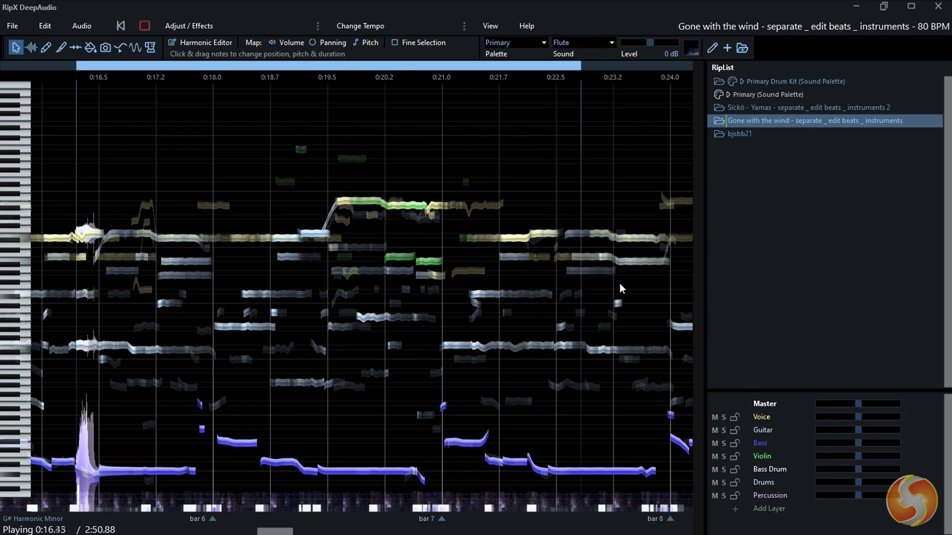
click(144, 26)
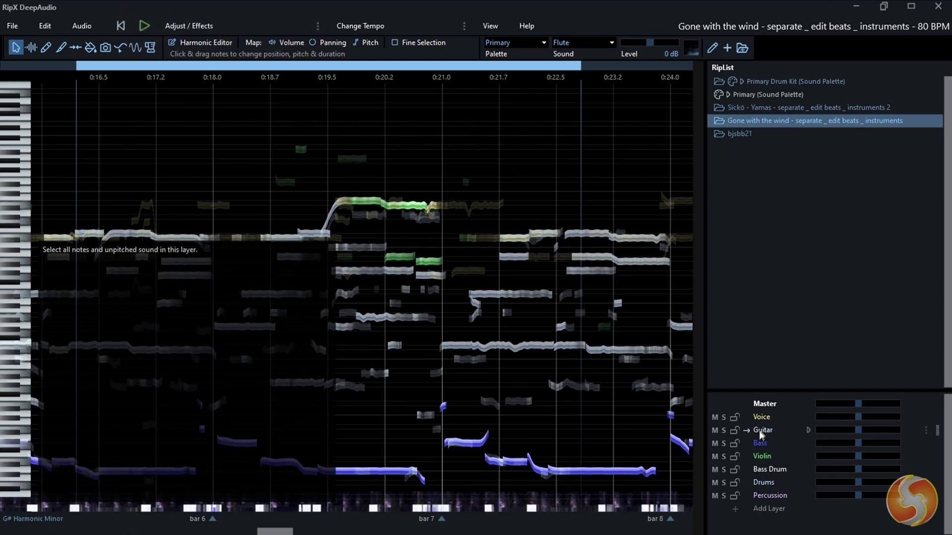
Mute the Guitar layer during playback, then unmute and solo it.
click(715, 430)
key(space)
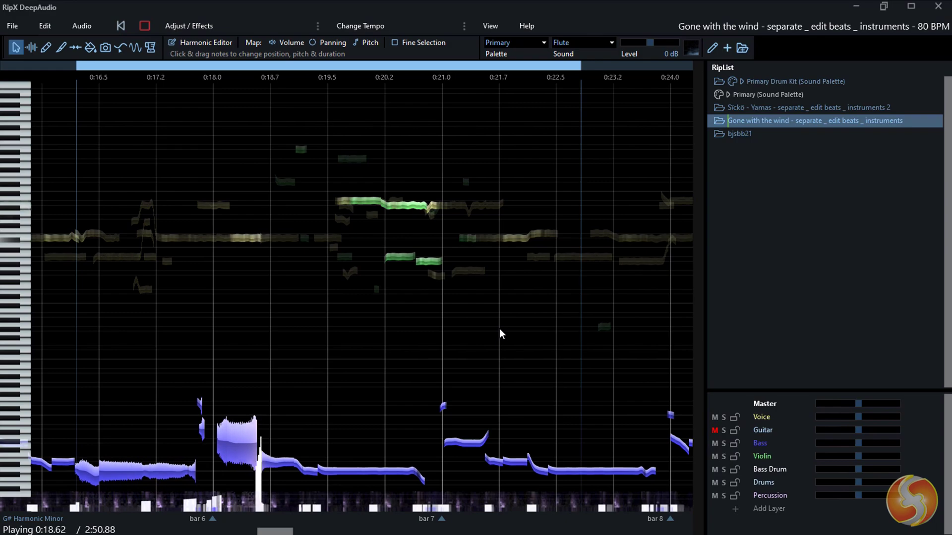
click(716, 431)
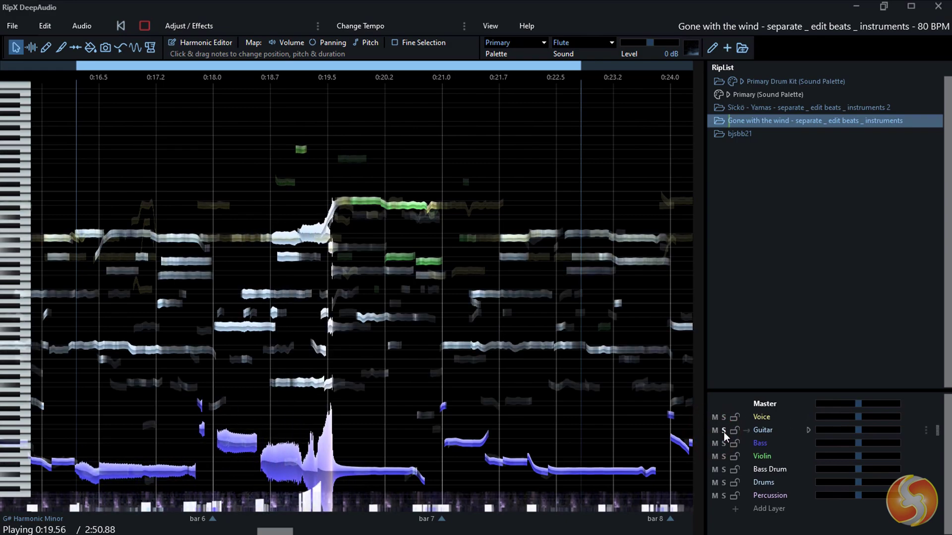
click(723, 431)
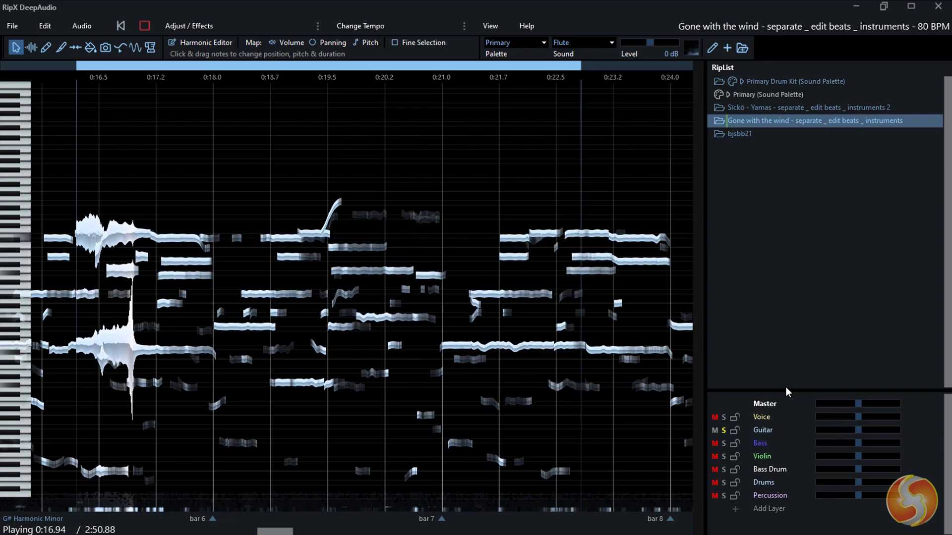
Raise the Guitar layer's volume and shift, then reset, its stereo balance.
drag(858, 431, 881, 432)
click(808, 430)
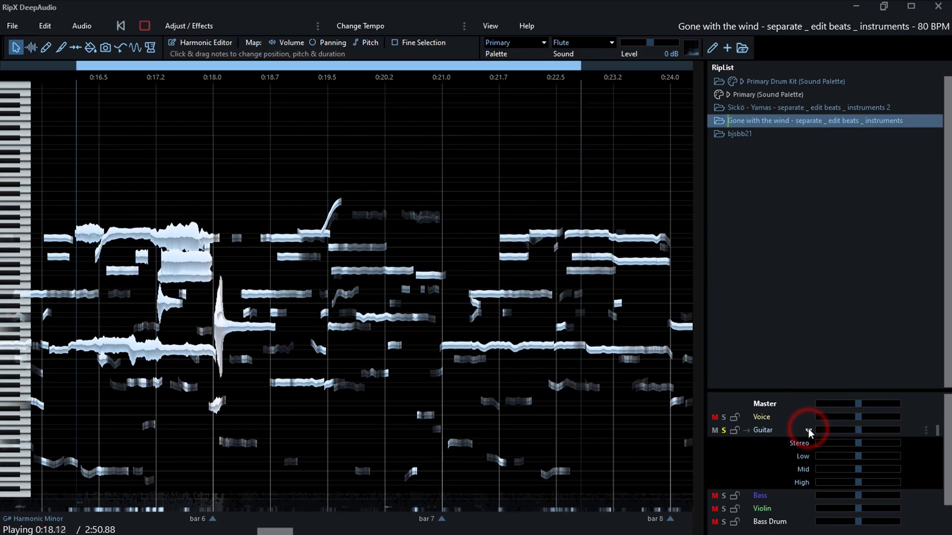
drag(865, 446, 888, 485)
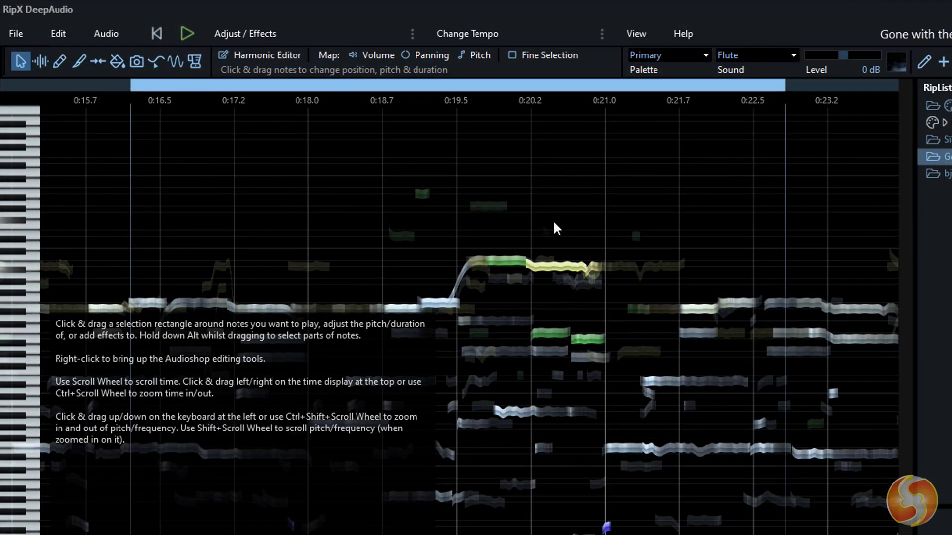
Try moving, raising and lengthening a green note, then undo those changes.
click(504, 260)
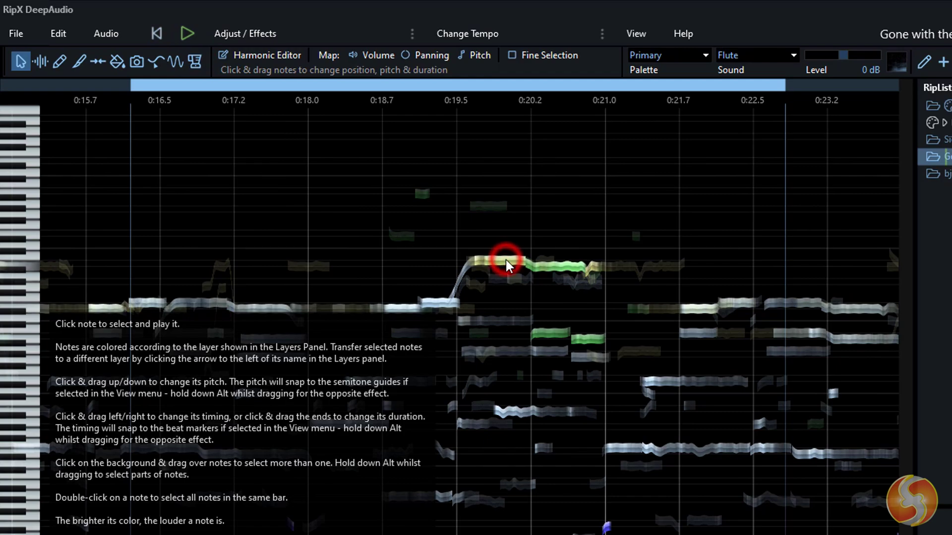
click(547, 268)
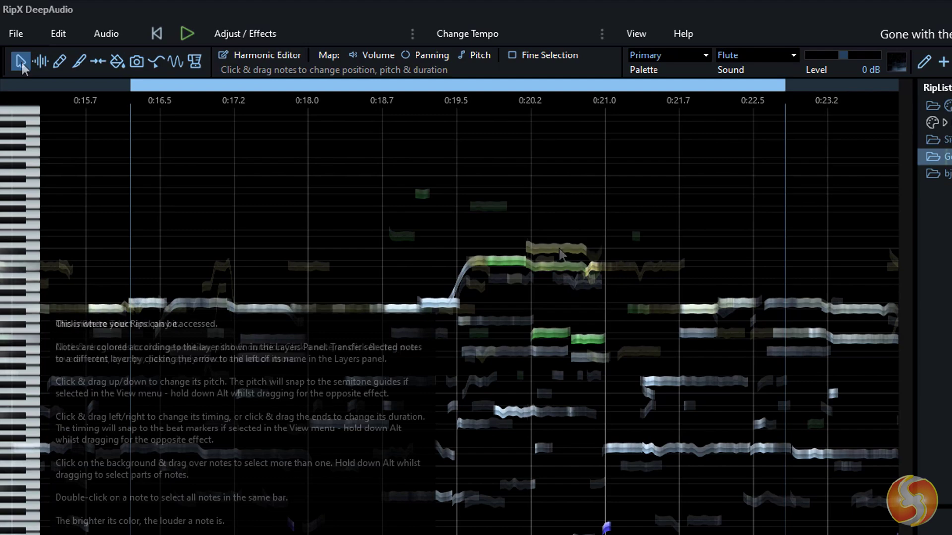
drag(558, 248, 546, 213)
click(574, 189)
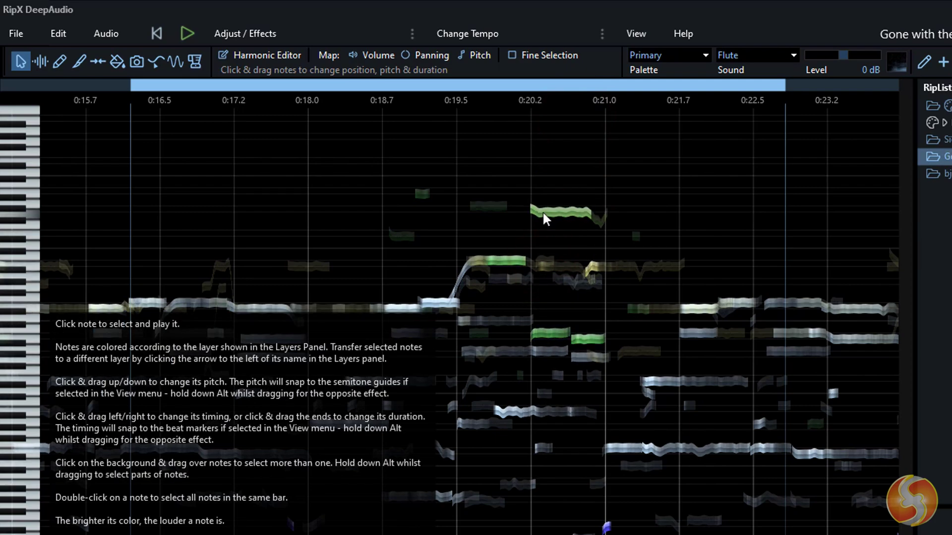
click(530, 208)
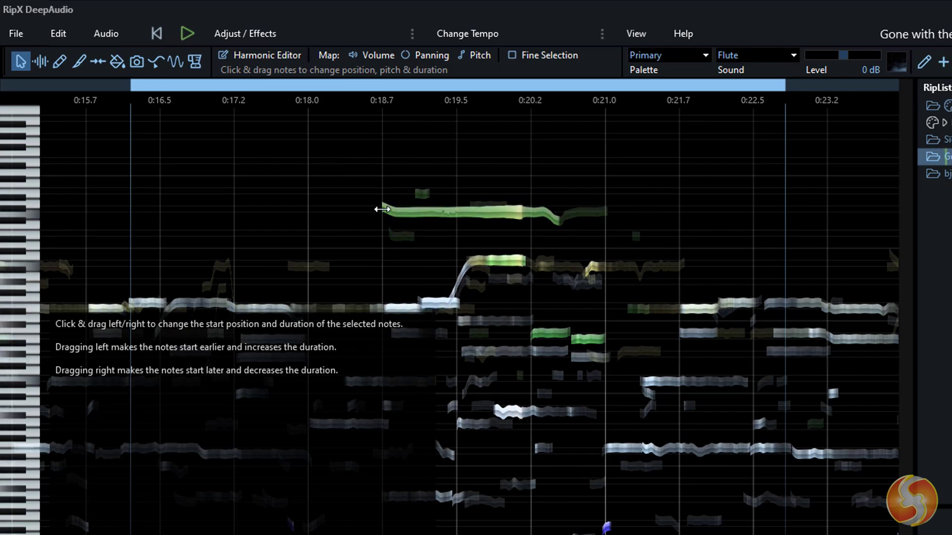
key(ctrl+z)
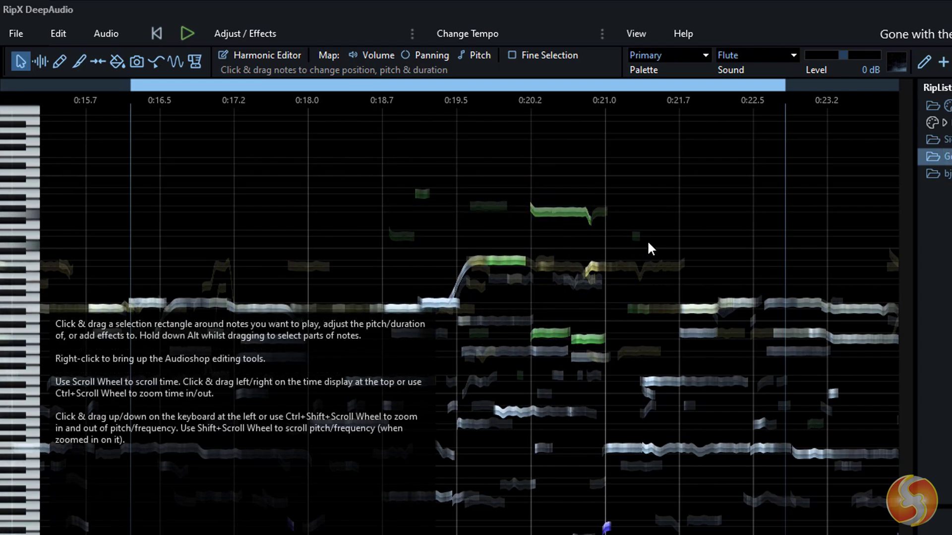
key(Delete)
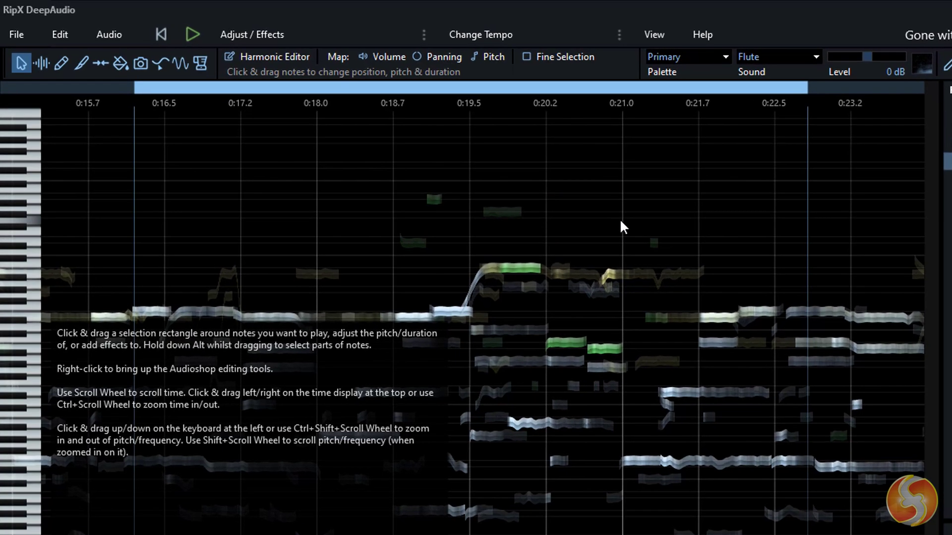
Raise a box-selected group of notes in pitch, then solo Bass and transpose its notes up.
click(591, 218)
drag(456, 243, 766, 441)
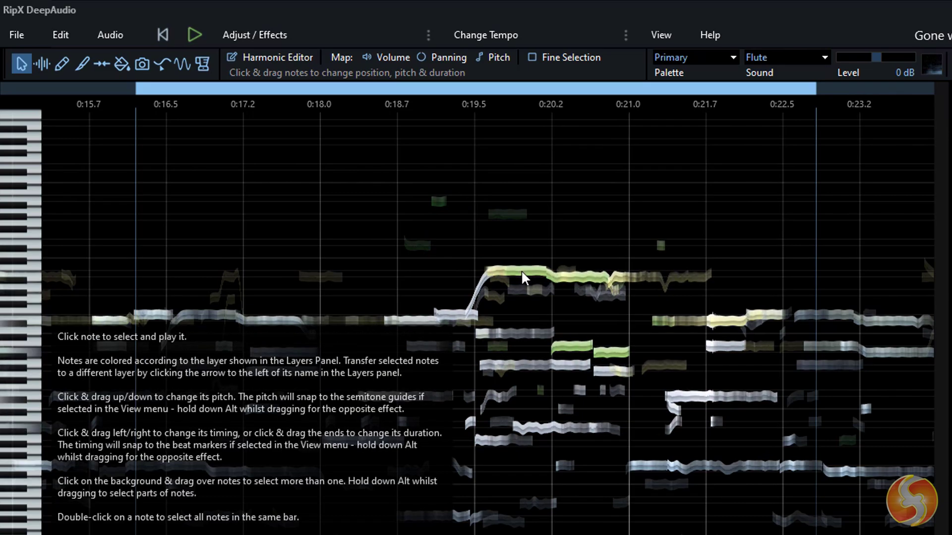
drag(520, 273, 528, 148)
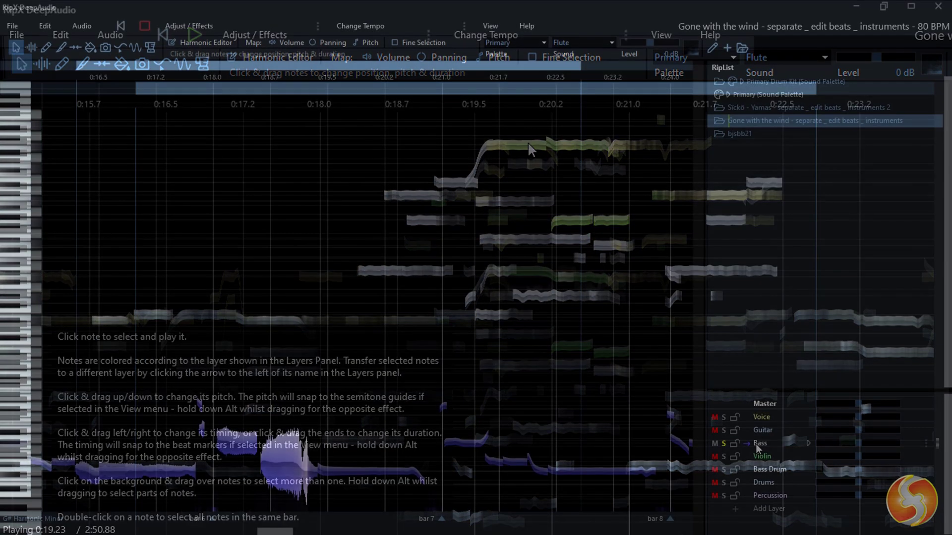
click(756, 444)
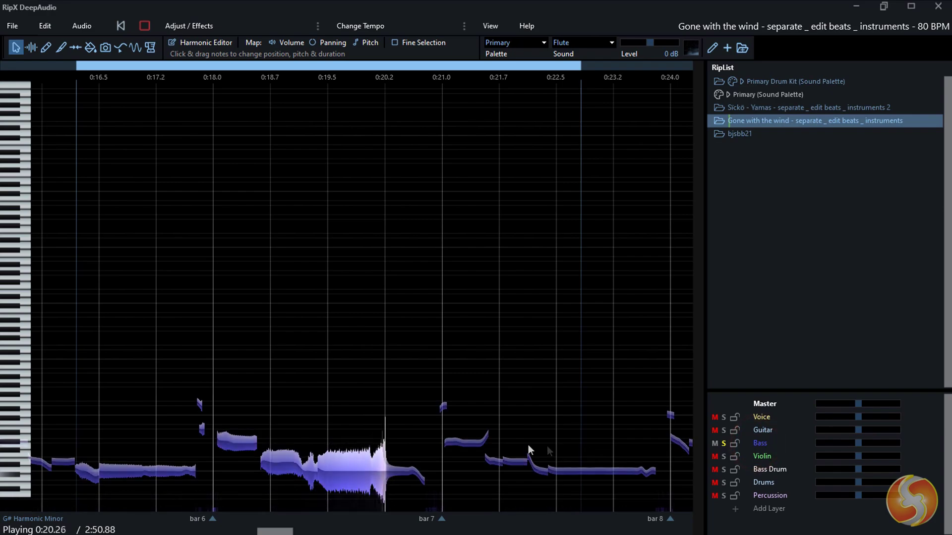
drag(291, 465, 356, 242)
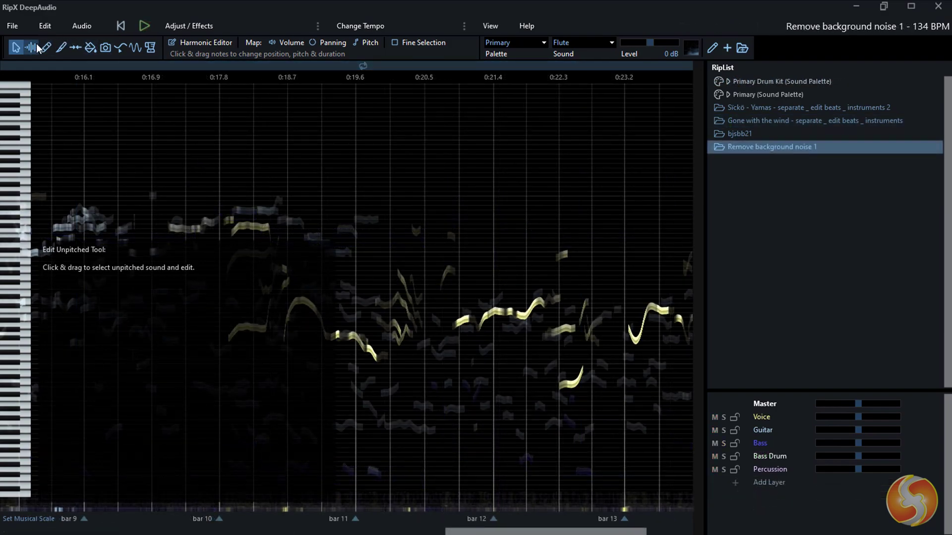
With the Edit Unpitched tool, select the noisy spectrogram region around bars 2 to 4.
click(32, 47)
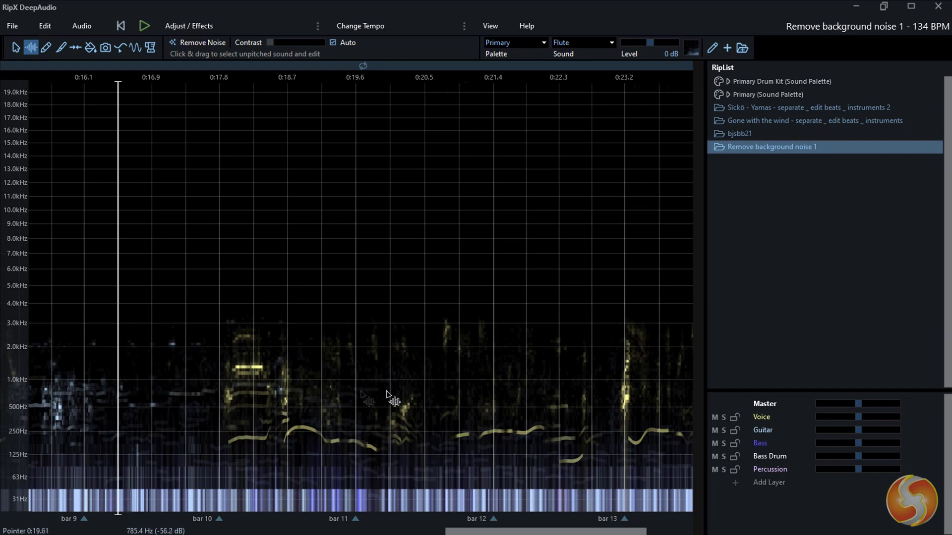
click(208, 264)
drag(427, 362, 428, 362)
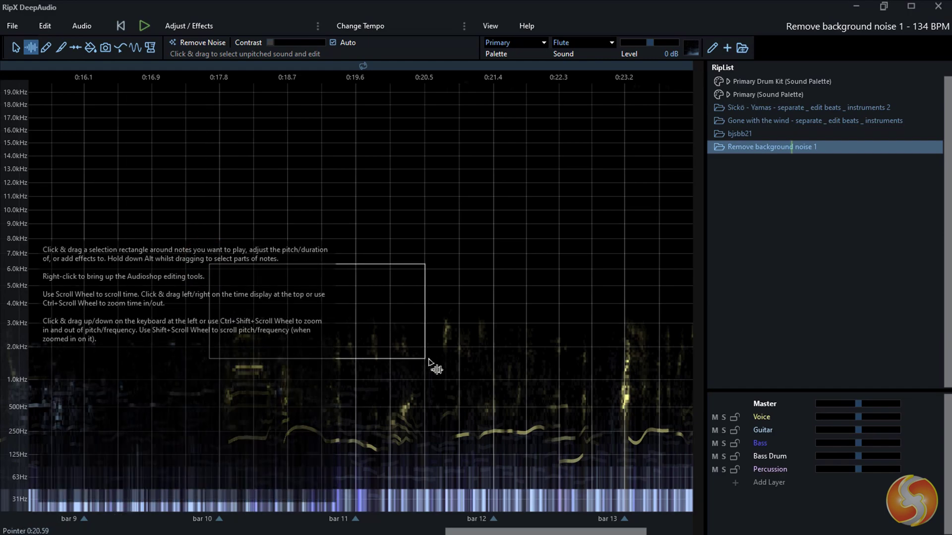
scroll(121, 313, up, 10)
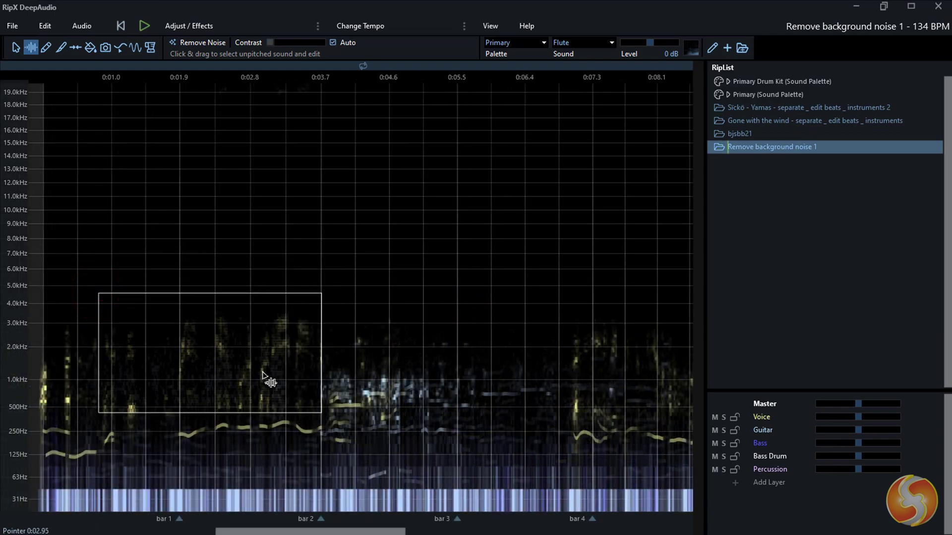
drag(66, 288, 313, 425)
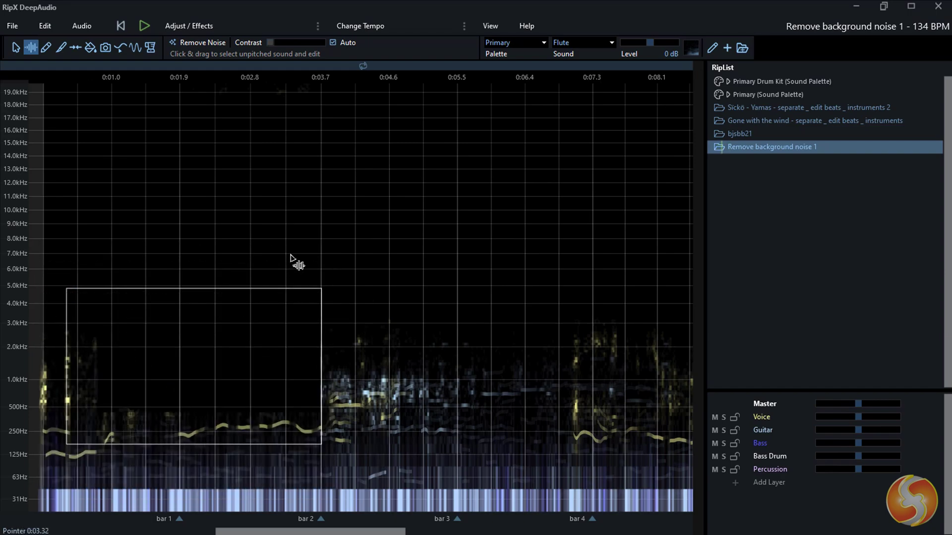
drag(337, 318, 502, 419)
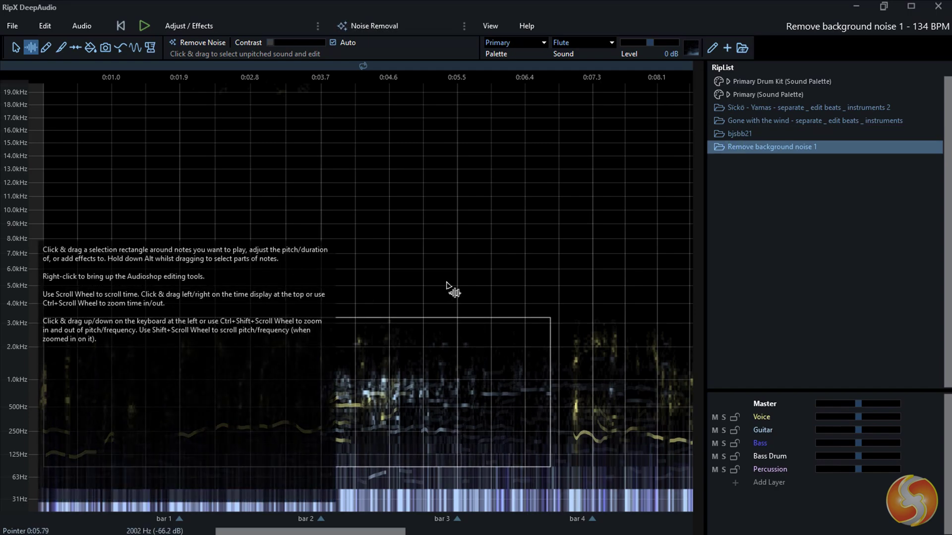
Bring up the Noise Removal settings from the RipScripts list for the selected noise.
click(464, 26)
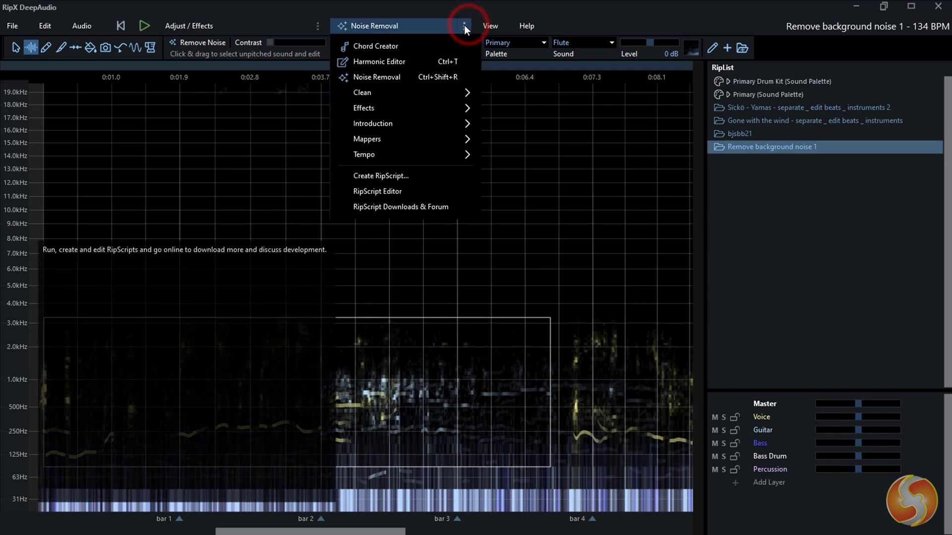
click(369, 79)
click(290, 110)
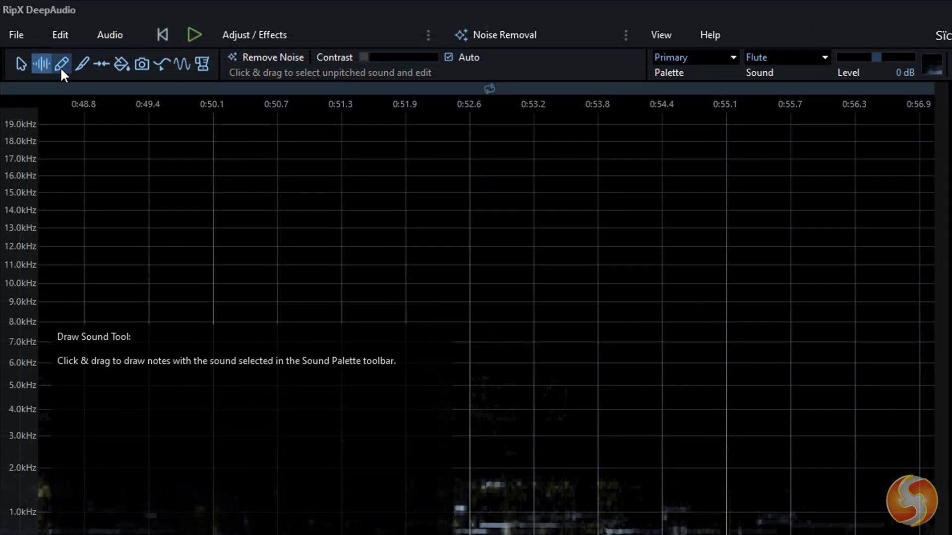
Draw a note near 0:50.1 with the Draw Sound pencil set to Bassoon.
click(60, 66)
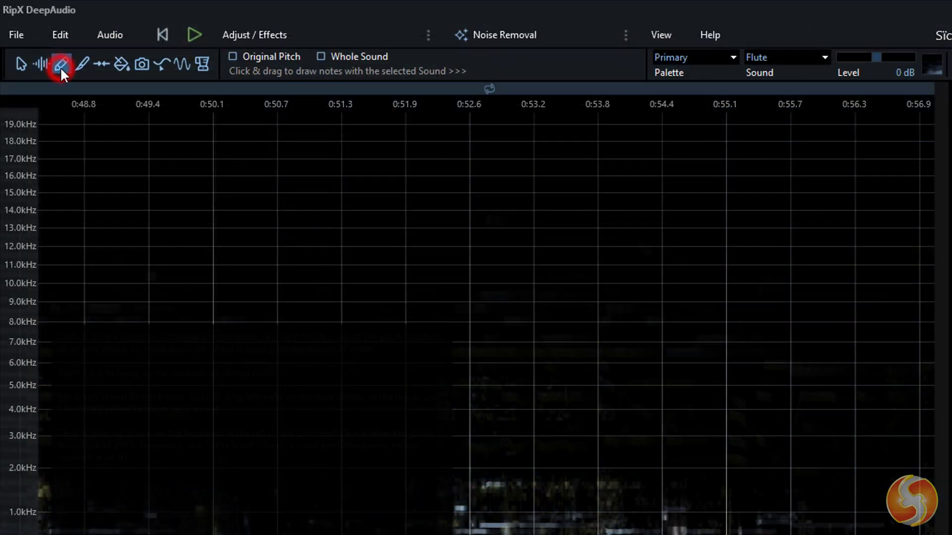
click(734, 58)
click(733, 58)
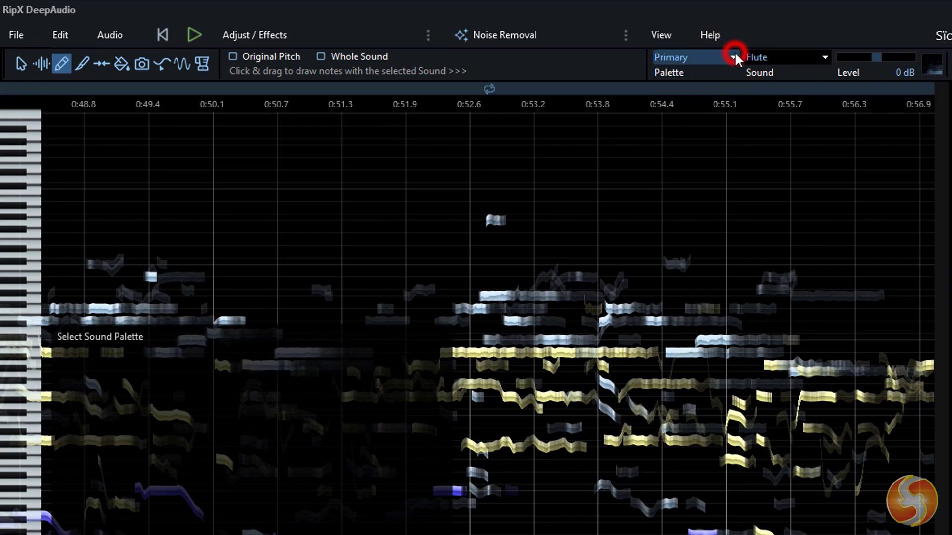
click(819, 65)
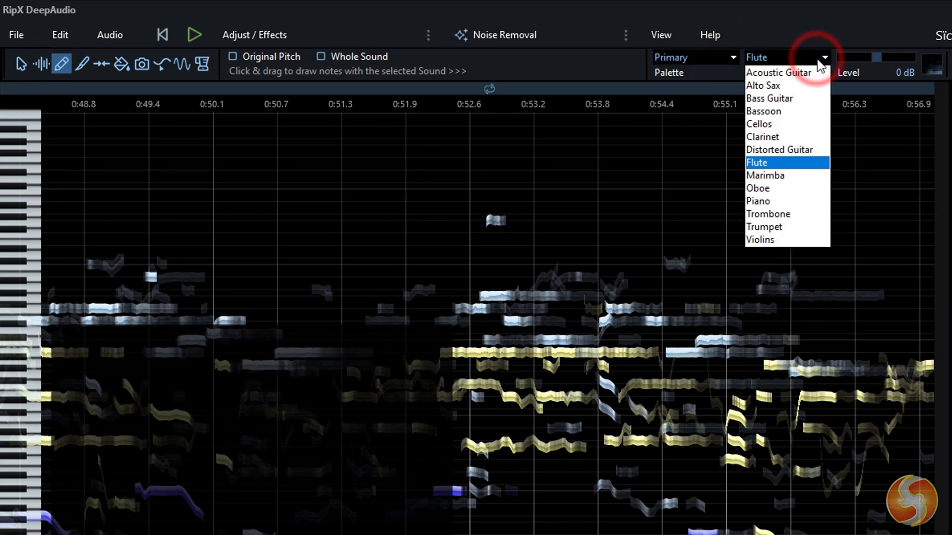
click(789, 112)
click(217, 229)
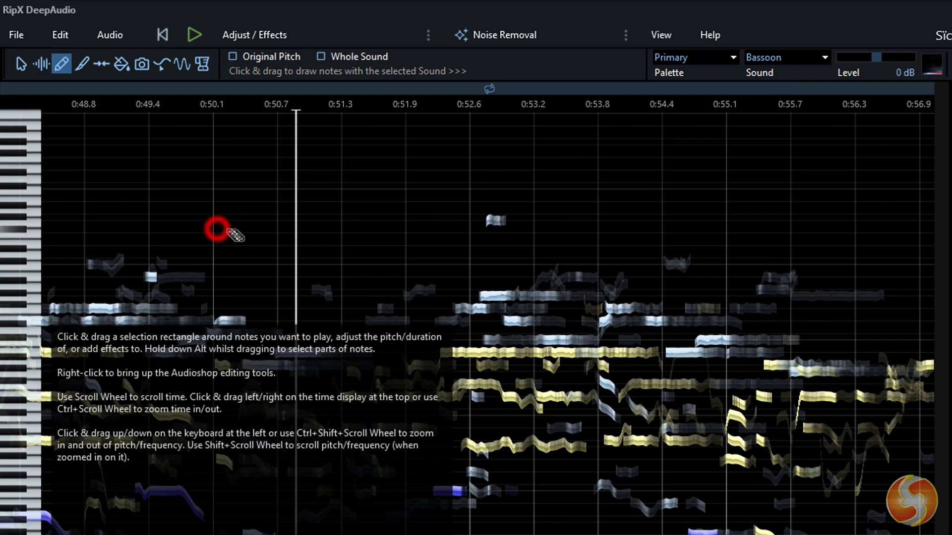
Switch the drawing sound to Acoustic Guitar and draw notes near 0:51.9.
click(793, 57)
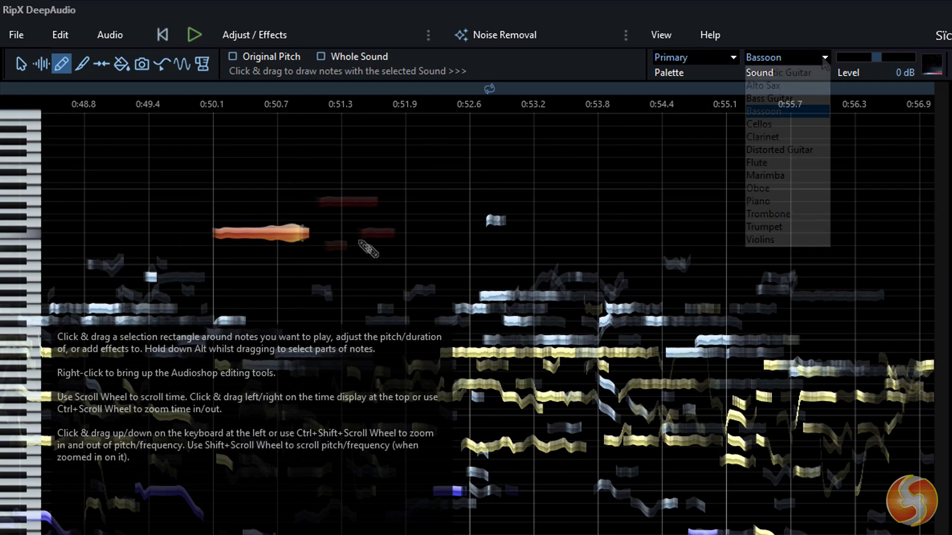
click(809, 71)
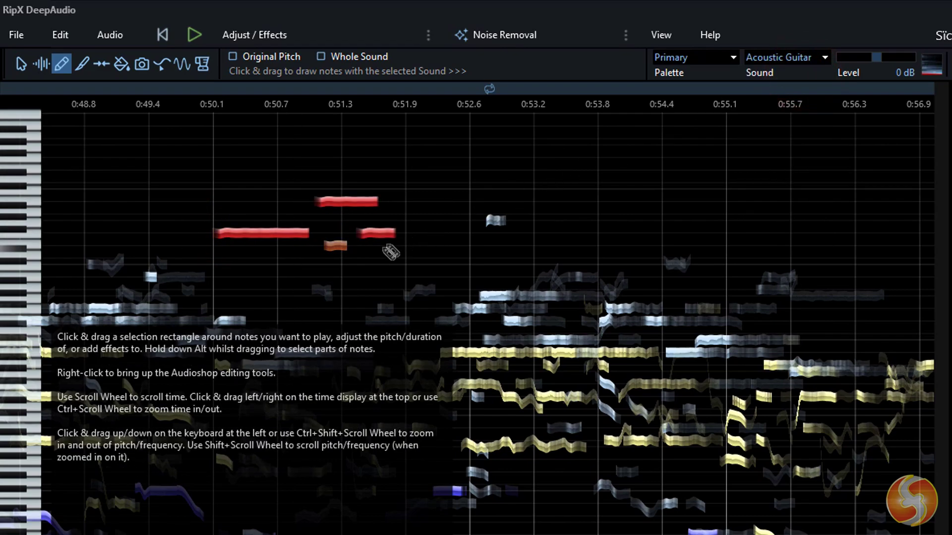
drag(405, 214, 442, 213)
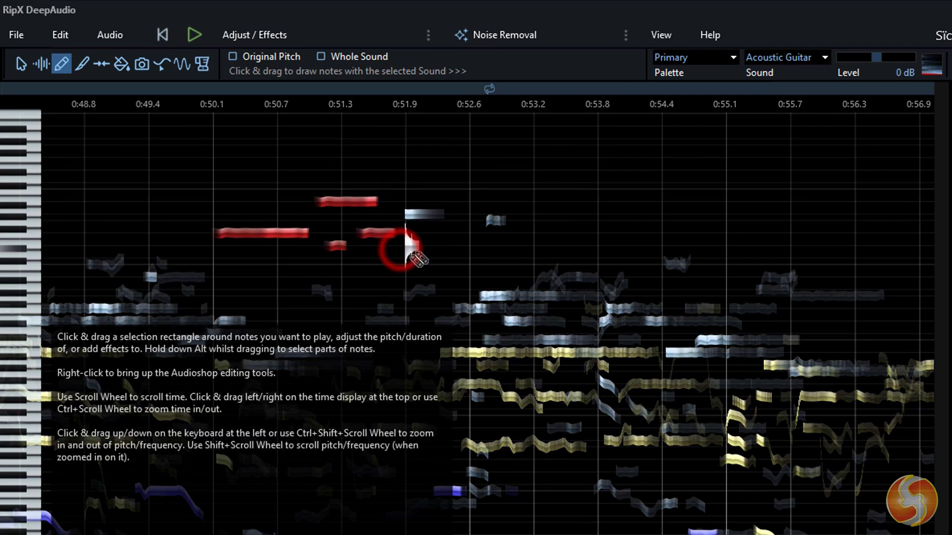
drag(259, 214, 277, 214)
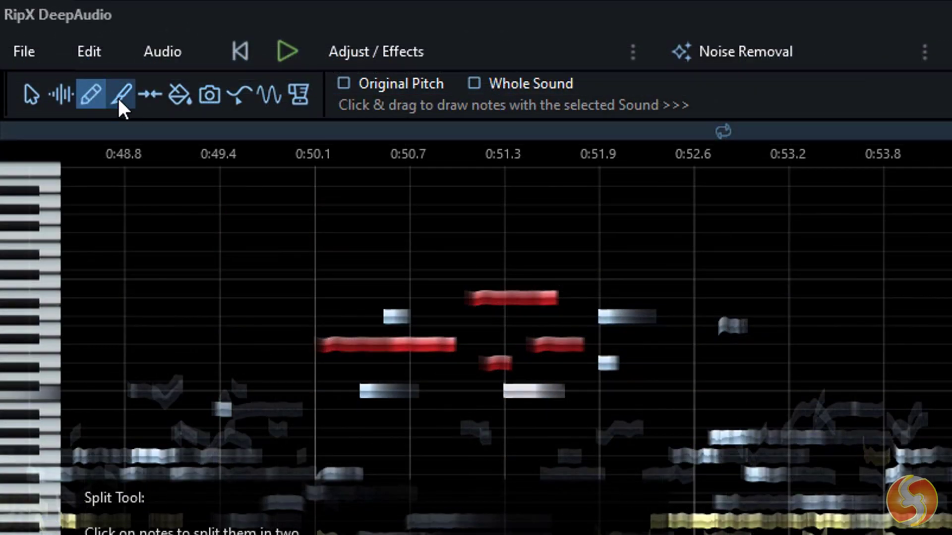
Split the long red note in two, then join the notes across the phrase into one.
click(81, 66)
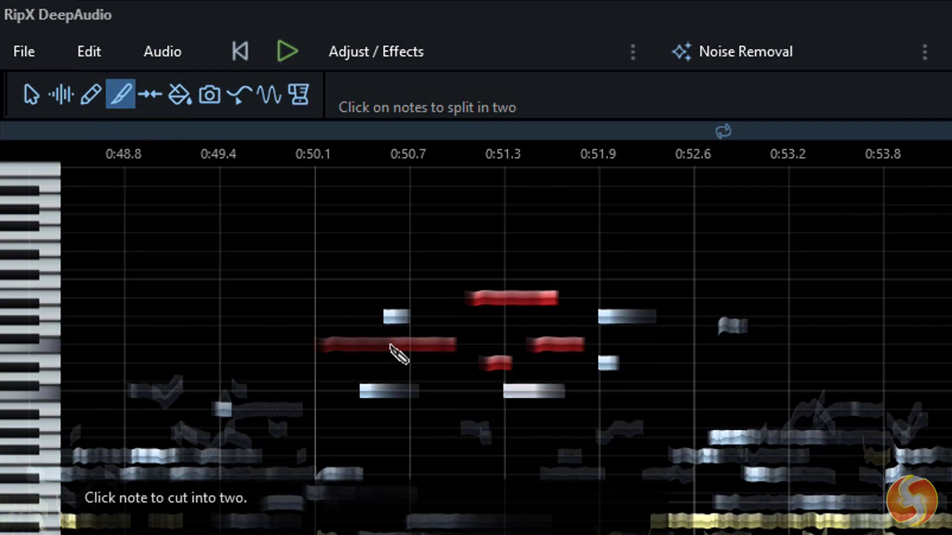
click(377, 346)
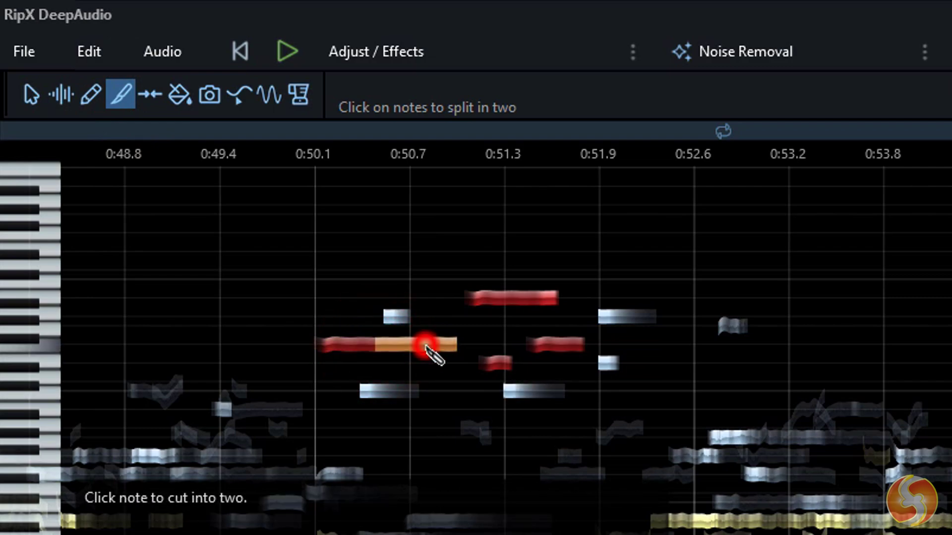
key(Escape)
click(149, 101)
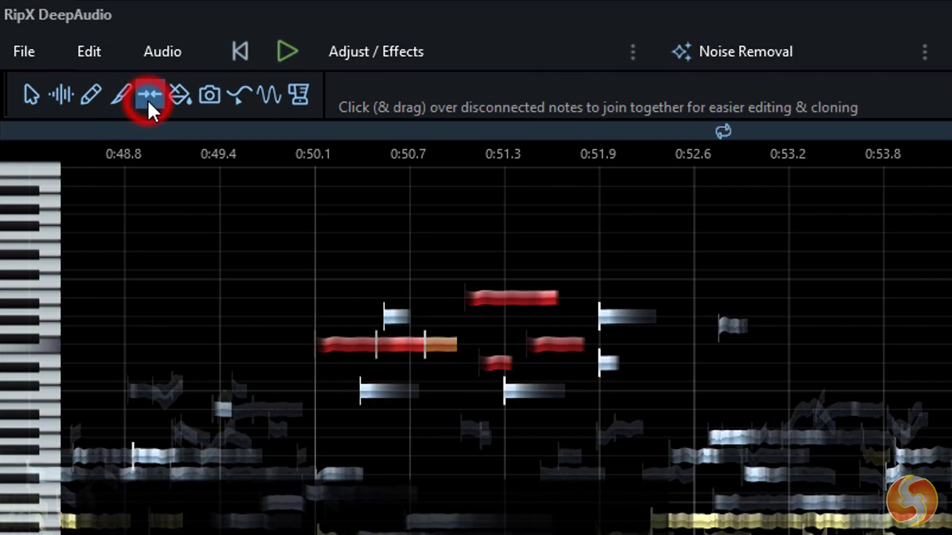
click(449, 343)
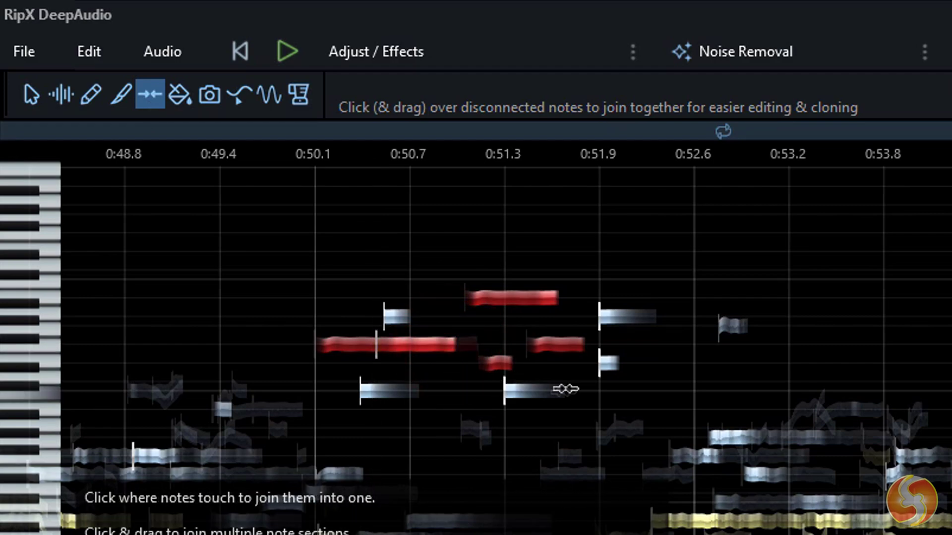
drag(535, 348, 505, 367)
key(Escape)
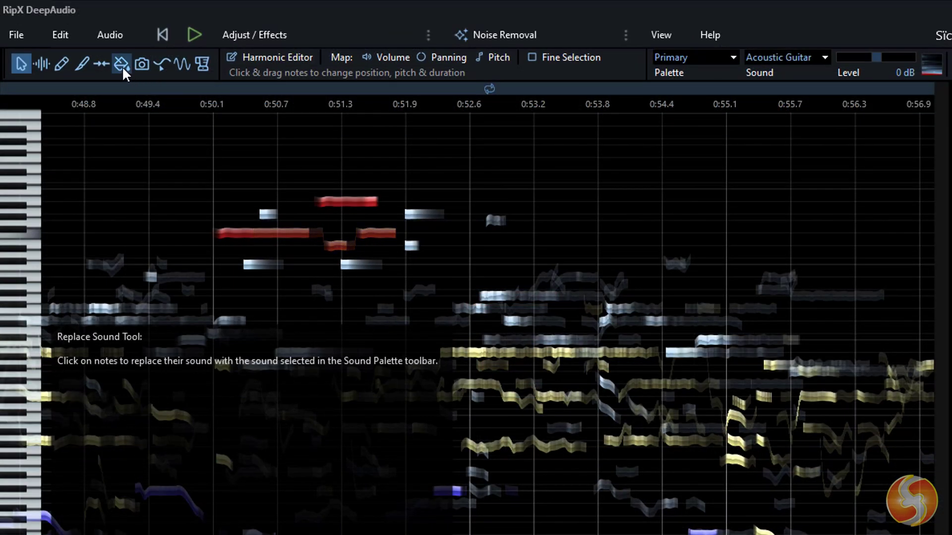
Replace the joined phrase's sound with Trombone.
click(122, 66)
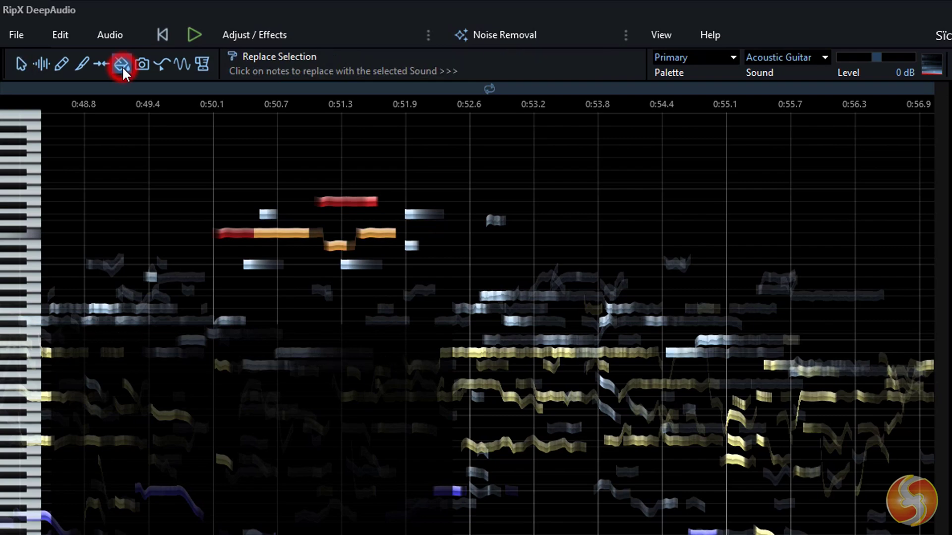
click(785, 57)
click(782, 213)
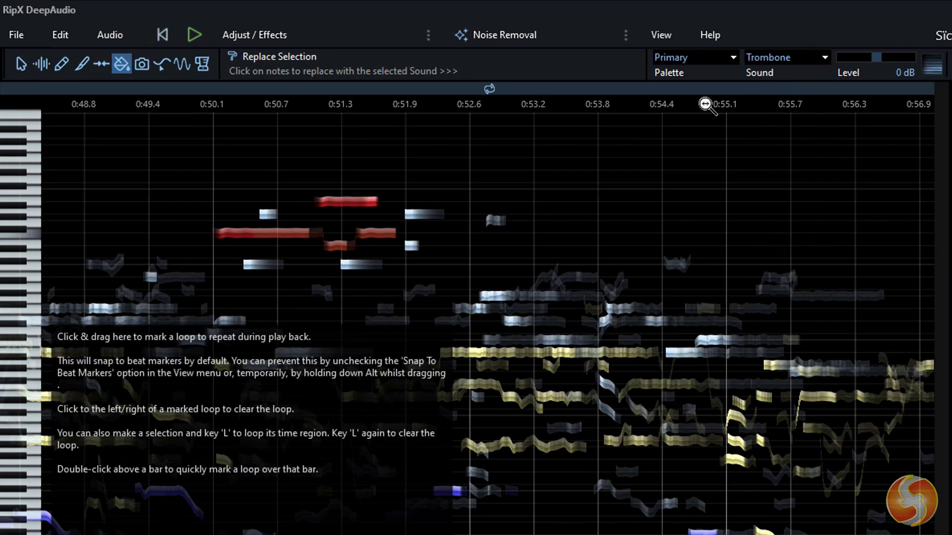
click(273, 234)
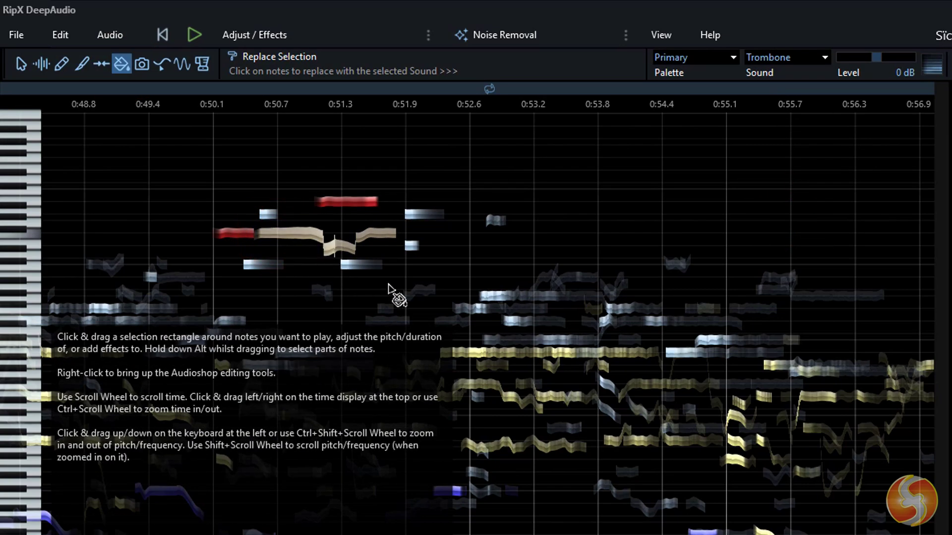
key(Escape)
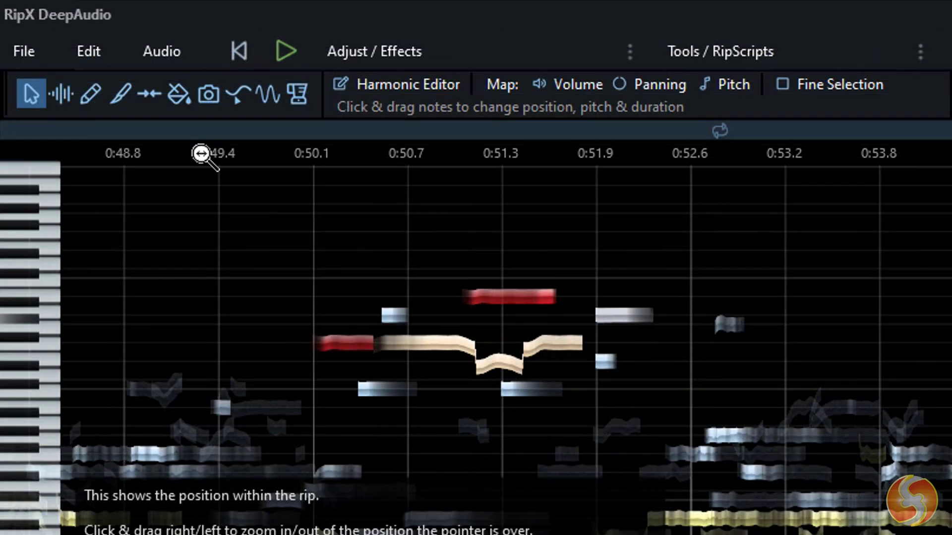
Clone pitch and sound from the upper red note, then play it and the white note.
click(210, 93)
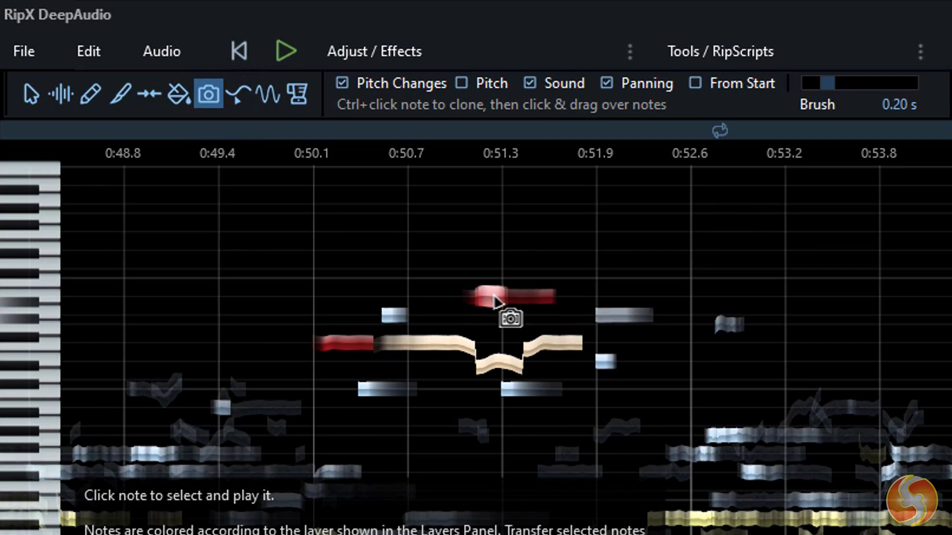
drag(498, 297, 535, 304)
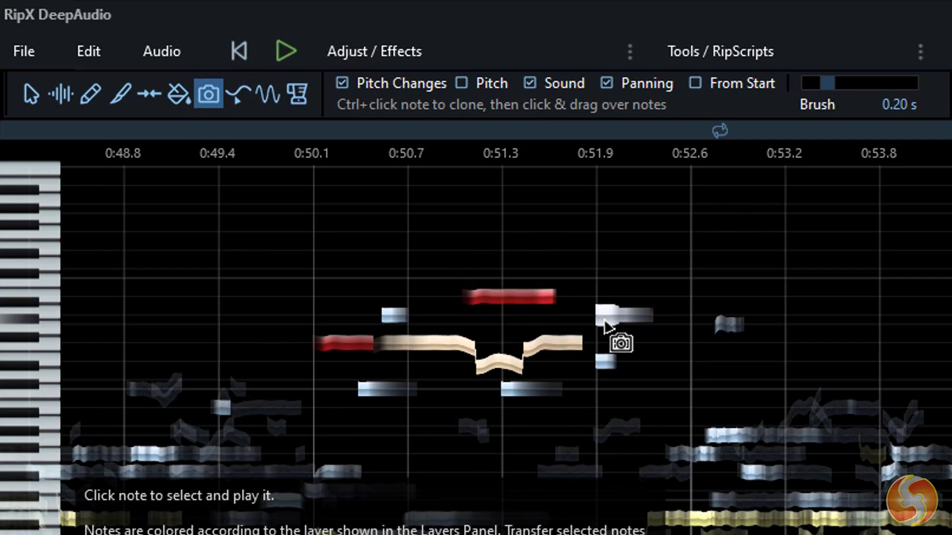
click(31, 93)
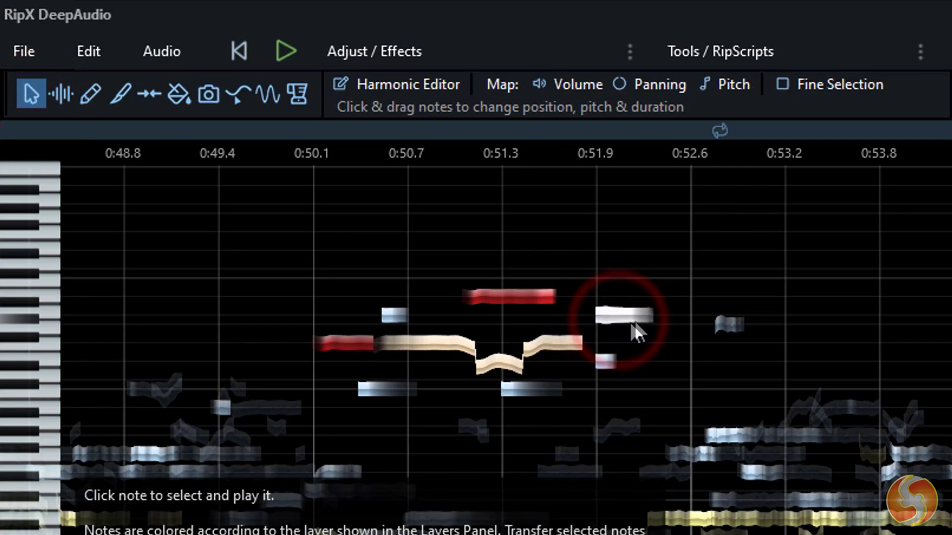
click(506, 296)
click(614, 318)
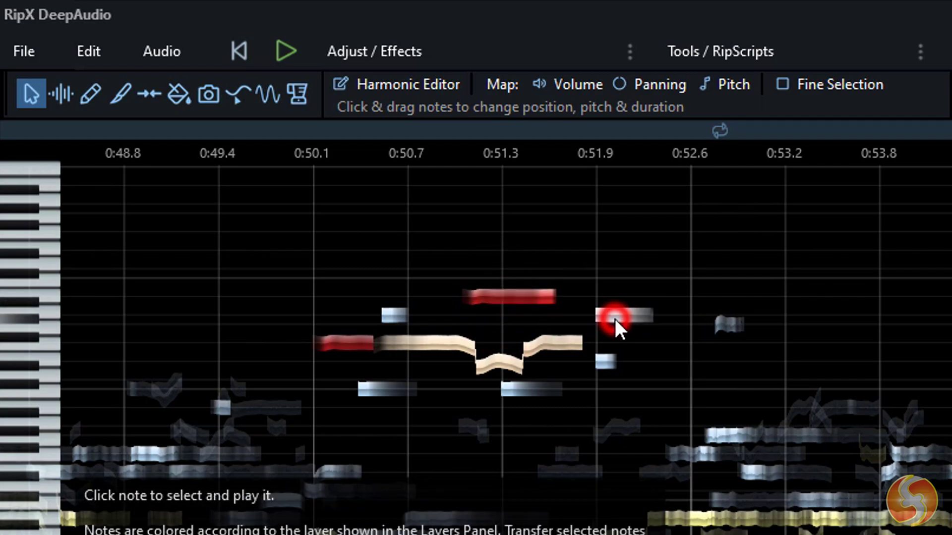
Draw an upward pitch bend into the tan note with Draw Pitch.
click(238, 95)
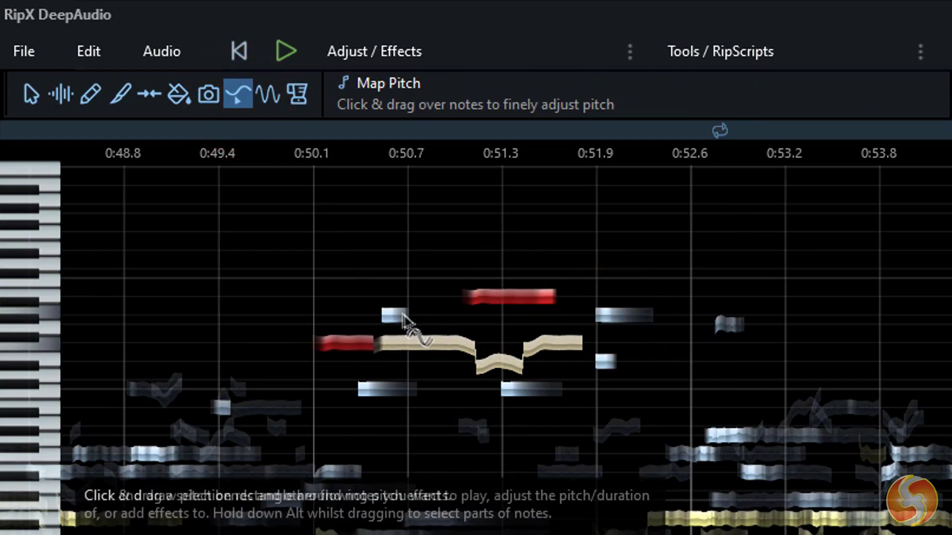
drag(443, 342, 525, 348)
mouse_move(410, 346)
mouse_down()
mouse_move(430, 335)
mouse_move(513, 330)
mouse_move(550, 369)
mouse_move(584, 366)
mouse_up()
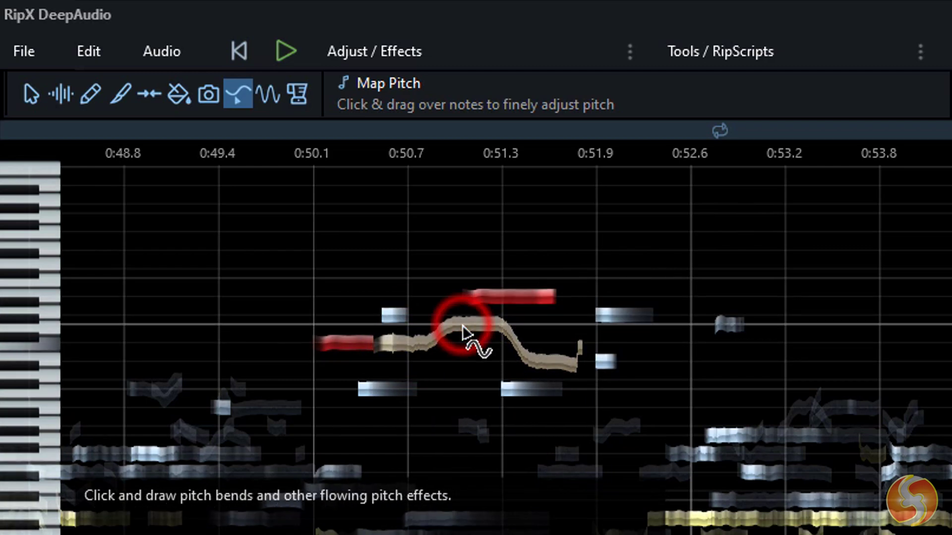
Set Apply Pattern to affect volume, smooth the region, and play the edited song.
click(267, 92)
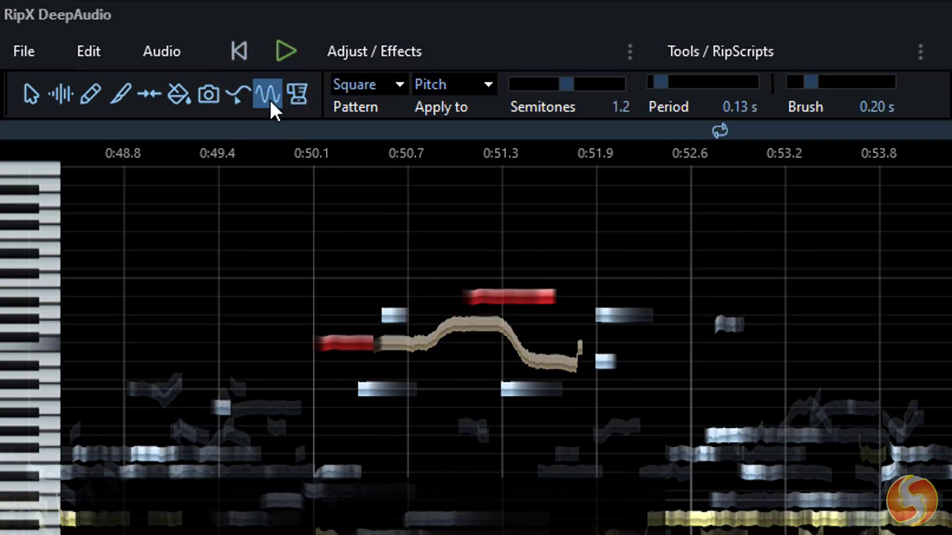
click(394, 88)
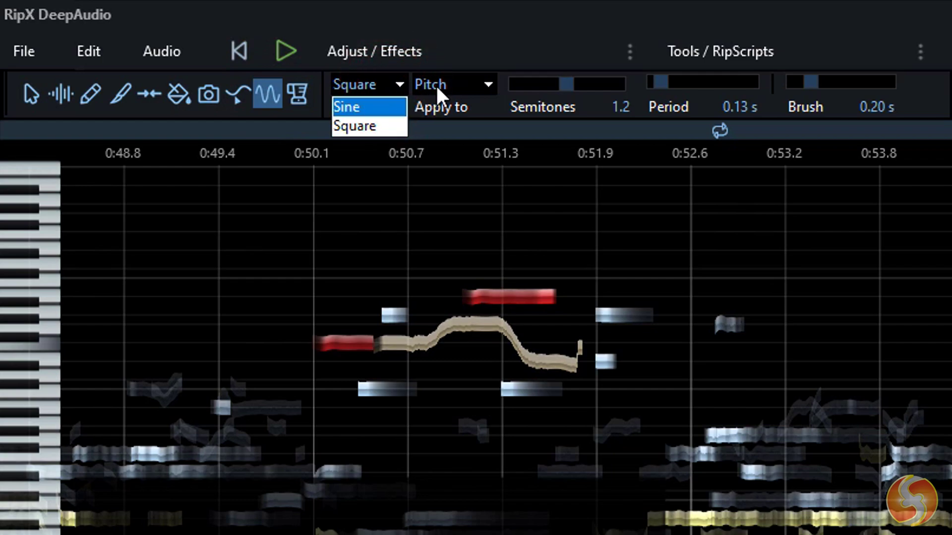
click(479, 86)
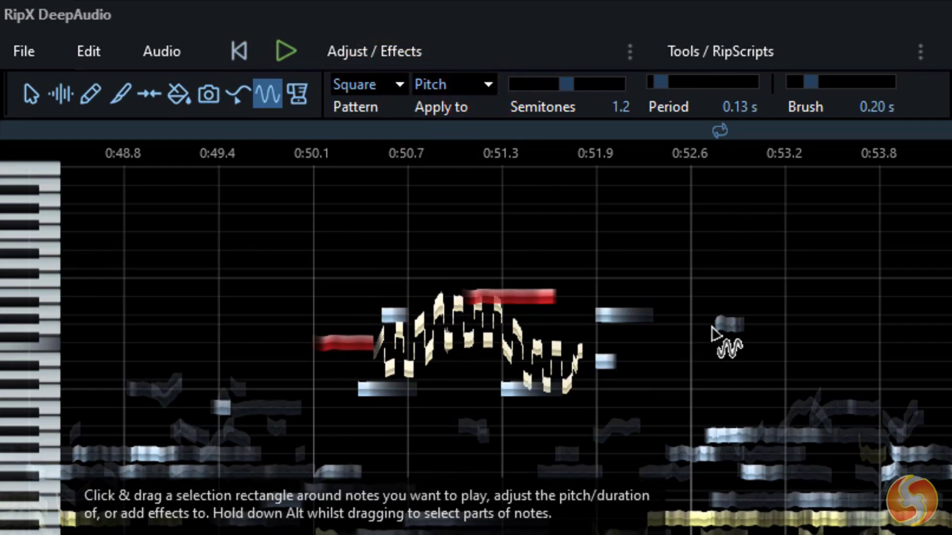
key(Down)
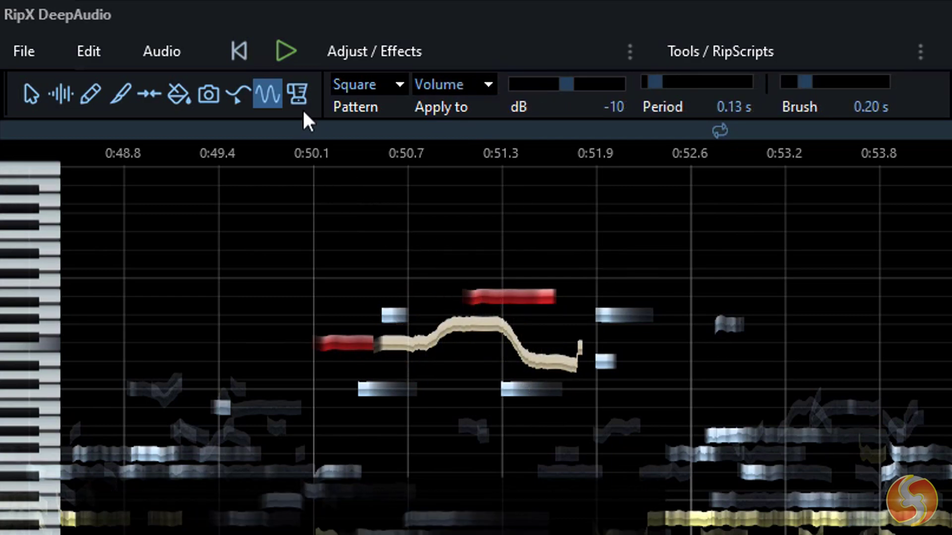
click(298, 95)
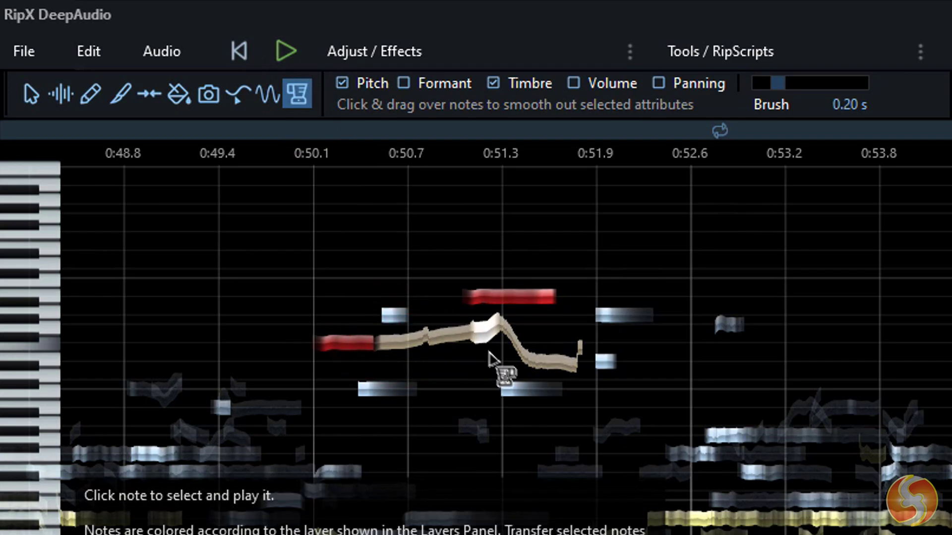
click(286, 51)
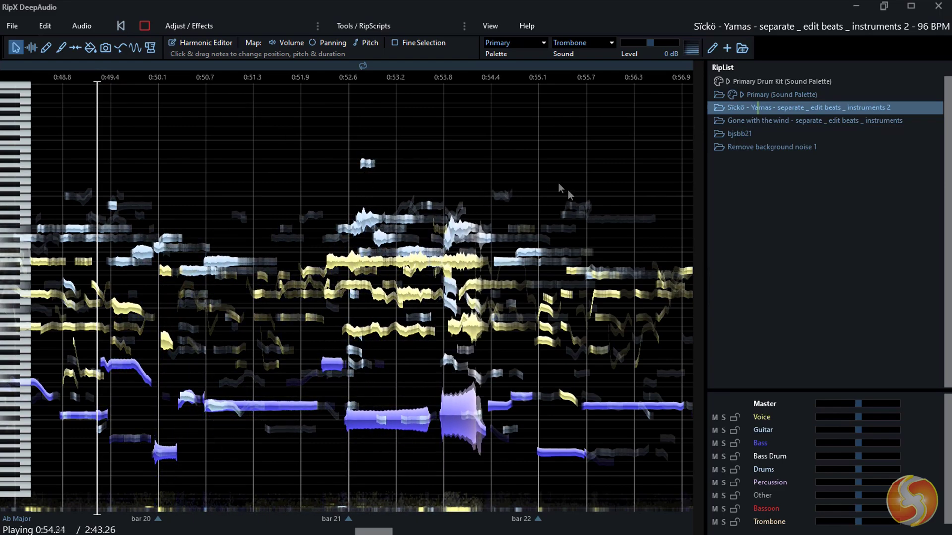
Stop playback and copy the selected Gone with the wind notes with Edit > Copy.
click(145, 28)
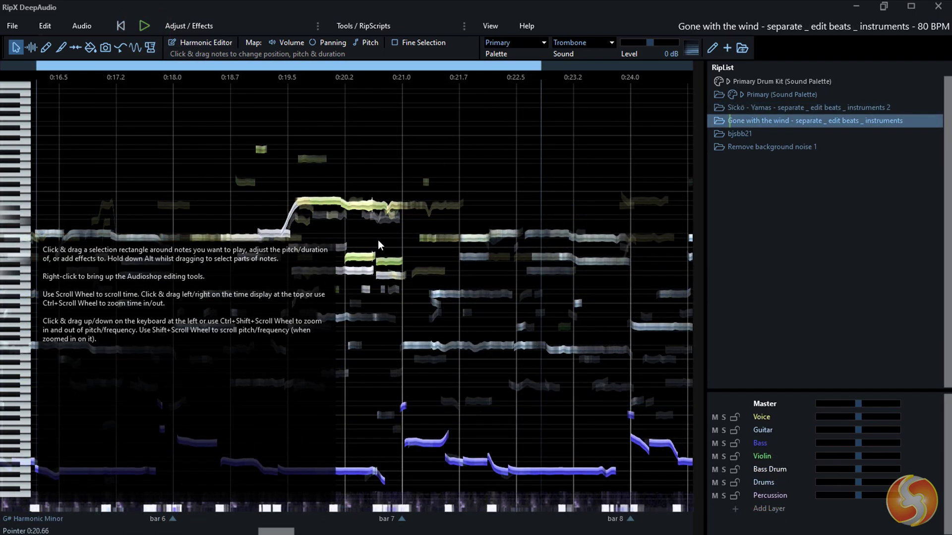
click(45, 26)
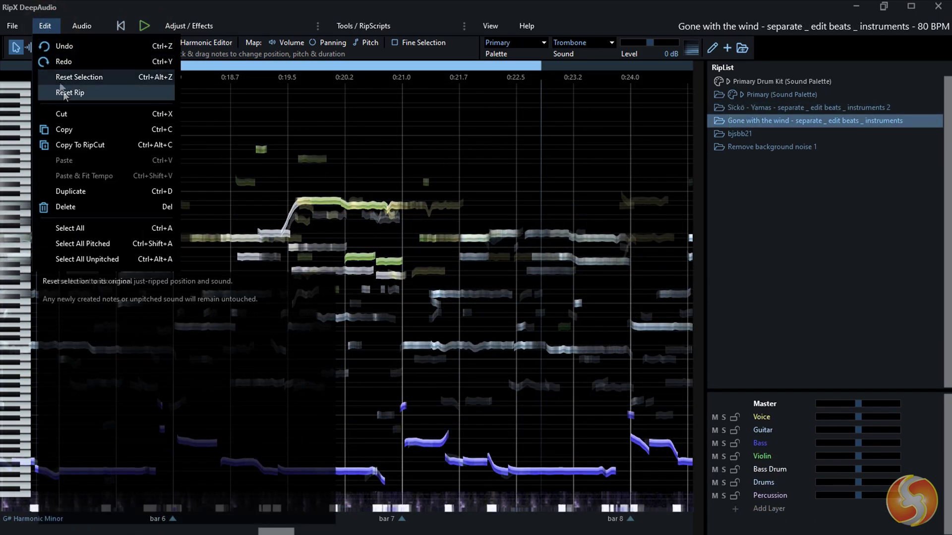
click(89, 130)
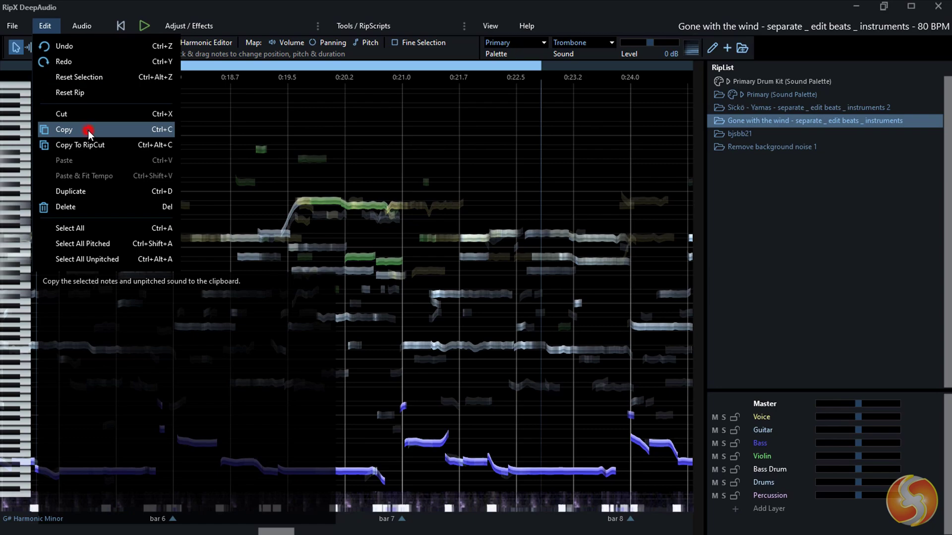
Paste the notes into the Sïckö - Yamas rip at about 0:50.1 and select one.
click(791, 110)
click(152, 154)
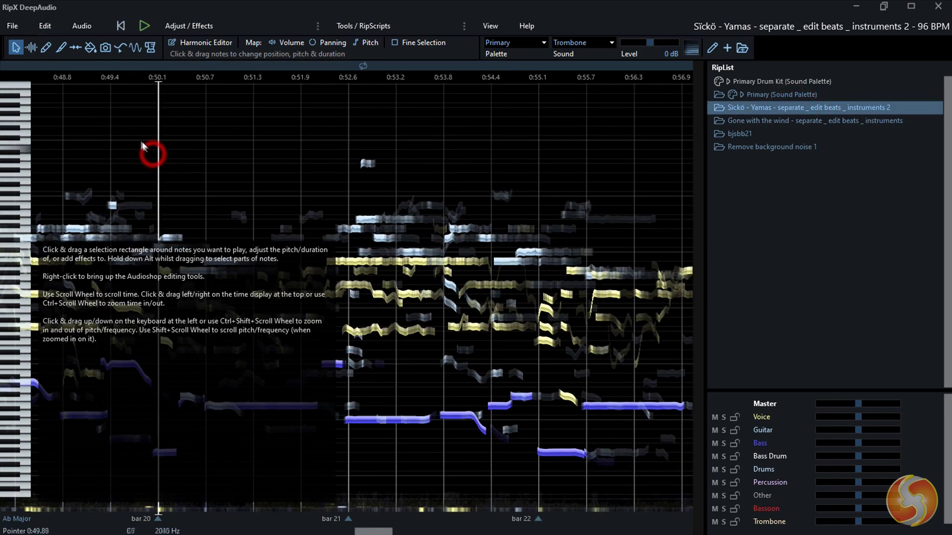
right_click(131, 131)
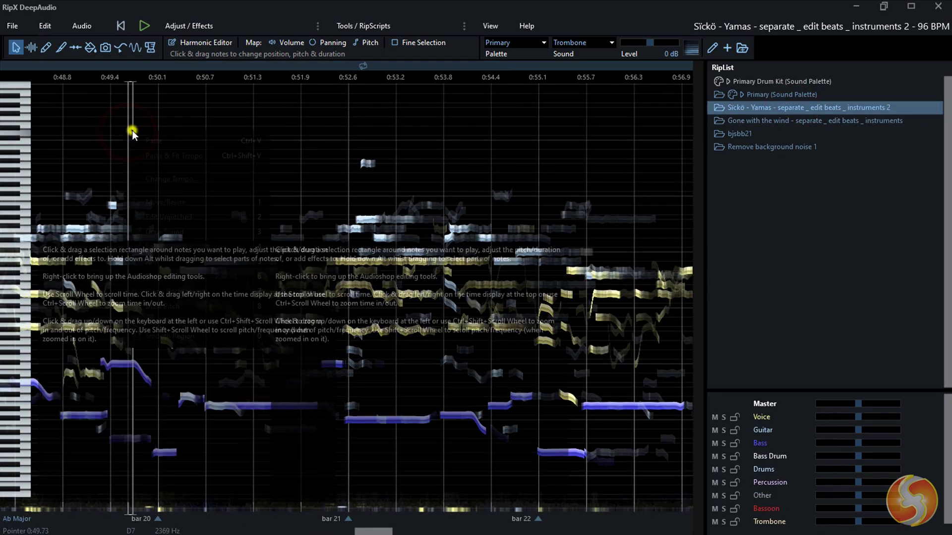
click(155, 140)
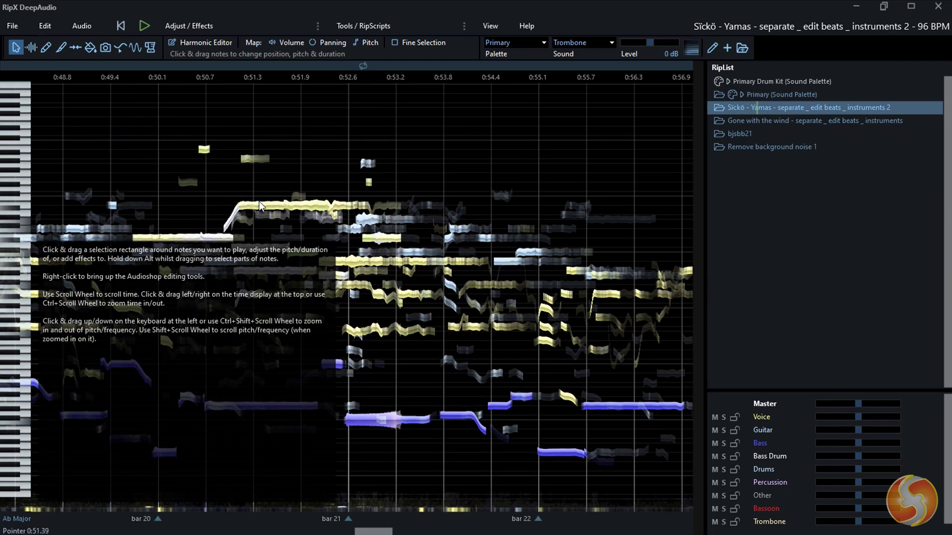
click(261, 205)
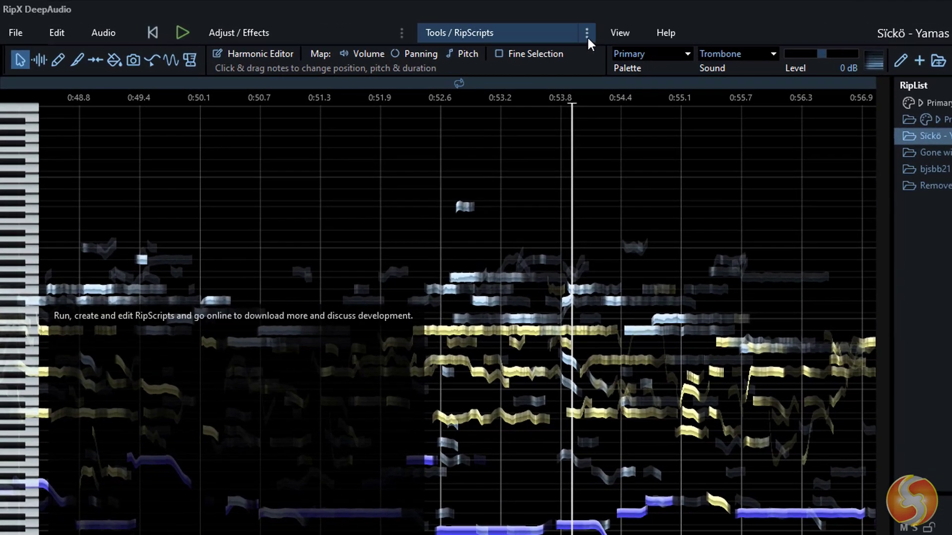
Open the Harmonic Editor from the tools menu and load the pasted notes' harmonics.
click(467, 26)
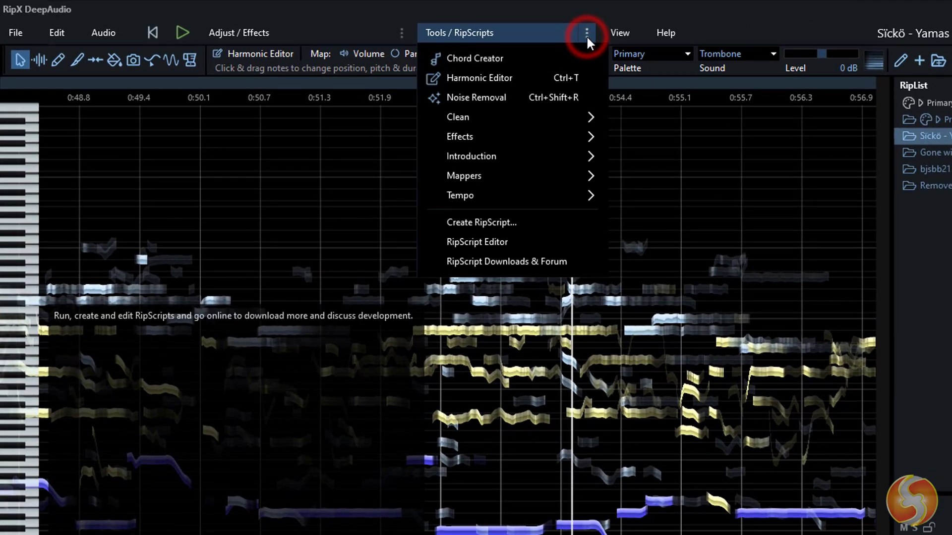
click(511, 77)
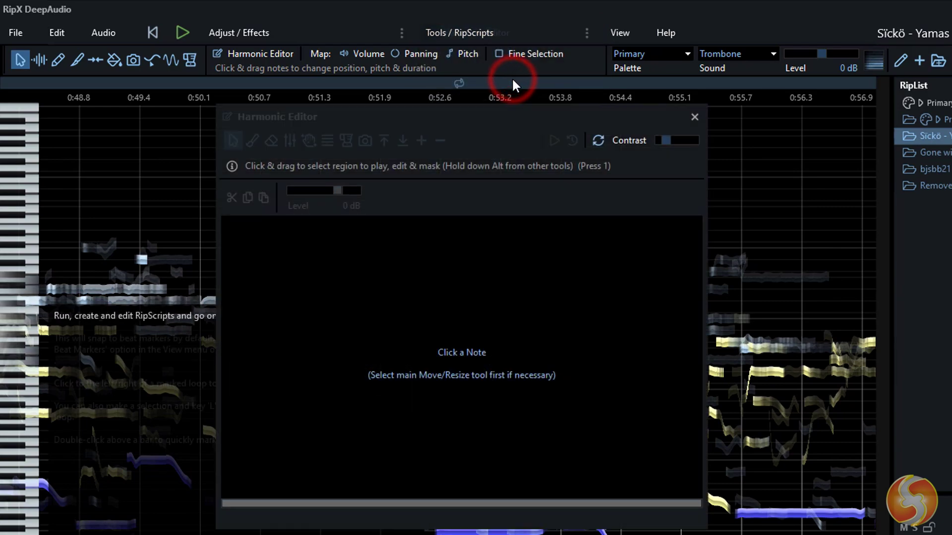
click(144, 298)
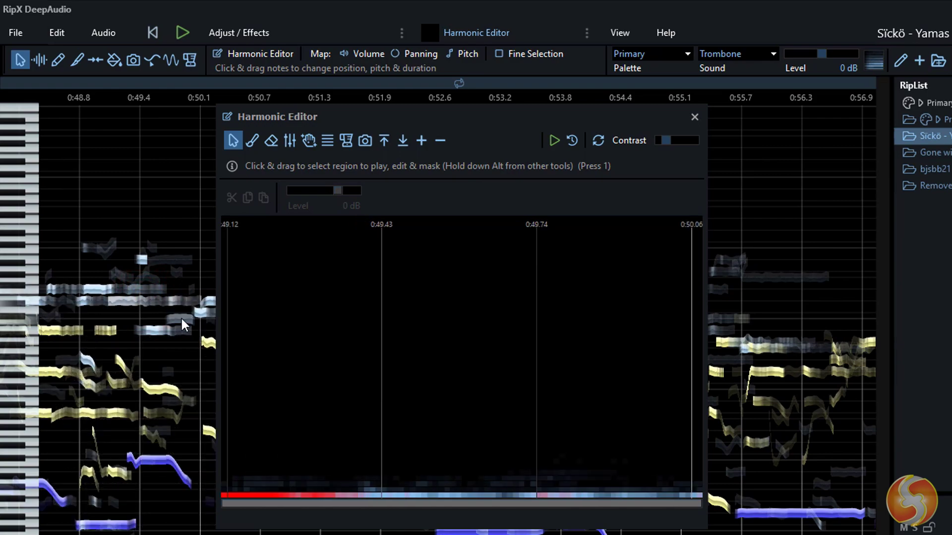
click(181, 319)
click(165, 328)
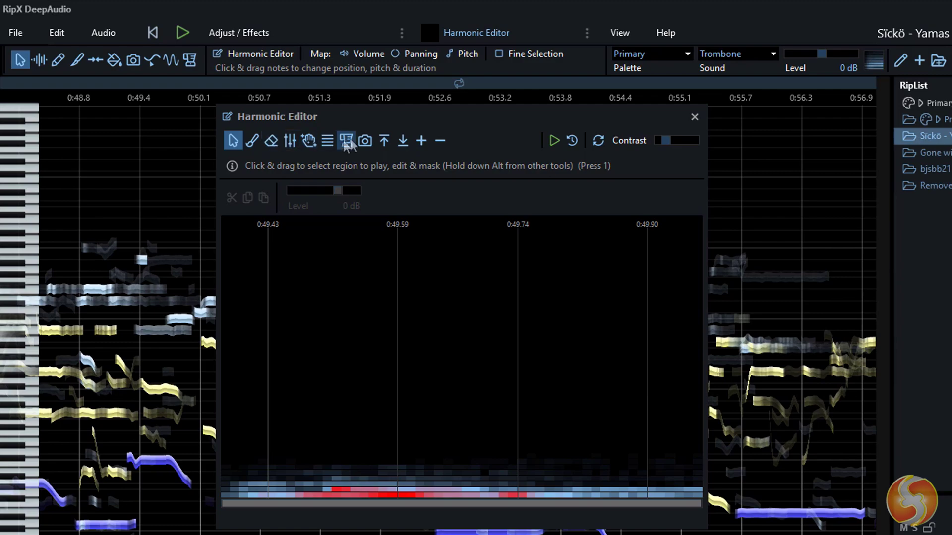
Wipe the red click marks from the harmonics and play the note to check.
click(309, 140)
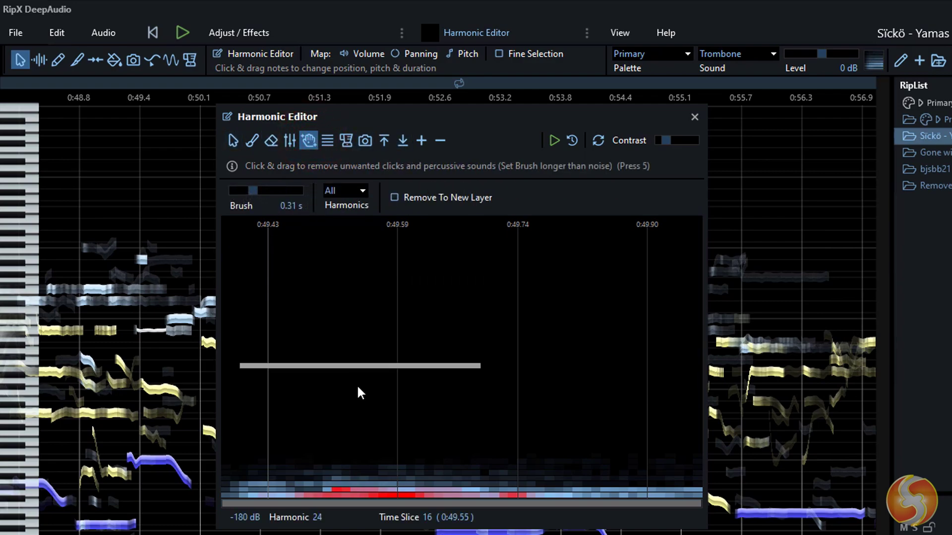
click(362, 455)
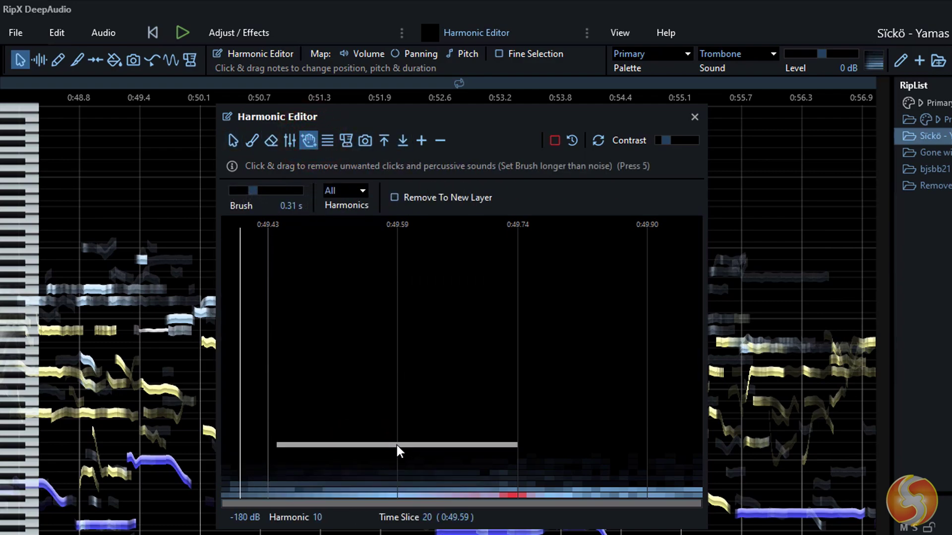
key(space)
click(498, 493)
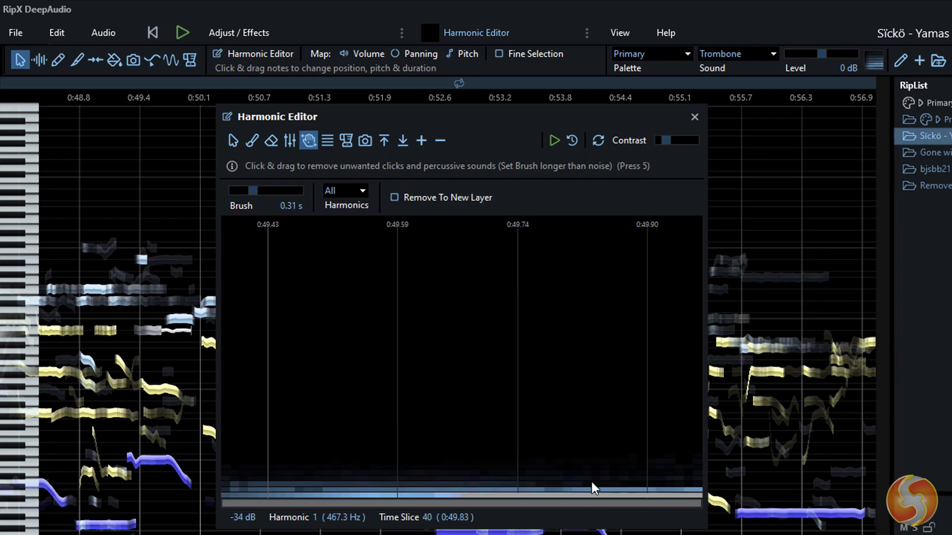
Paint sound across a harmonic, then pick a note back in the main view.
click(252, 140)
click(313, 316)
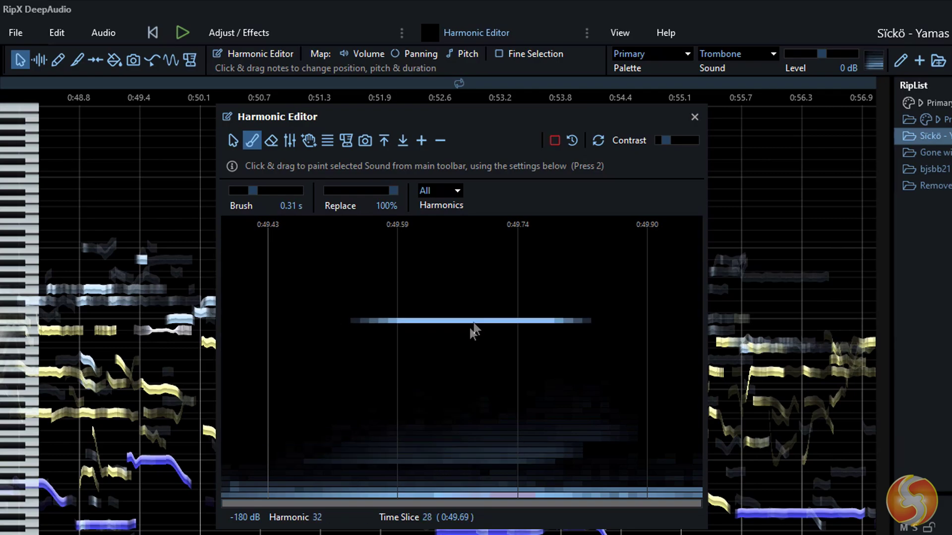
click(563, 429)
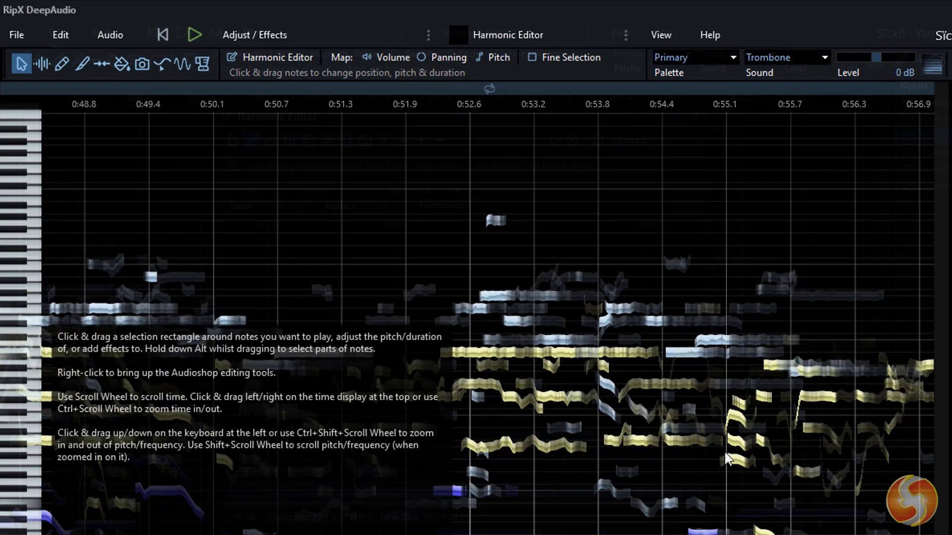
click(303, 352)
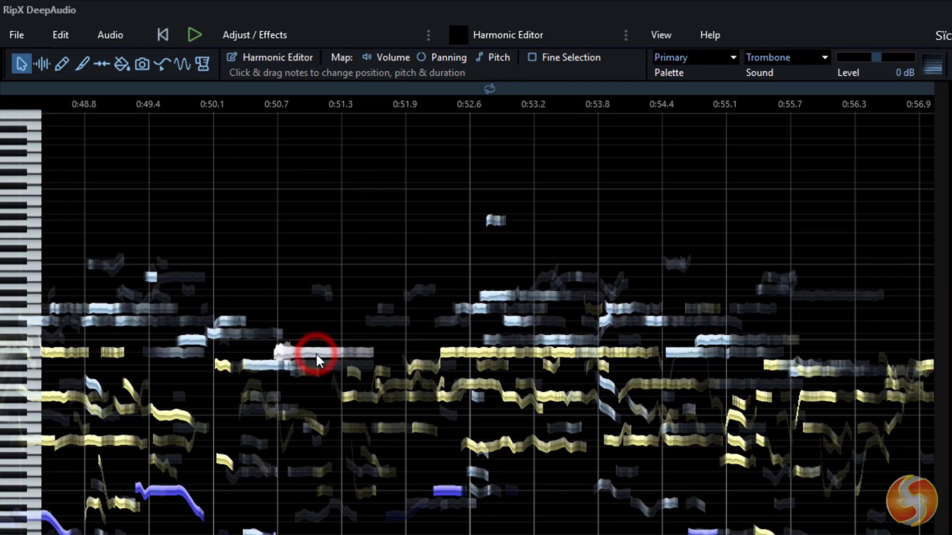
Use Chord Creator with the detected four-flat major key to stack a chord above the note near 0:50.7.
click(626, 36)
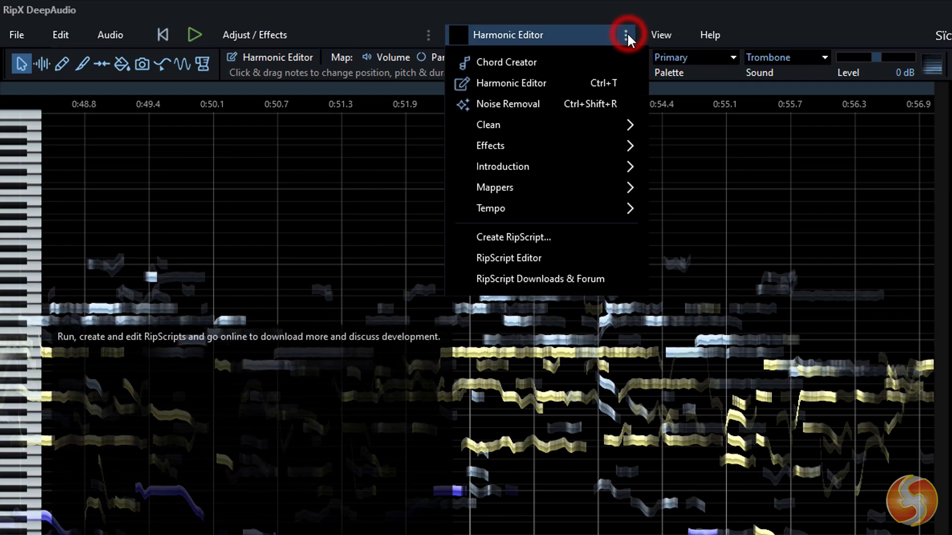
click(506, 62)
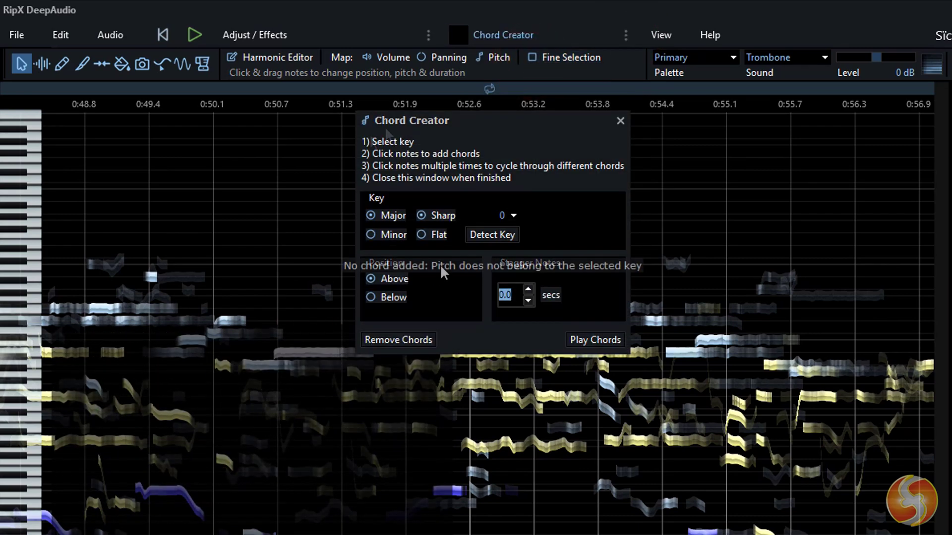
click(493, 236)
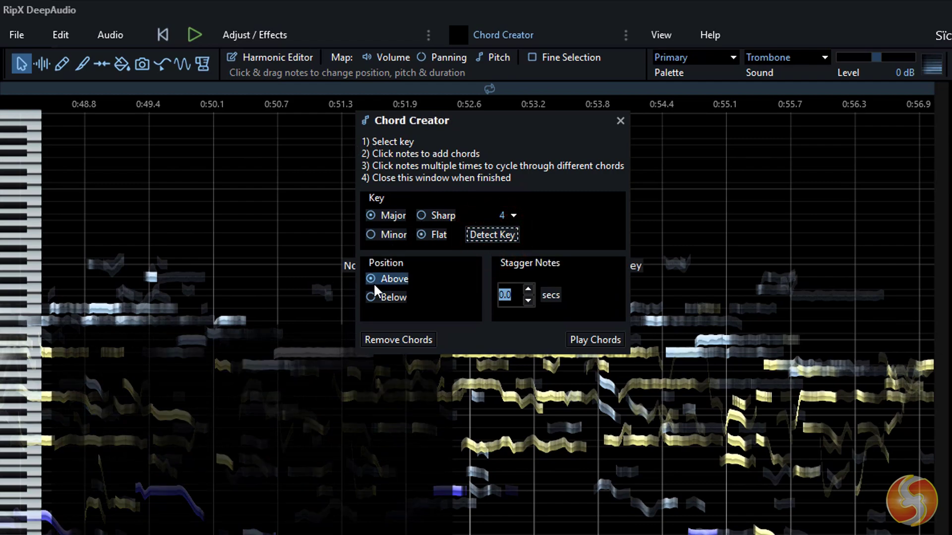
click(308, 356)
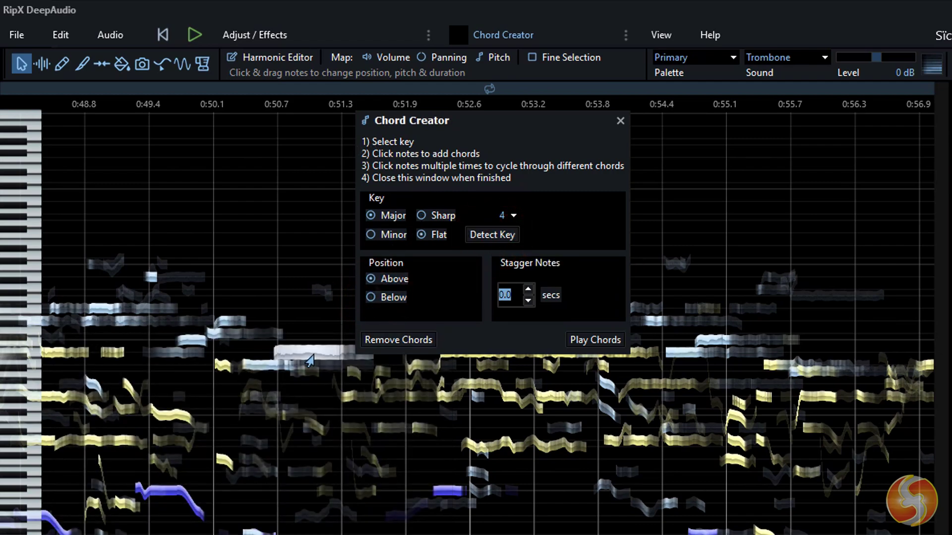
drag(488, 173, 558, 179)
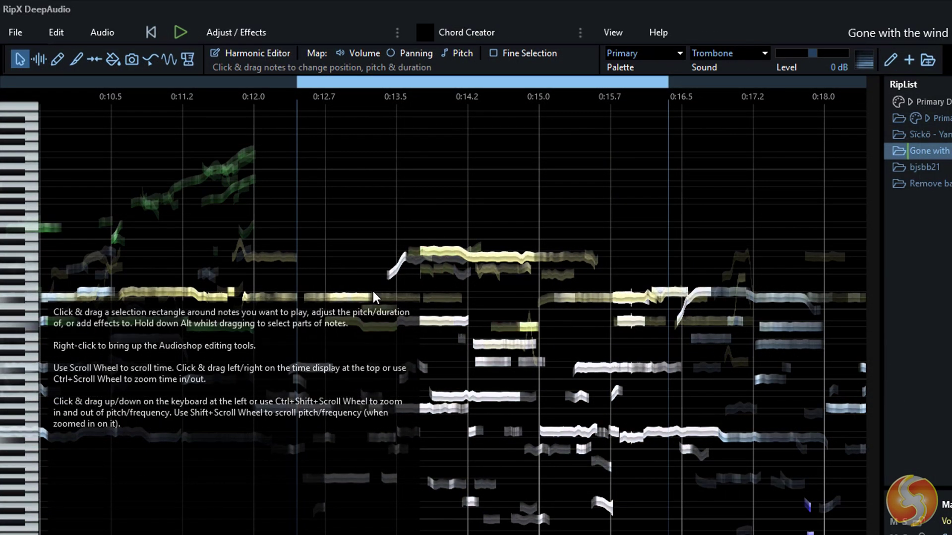
Boost the notes 9 dB, pan them 110% right, low-pass at 727 Hz, then quantize and slide pitch.
click(397, 33)
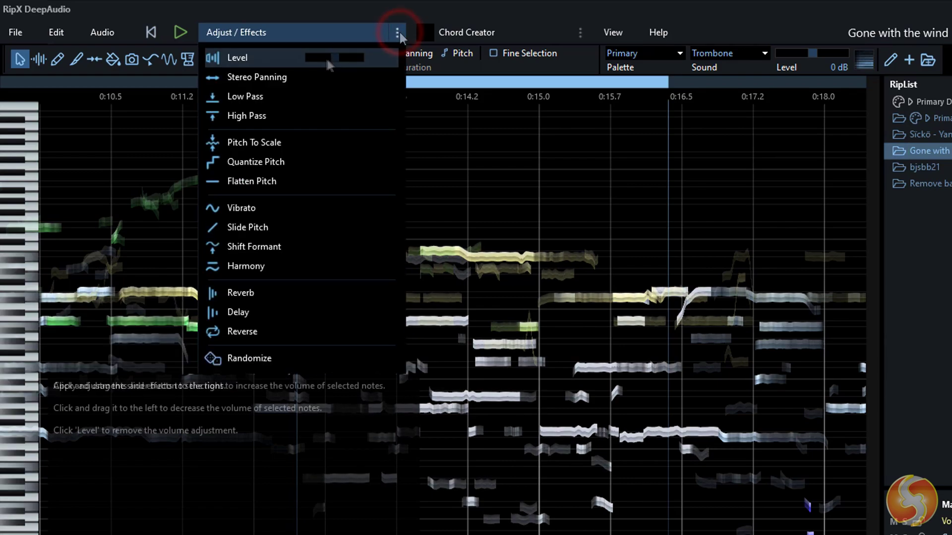
drag(327, 57, 341, 58)
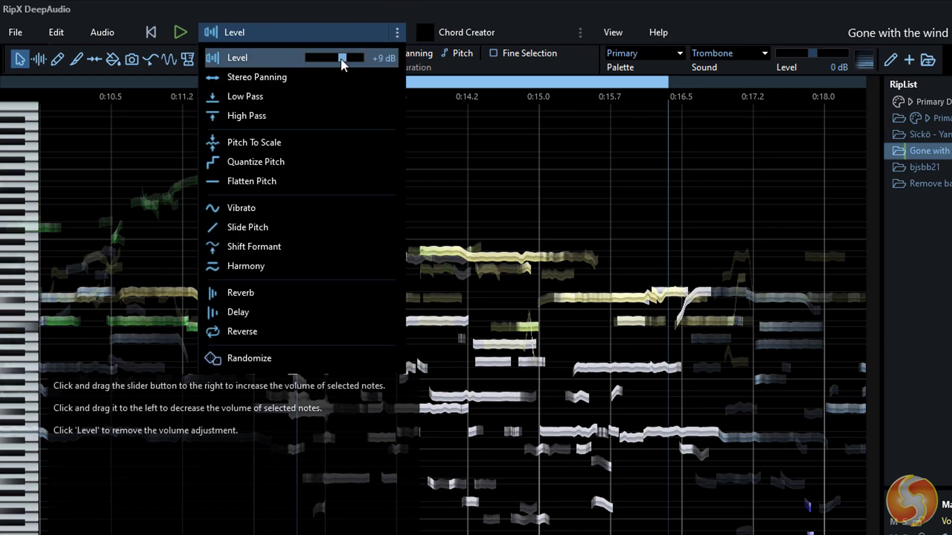
drag(335, 77, 350, 76)
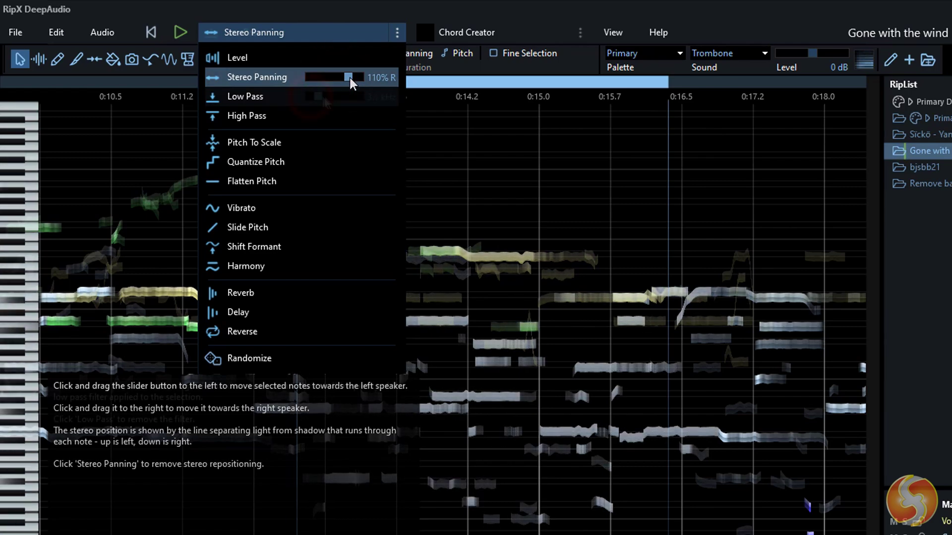
click(343, 95)
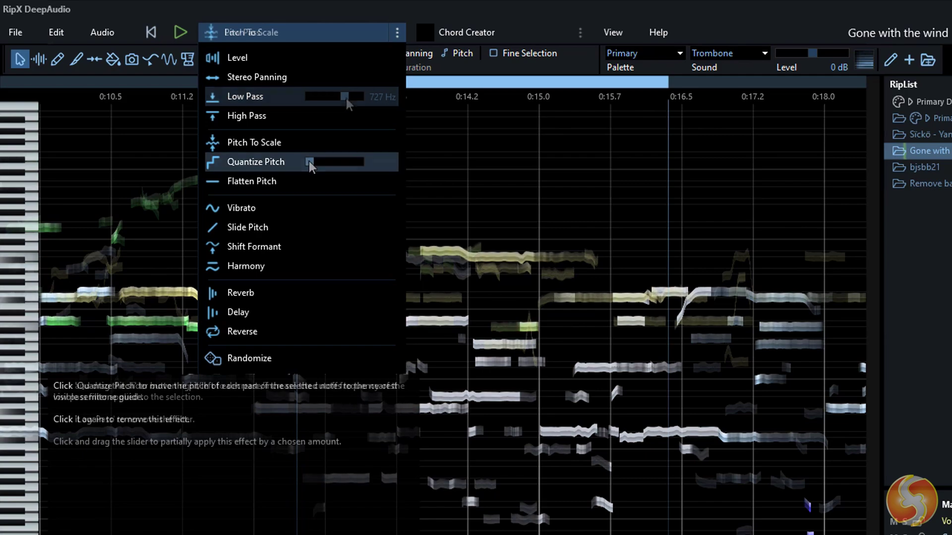
drag(310, 164, 328, 207)
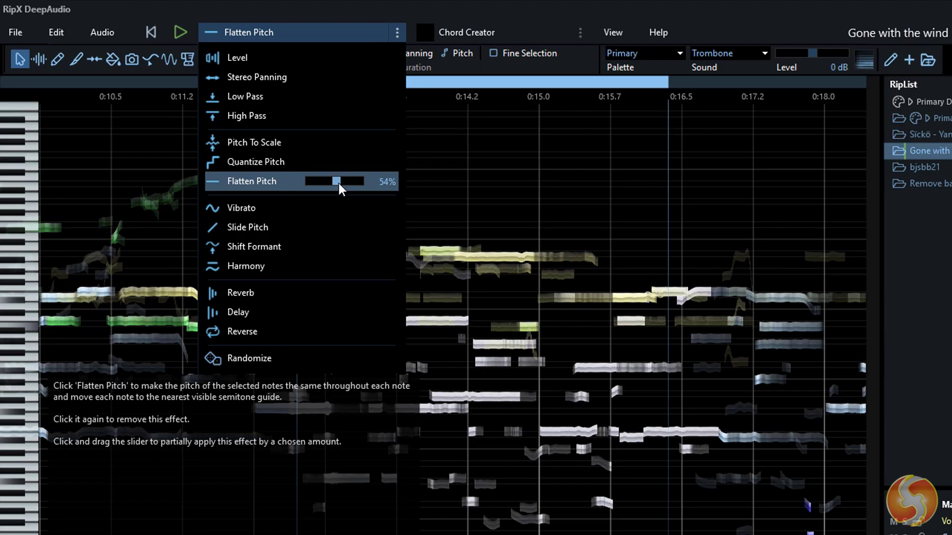
mouse_move(307, 206)
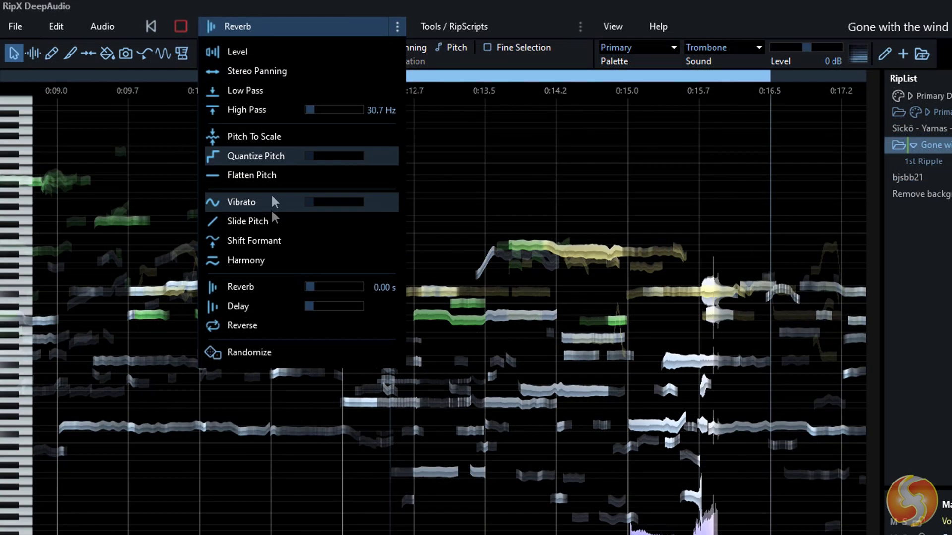
drag(336, 222, 358, 225)
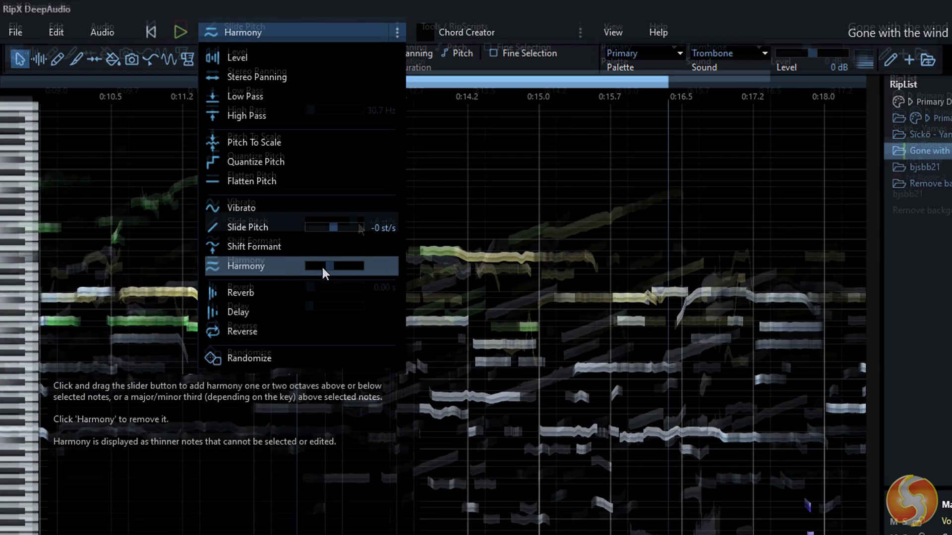
Add harmony two octaves below, 0.15 s reverb, 70% reverse and 51% randomize, then play back.
drag(322, 266, 342, 274)
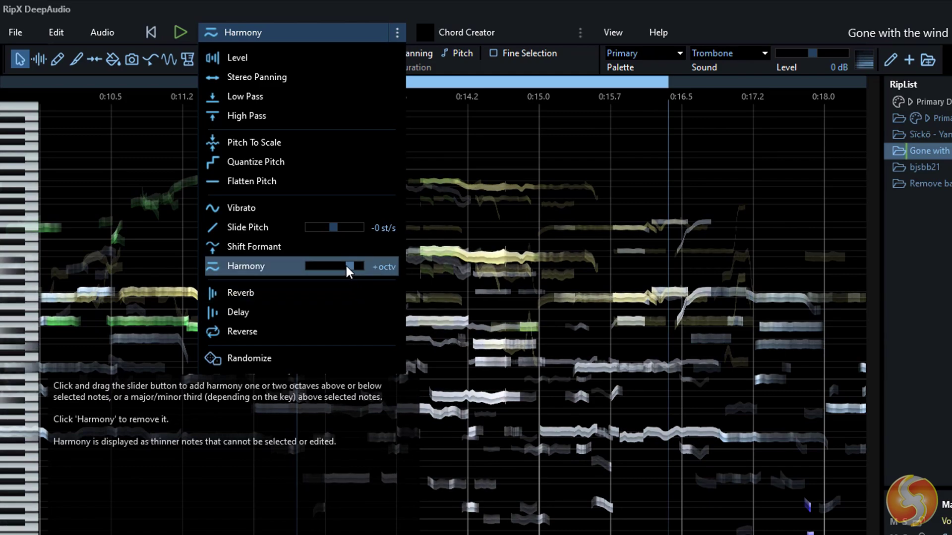
drag(346, 266, 315, 263)
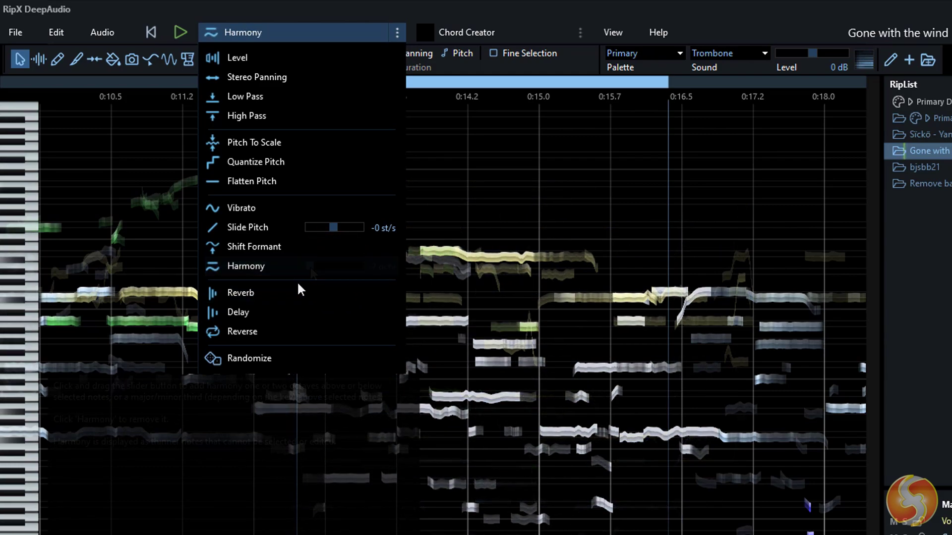
drag(319, 292, 344, 293)
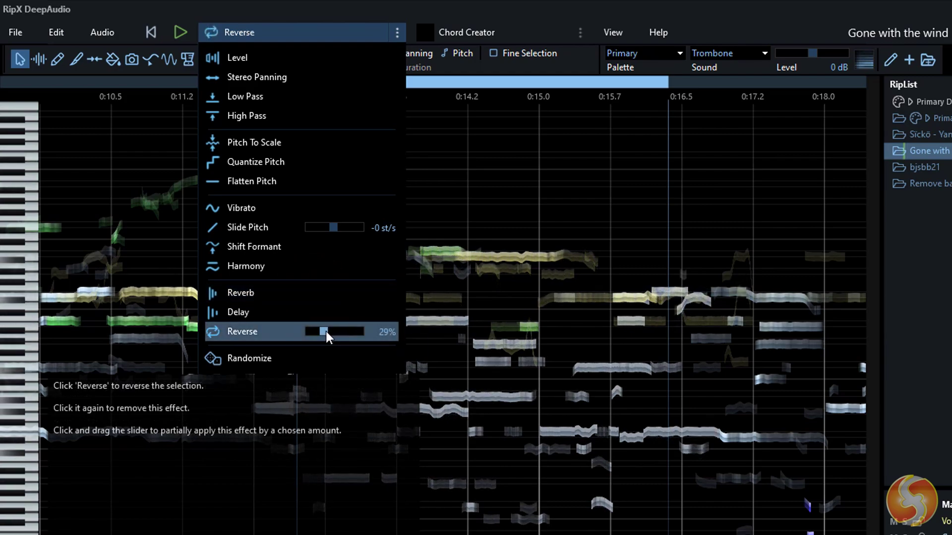
drag(333, 332, 349, 331)
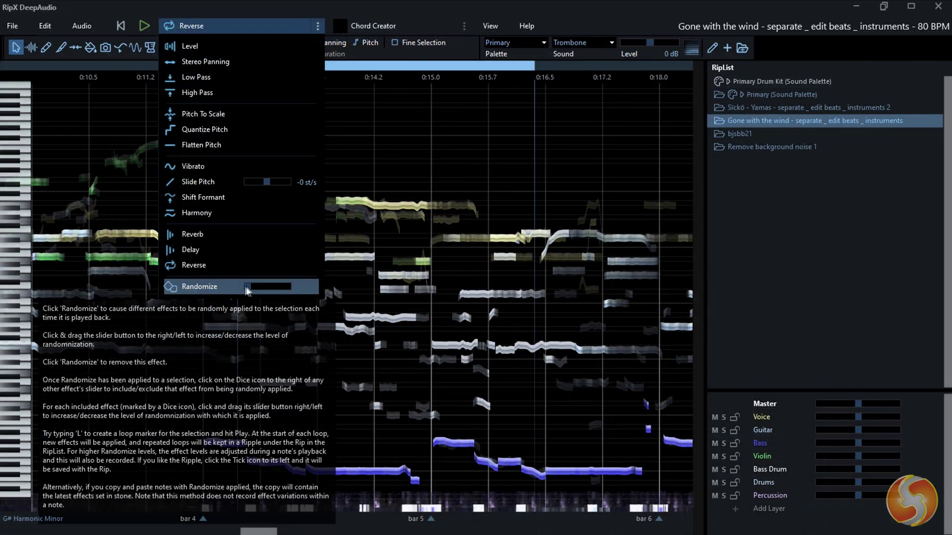
click(316, 357)
drag(254, 291, 269, 291)
key(space)
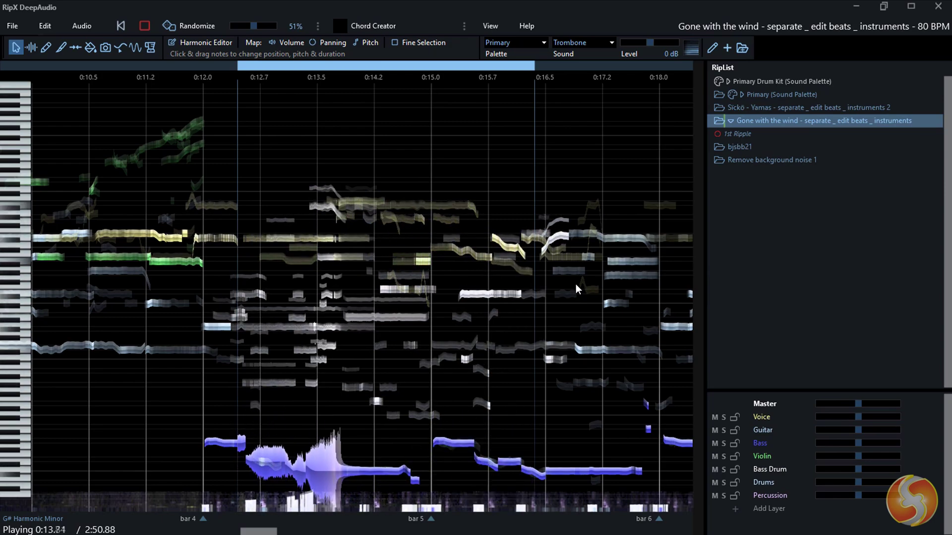
Stop playback and load the 1st Ripple RipCut under the Gone with the wind rip.
click(145, 26)
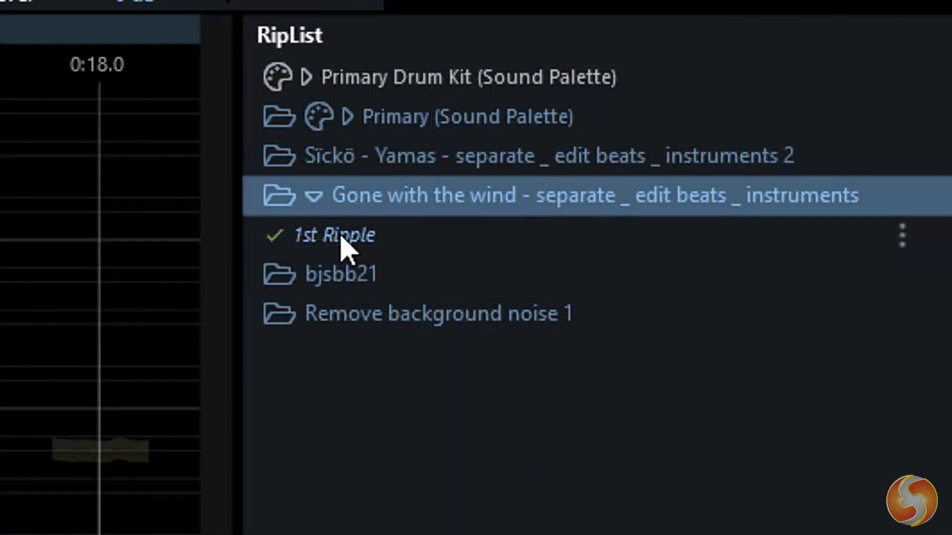
click(274, 237)
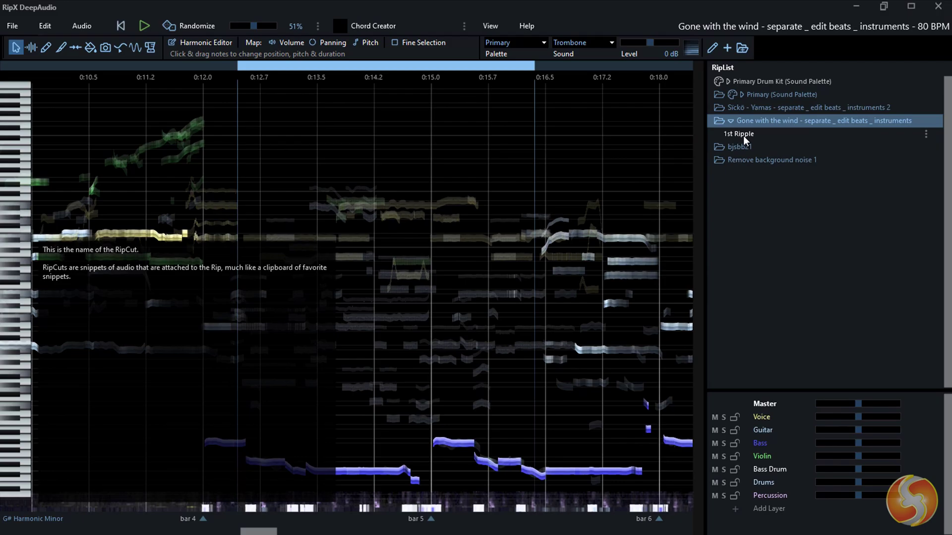
click(743, 138)
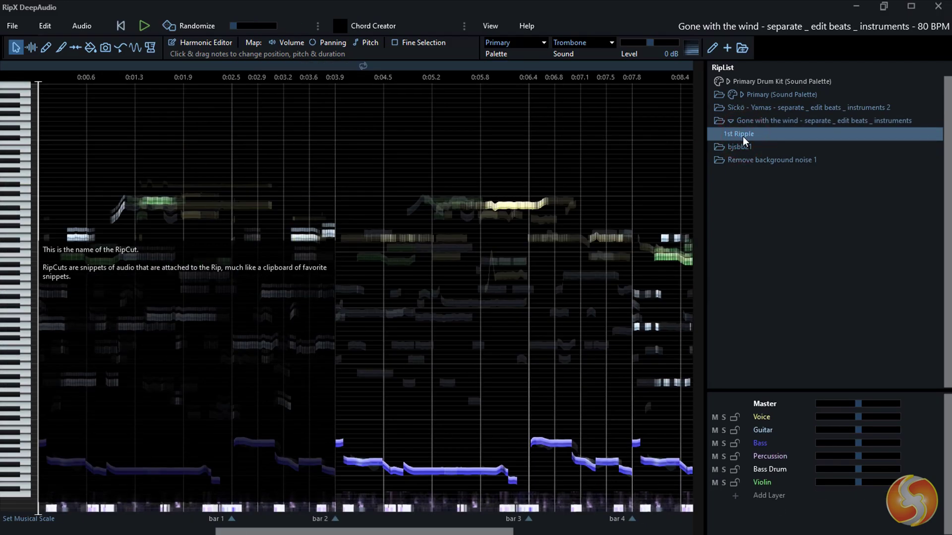
drag(409, 533, 496, 532)
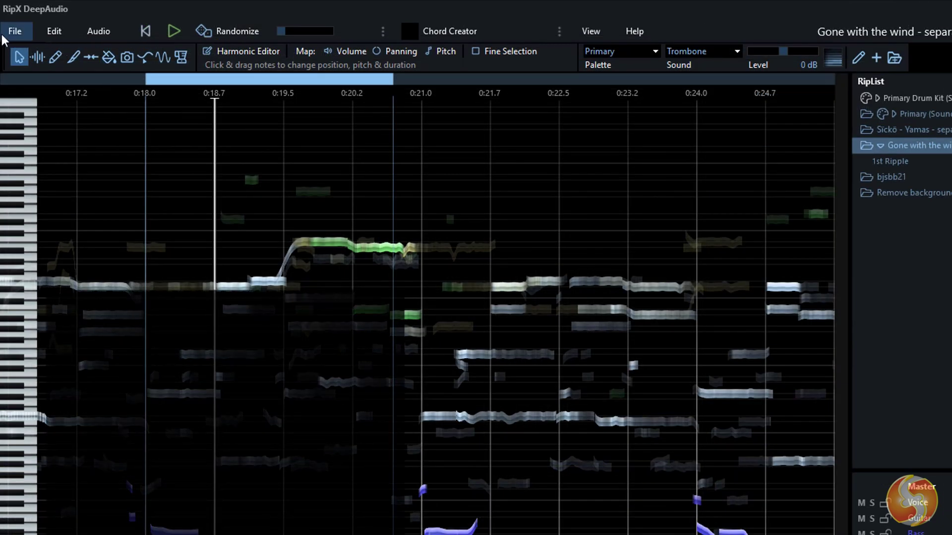
In the Export settings, choose WAV 16-bit (.wav) as the file format.
click(6, 33)
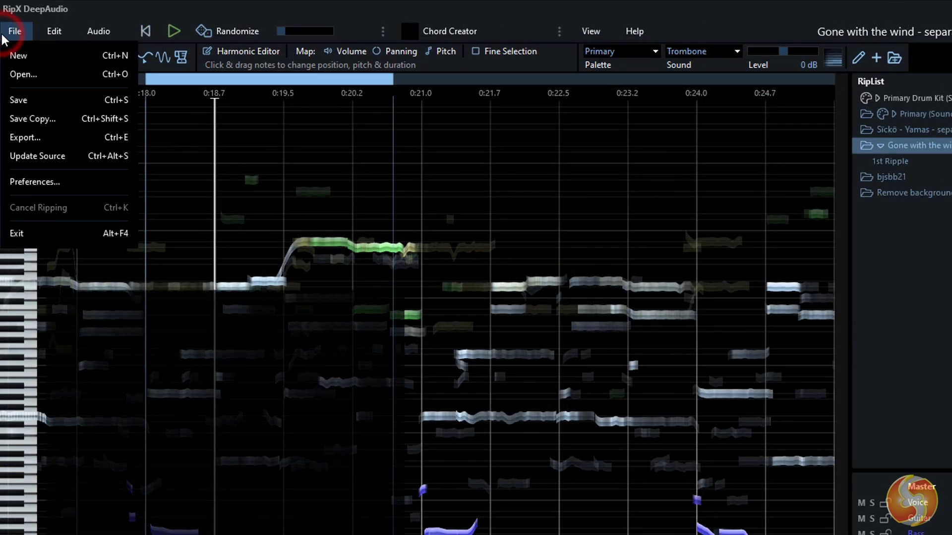
click(39, 137)
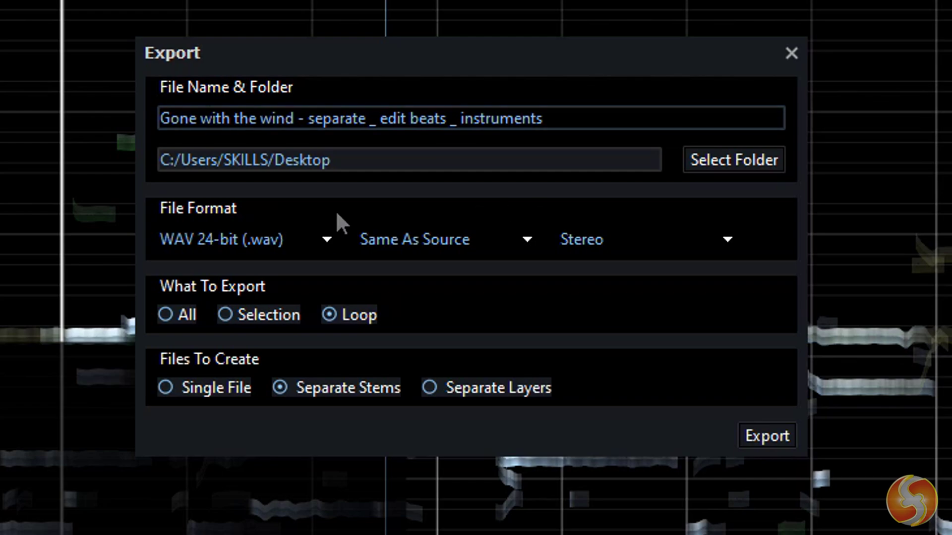
click(324, 237)
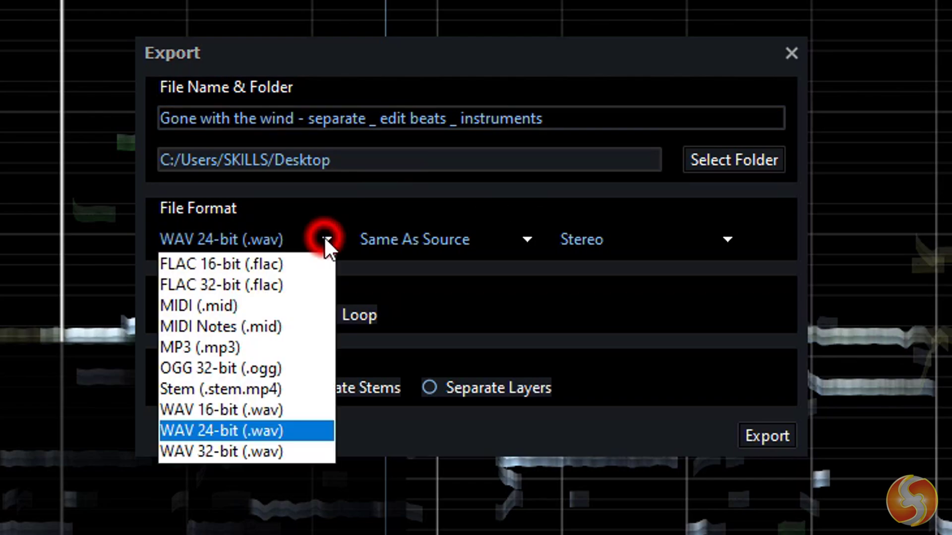
click(245, 305)
click(293, 245)
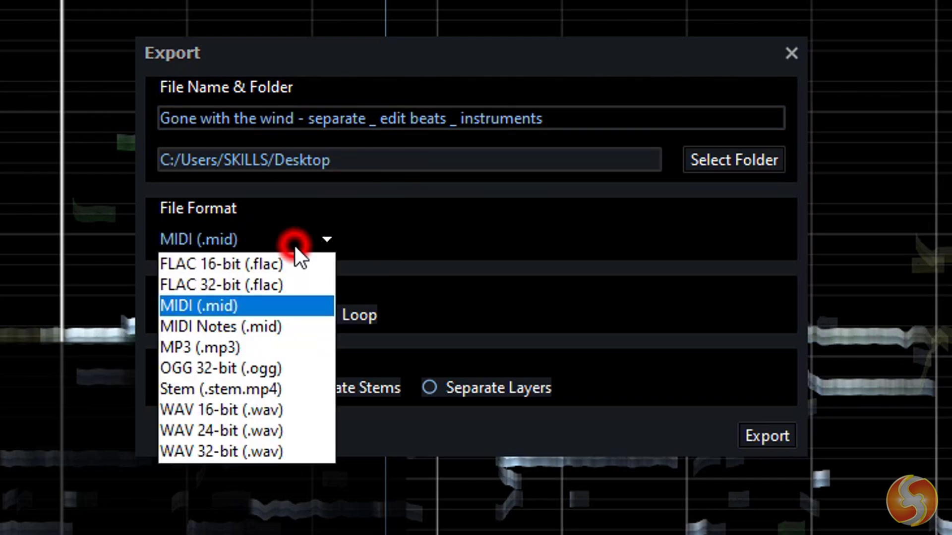
click(246, 342)
click(266, 250)
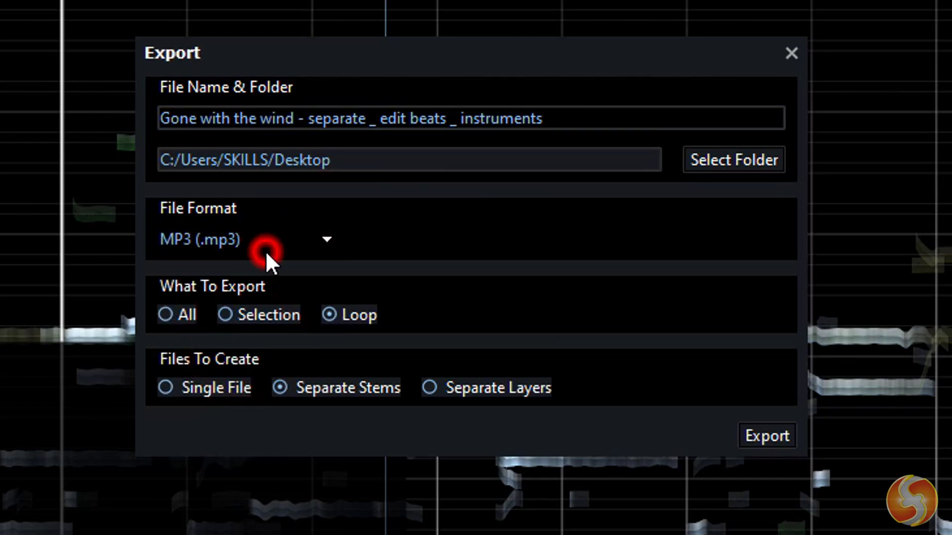
click(246, 402)
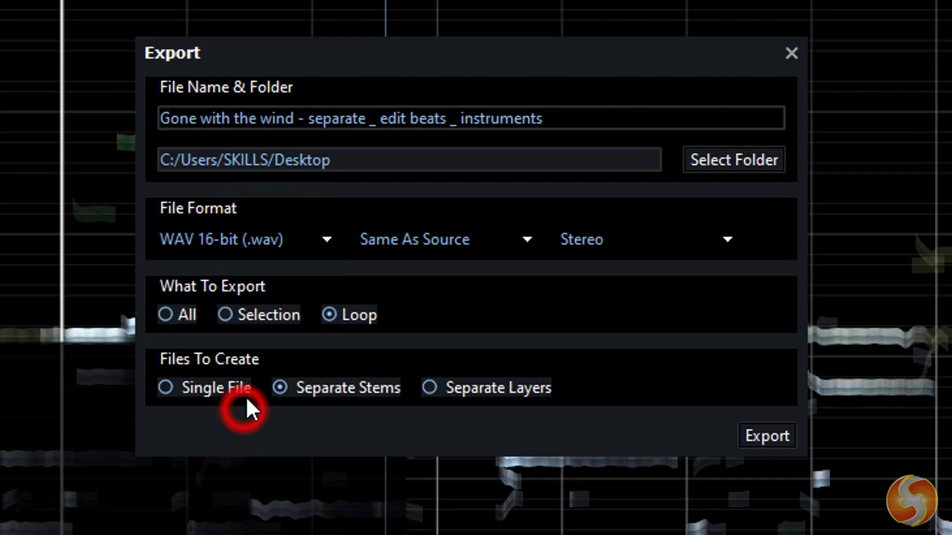
Keep the sample rate Same As Source and Stereo, export the Loop, and create one file per layer.
click(449, 252)
click(634, 246)
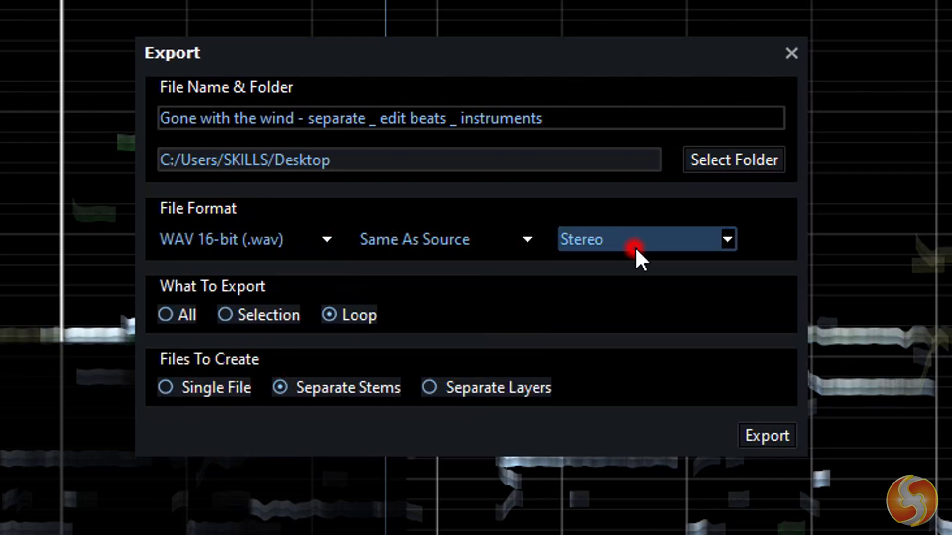
click(655, 224)
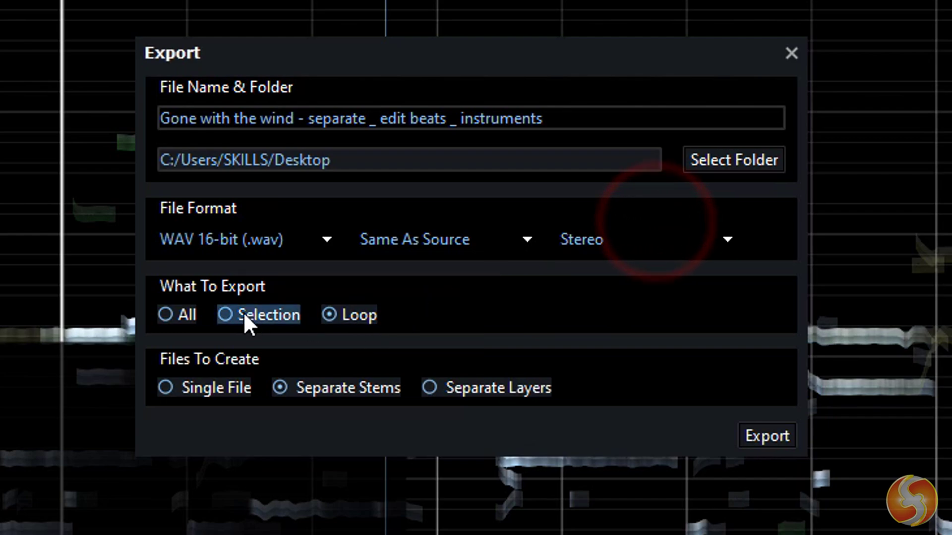
click(166, 316)
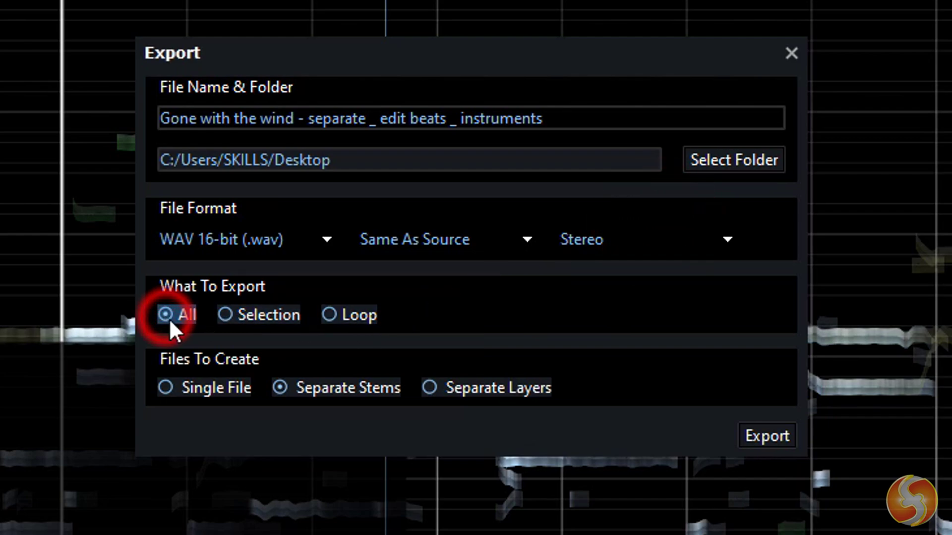
click(261, 320)
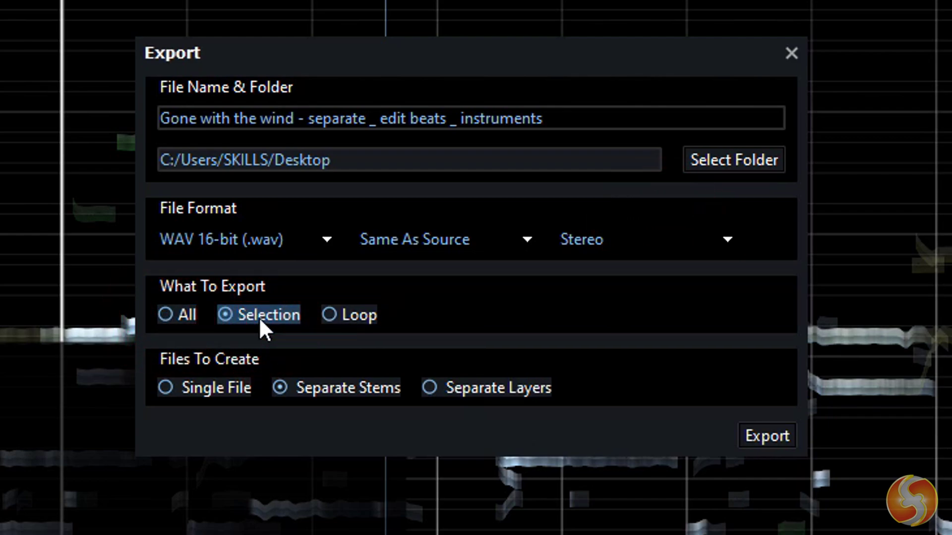
click(354, 316)
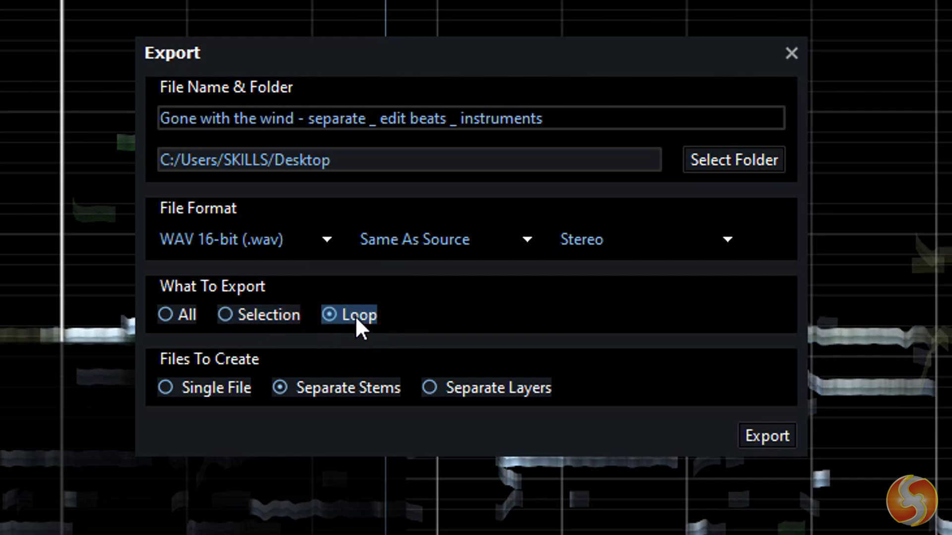
click(193, 386)
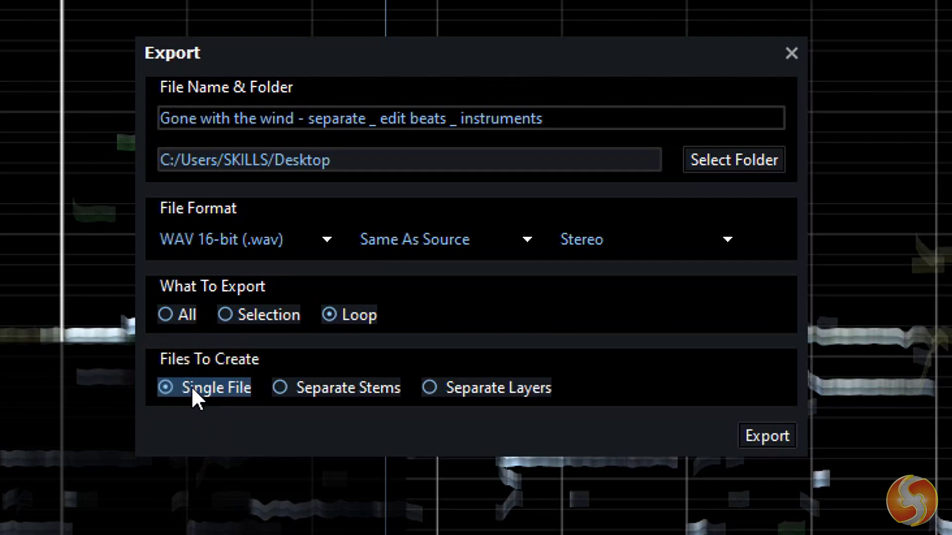
click(331, 386)
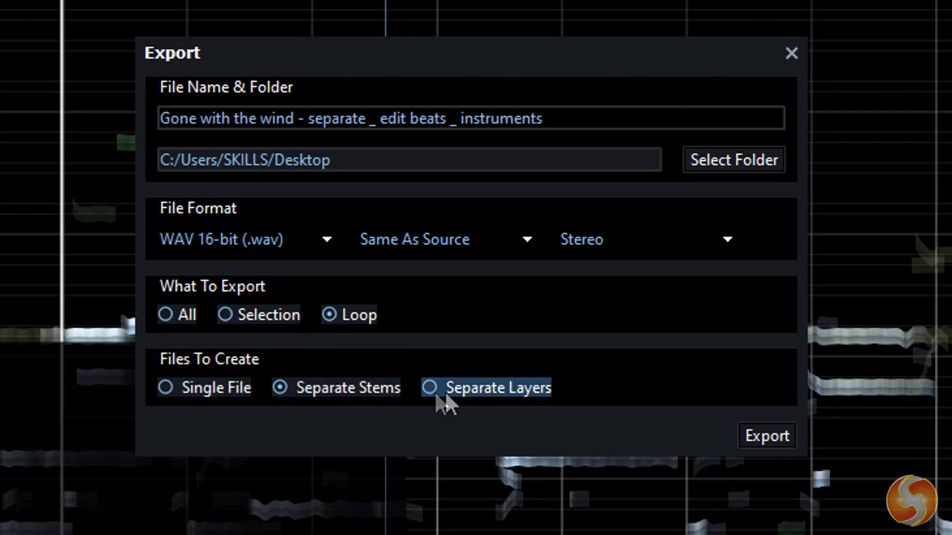
click(463, 390)
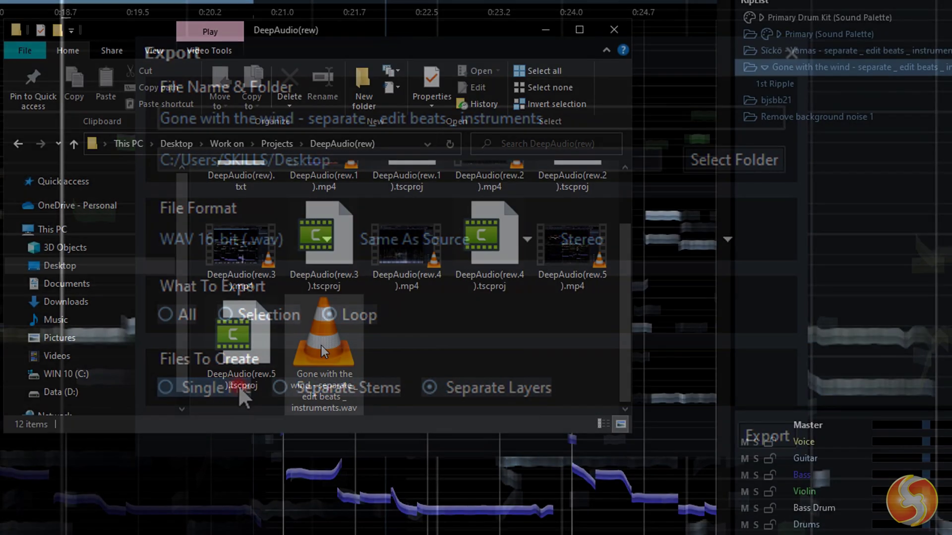
Play the exported Gone with the wind WAV in VLC, then remove foreground noise from the chosen sound.
double_click(327, 340)
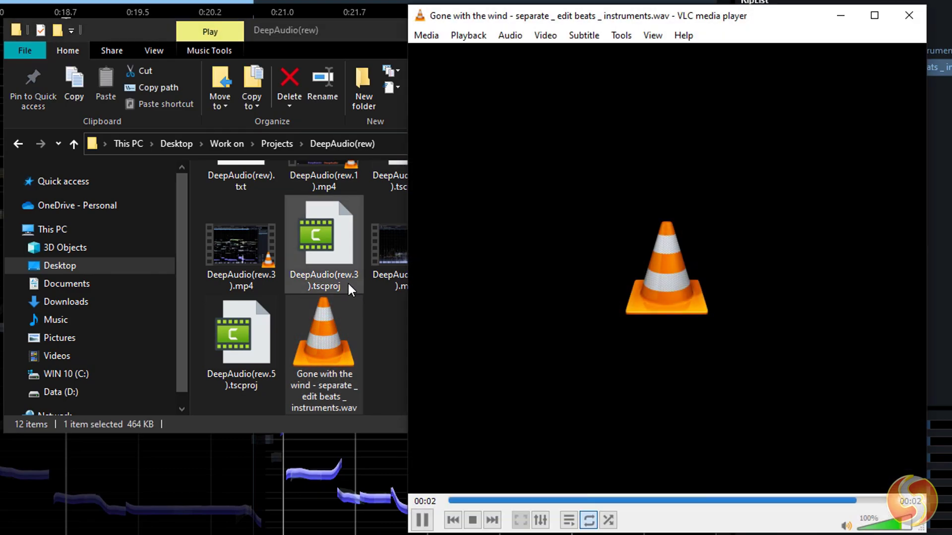
click(413, 204)
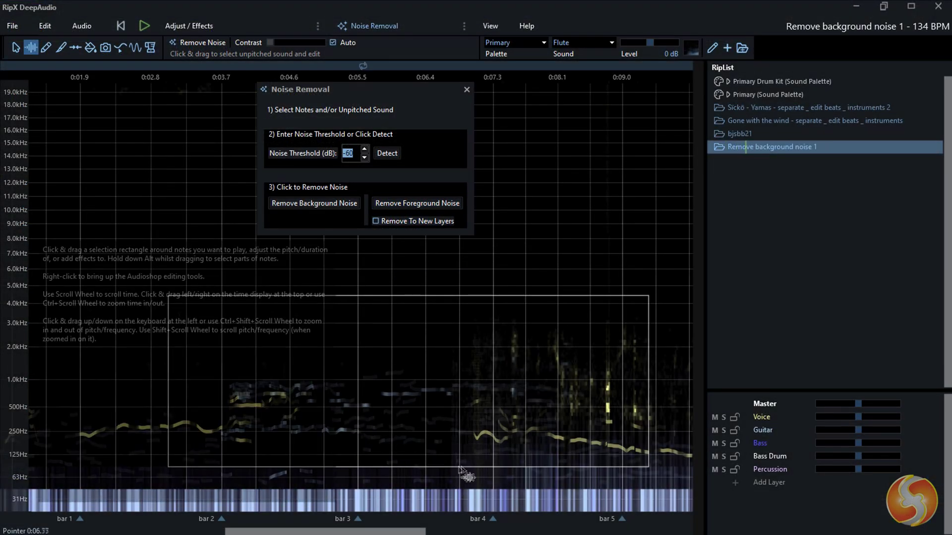
Show the Noise Removal RipScript's run.py code and scroll through it.
click(138, 254)
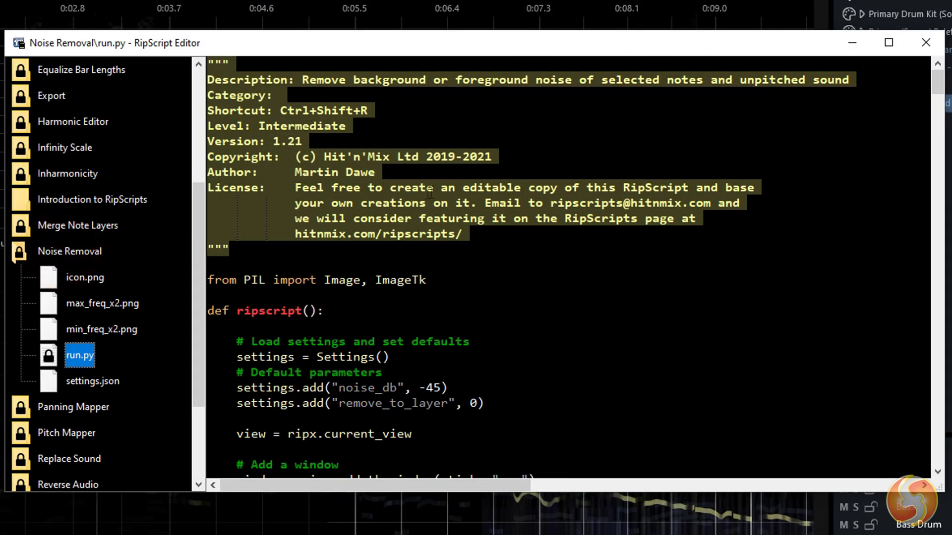
scroll(368, 205, down, 2)
scroll(575, 267, down, 1)
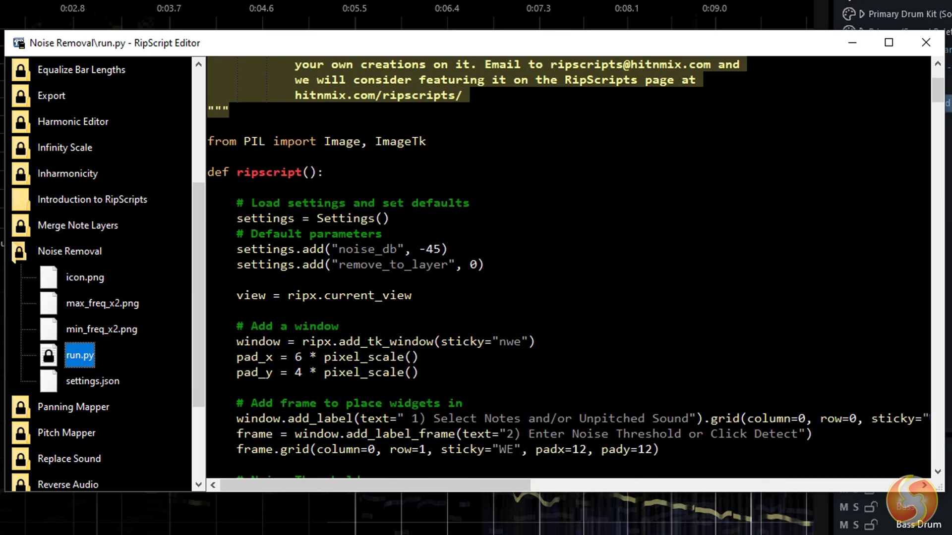
scroll(575, 267, down, 3)
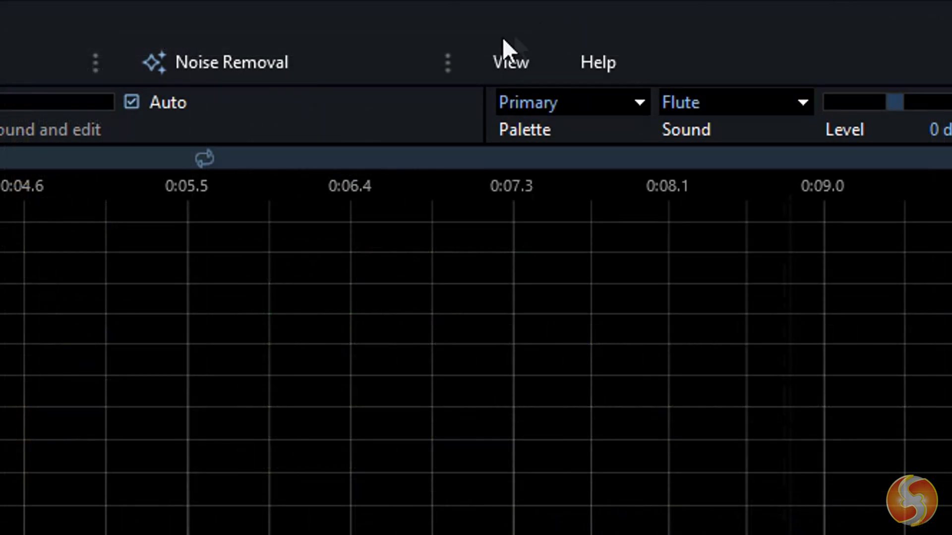
Create a RipScript from the Introduction to RipScripts template and scroll through its run.py code.
click(447, 62)
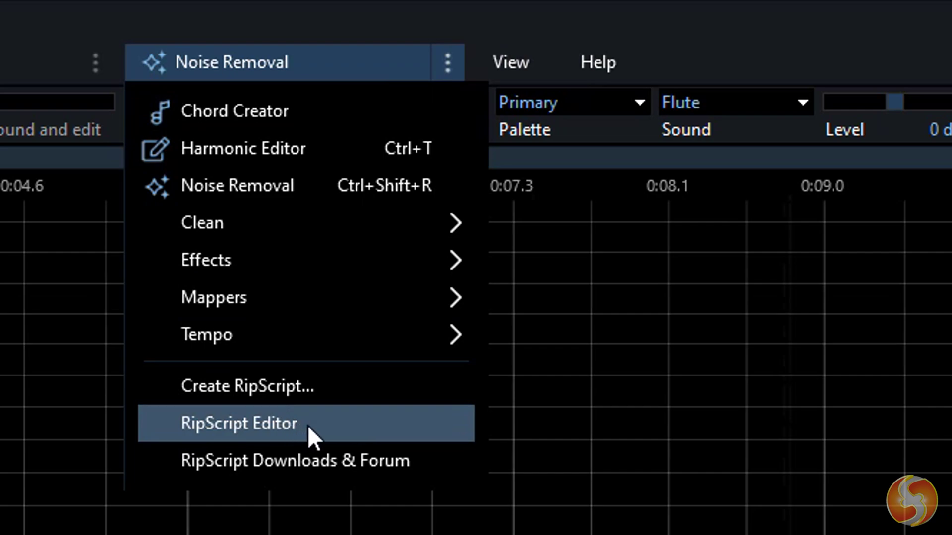
click(342, 385)
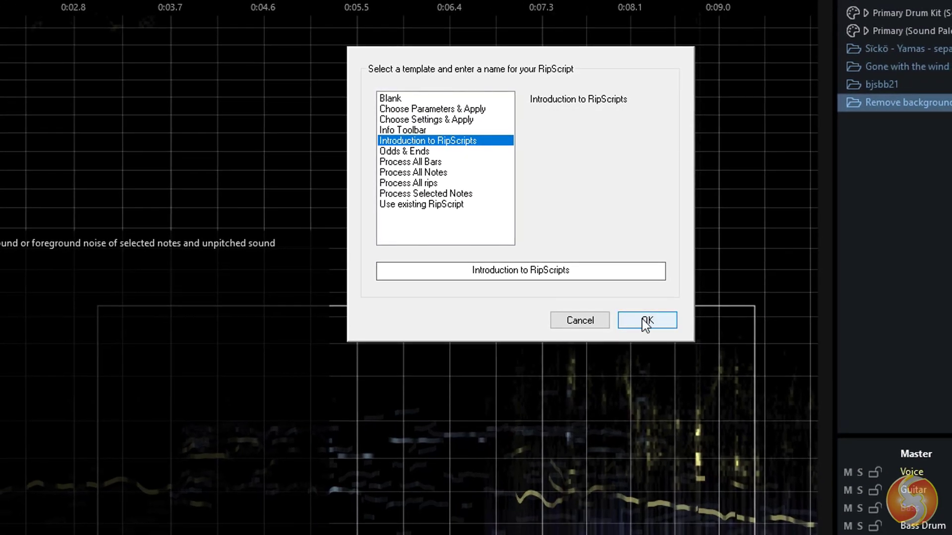
click(696, 487)
scroll(467, 79, down, 2)
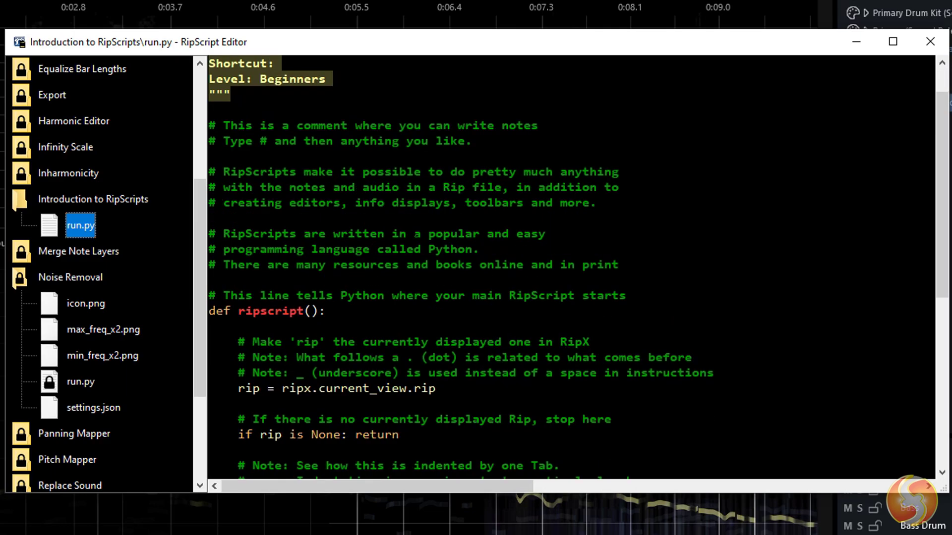
scroll(322, 265, down, 1)
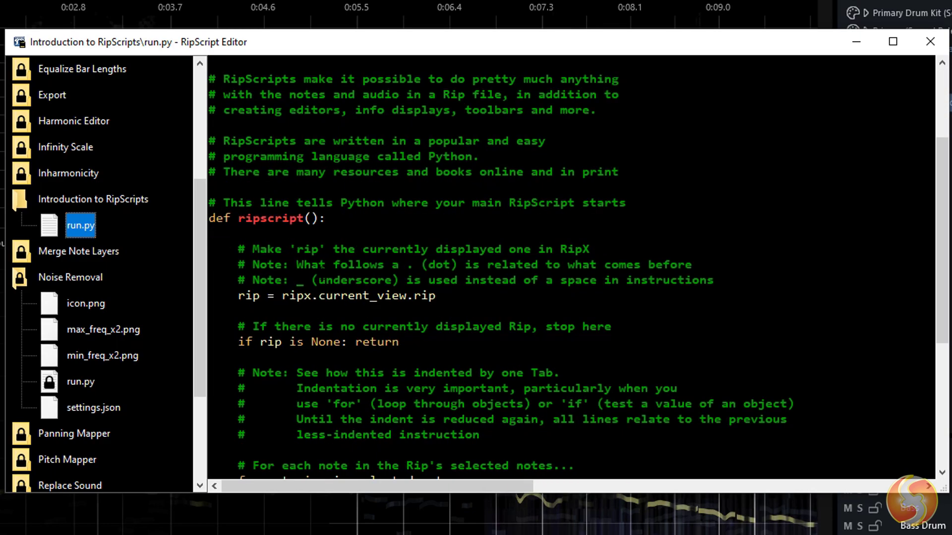
scroll(570, 268, down, 4)
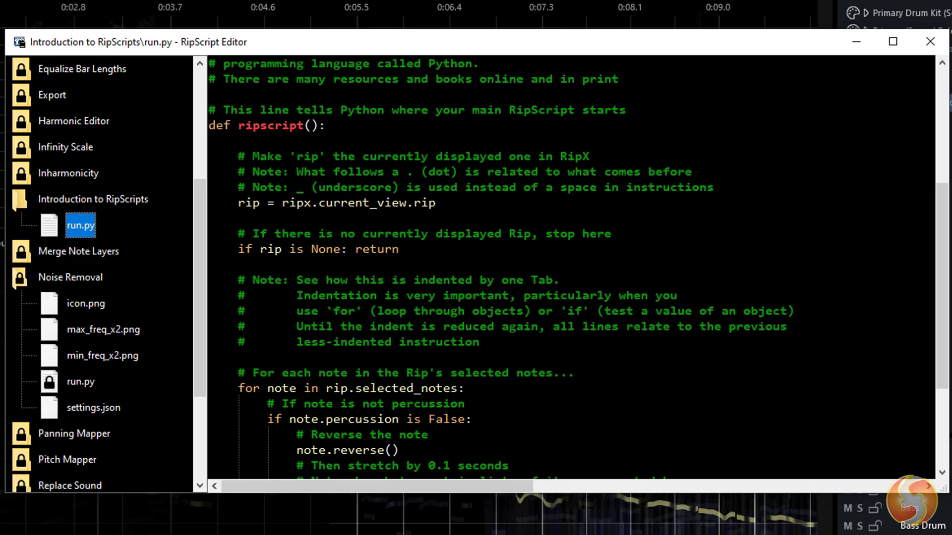
scroll(570, 268, down, 2)
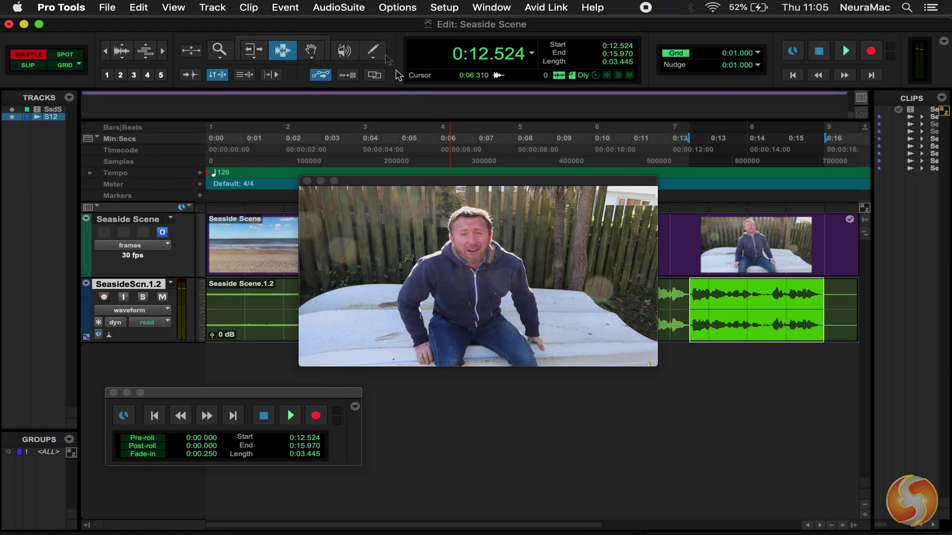
click(342, 6)
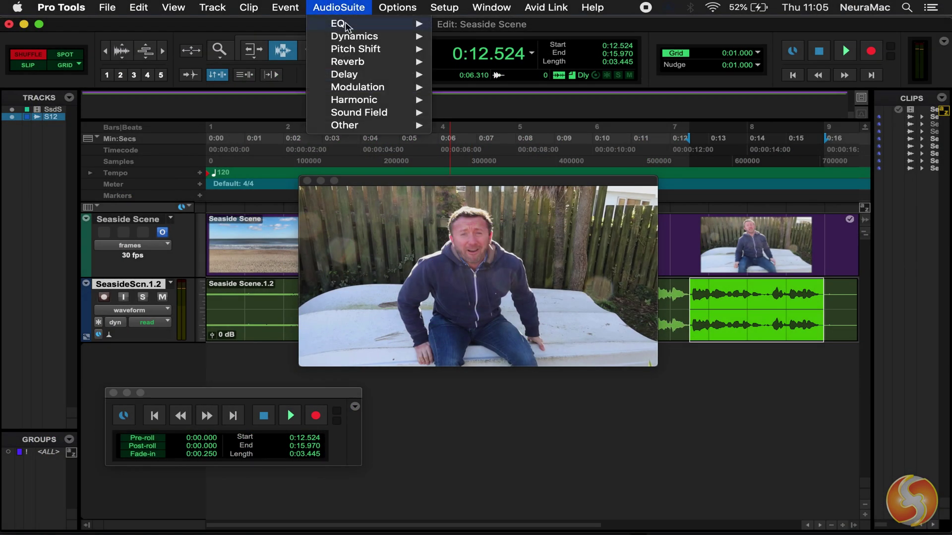
Send the Seaside Scene.1.2 clip through AudioSuite Edit In RipX and rip it in RipX DeepAudio.
mouse_move(372, 125)
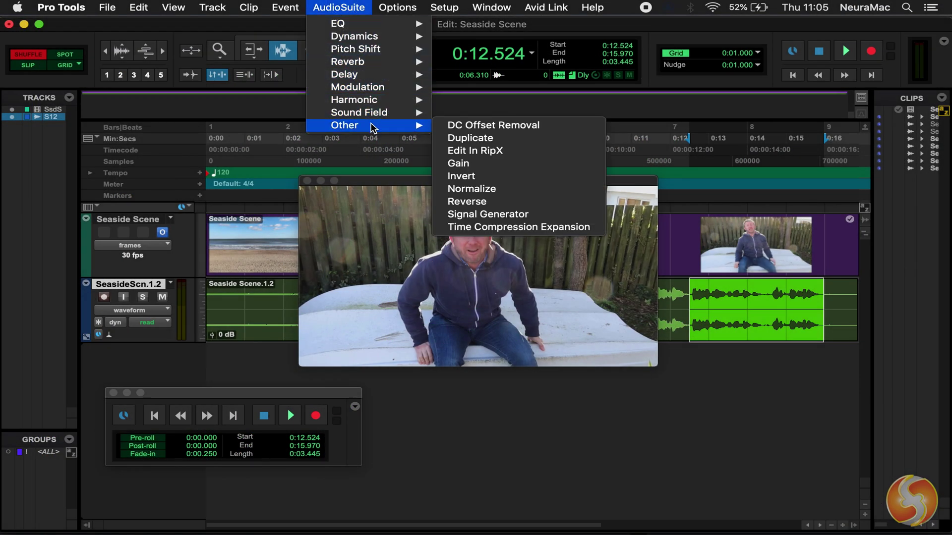
click(474, 151)
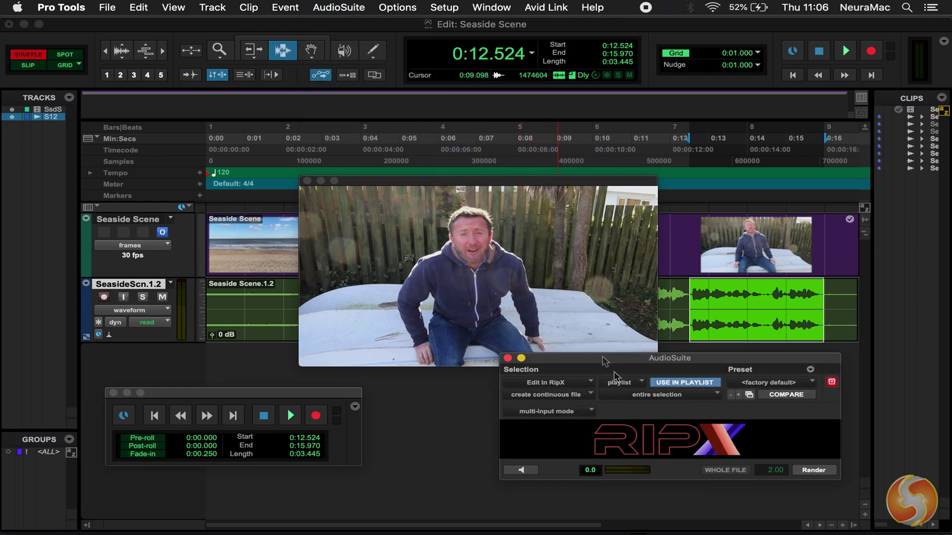
click(644, 435)
click(631, 322)
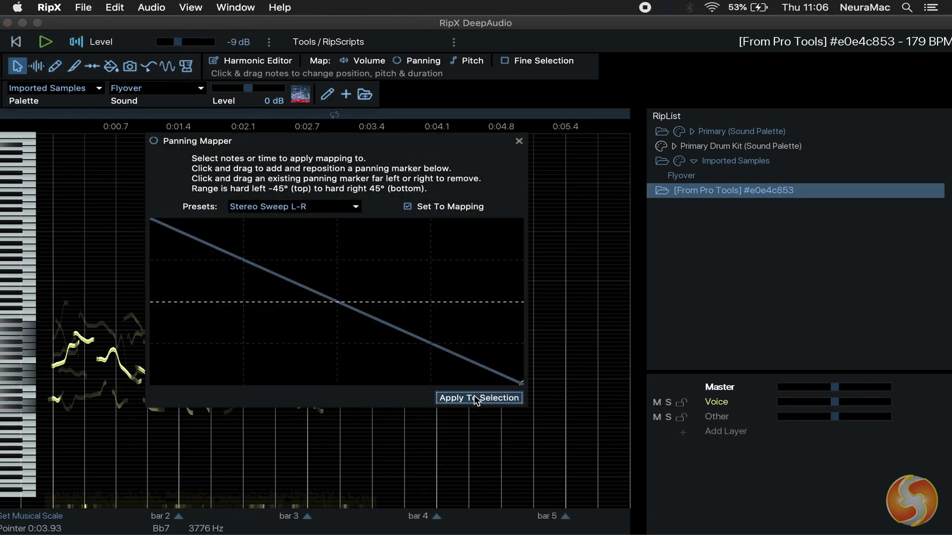
Use File > Update In Pro Tools to render the RipX edit back onto Seaside Scene.1.2.
click(78, 8)
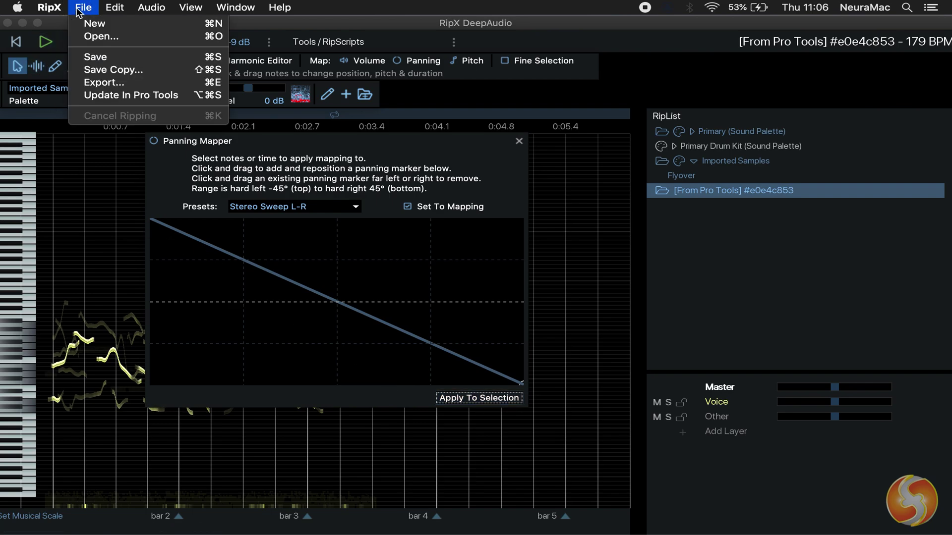
click(106, 94)
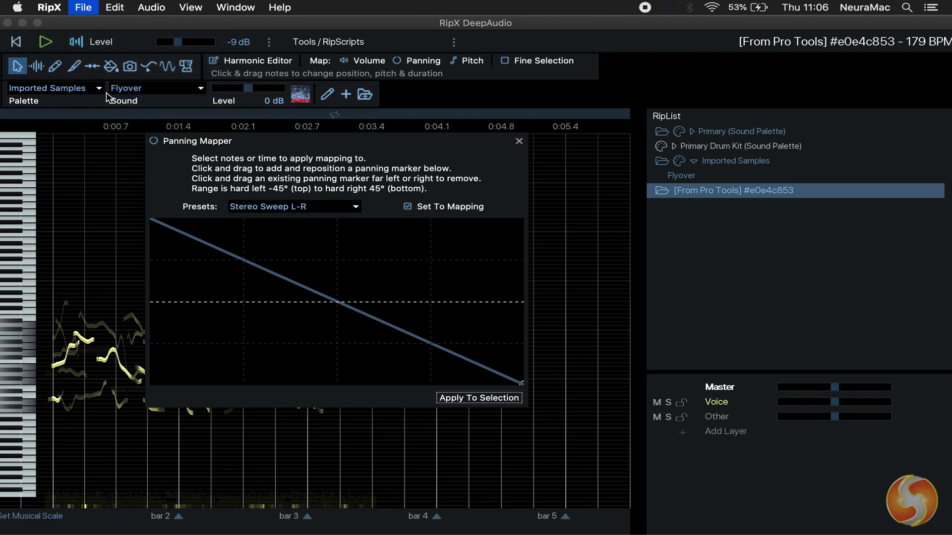